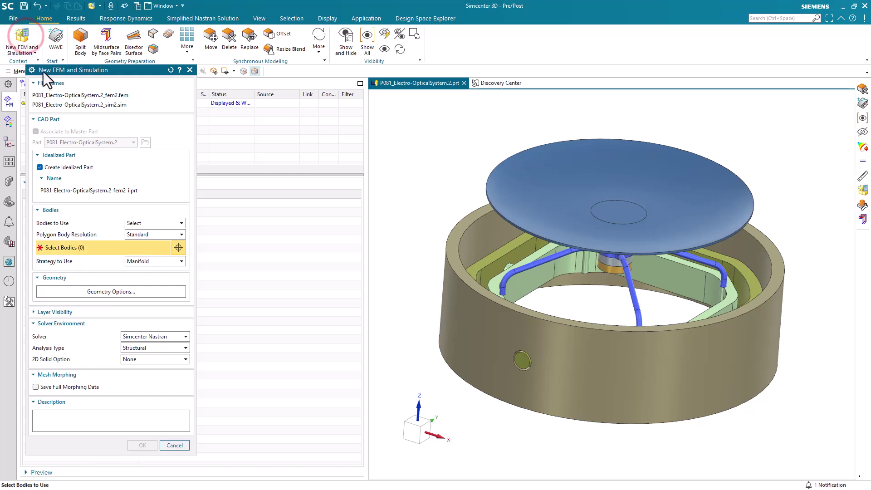
Create the new FEM and simulation files using all bodies, without creating a solution.
left_click(140, 224)
left_click(141, 241)
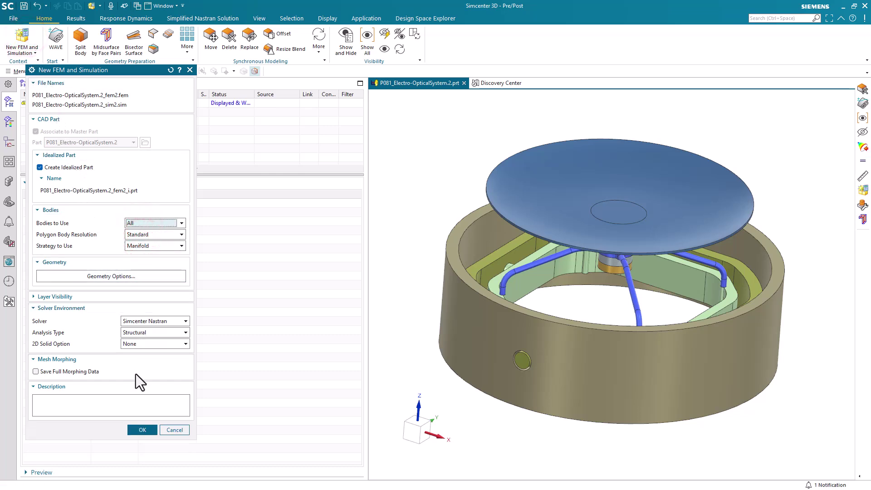
left_click(138, 430)
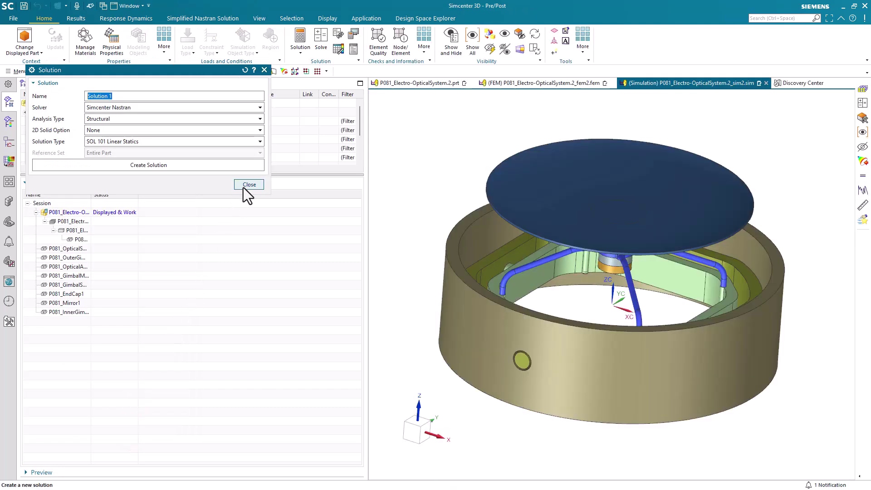
left_click(244, 186)
Display the idealized part P081_Electro-OpticalSystem.2_fem2_i and dismiss the idealized part warning.
double_click(92, 194)
left_click(102, 230)
double_click(103, 230)
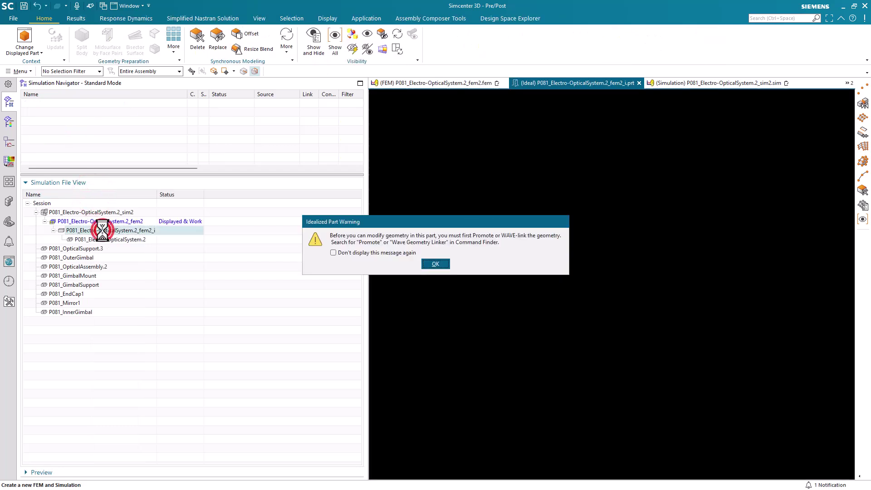
left_click(439, 264)
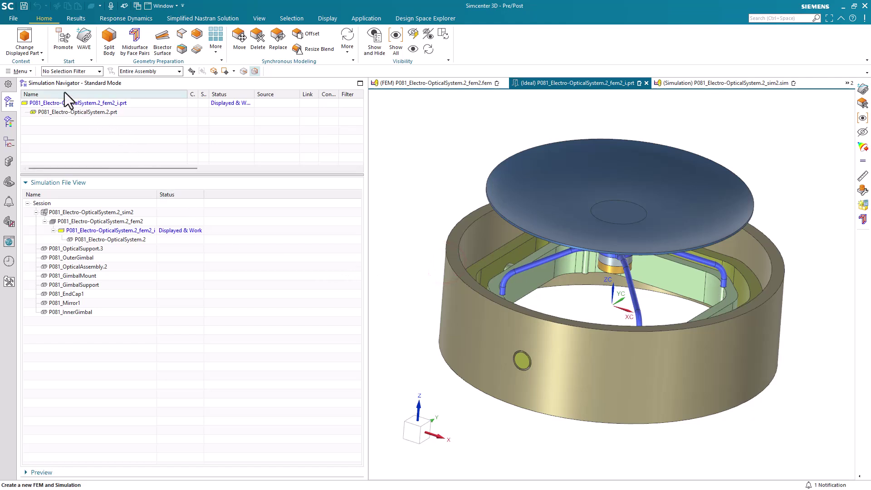
Make layer 11 the work layer of the idealized part.
left_click(20, 72)
left_click(32, 127)
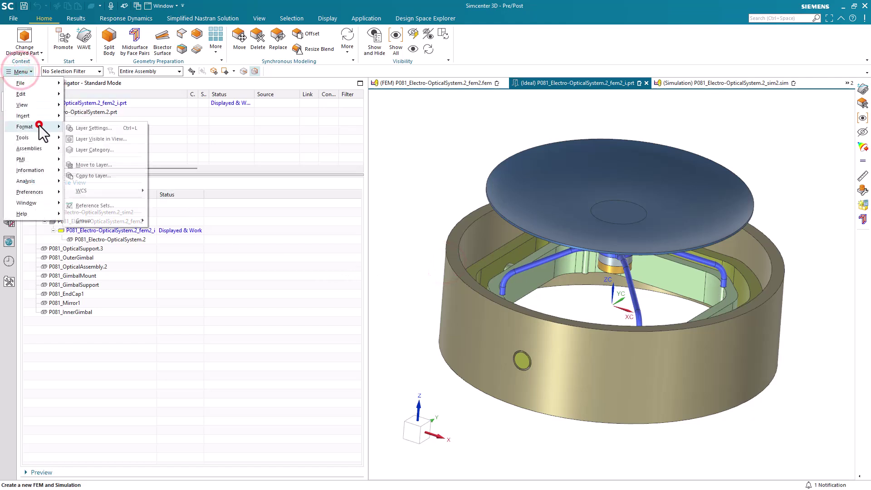
left_click(78, 129)
type("11")
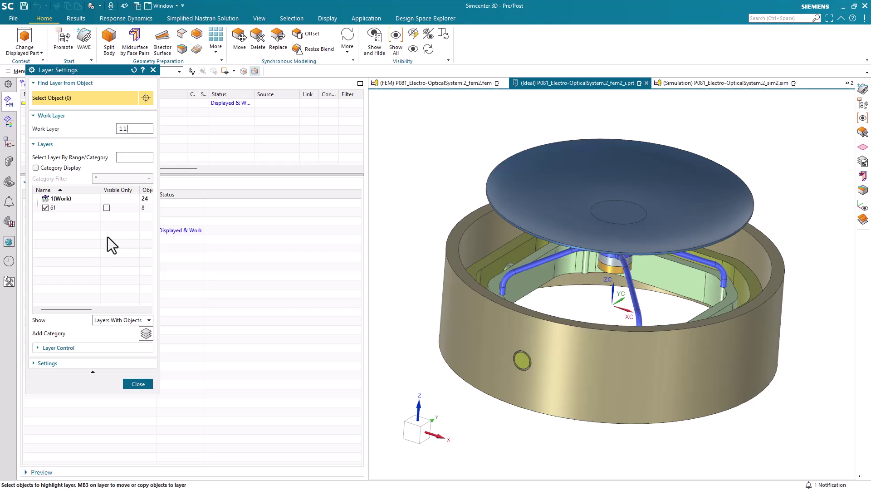
key("Return")
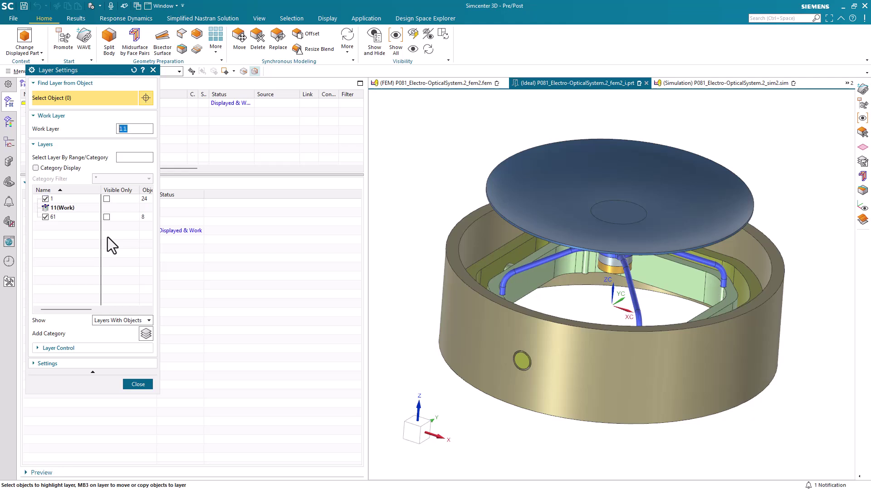
left_click(146, 383)
WAVE-link the blue four-legged optical support body into the idealized part.
left_click(84, 40)
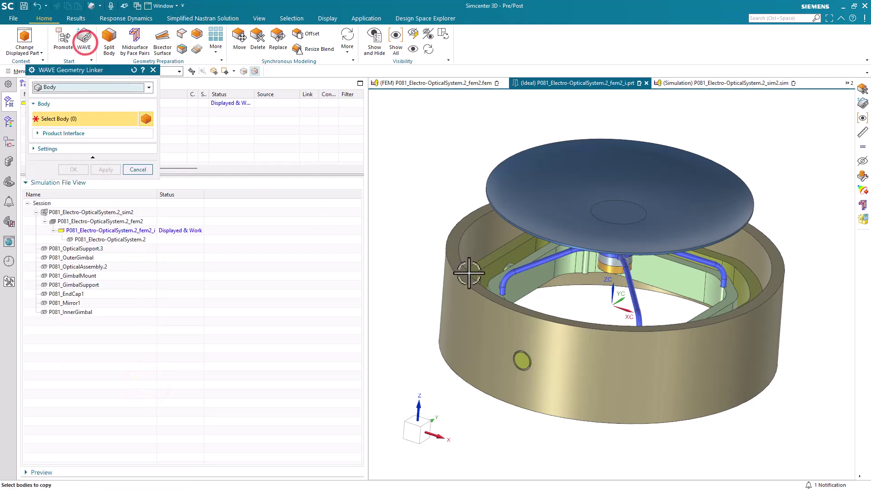
left_click(633, 300)
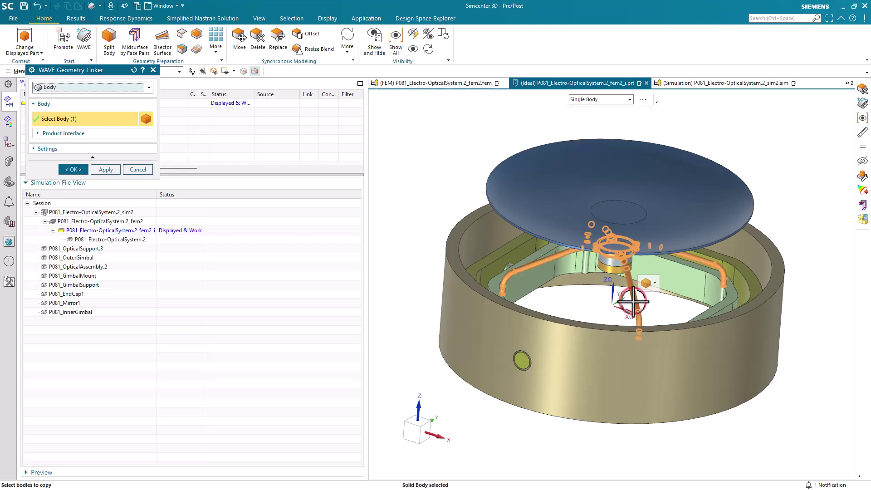
left_click(73, 169)
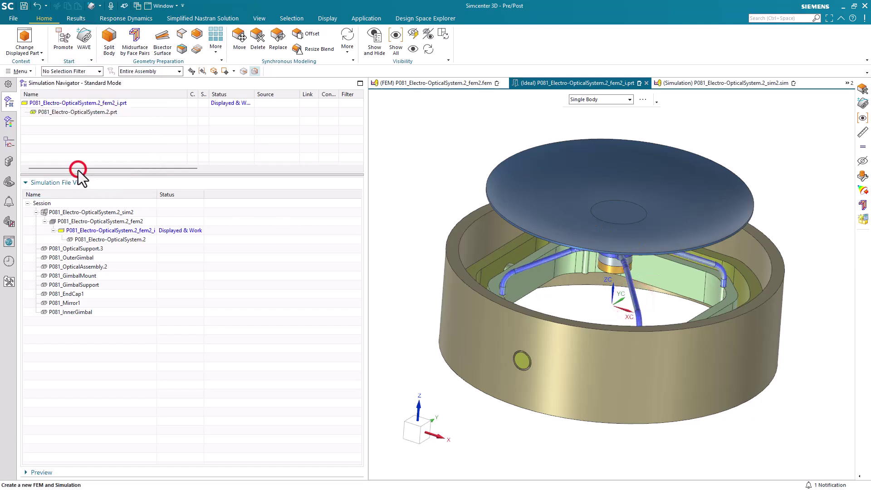
Hide layer 1 in the layer settings to isolate the linked support body on layer 11.
left_click(28, 72)
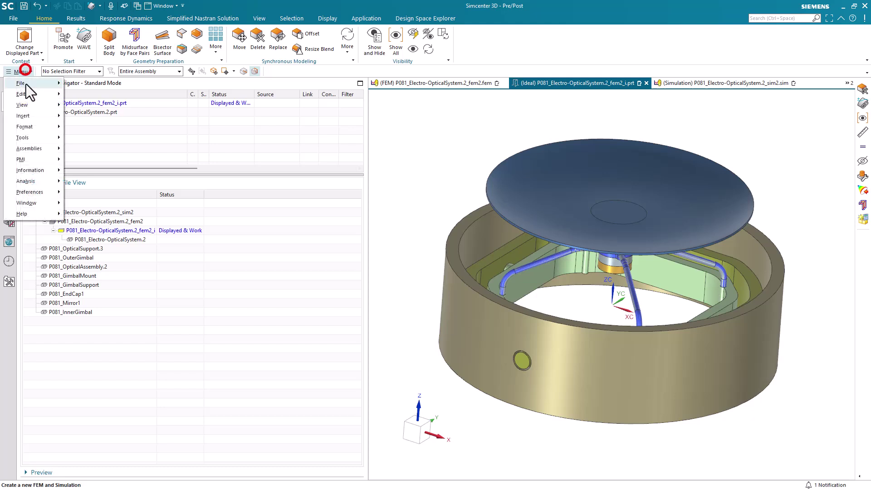
left_click(21, 127)
left_click(81, 128)
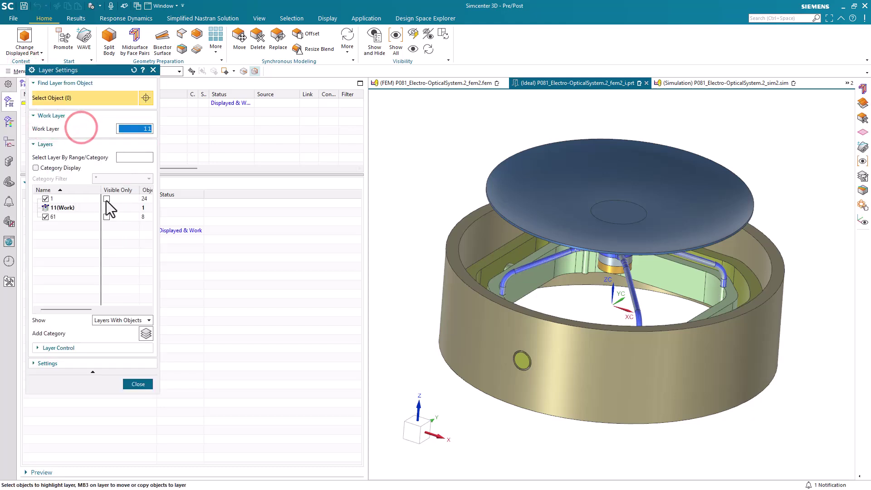
left_click(45, 198)
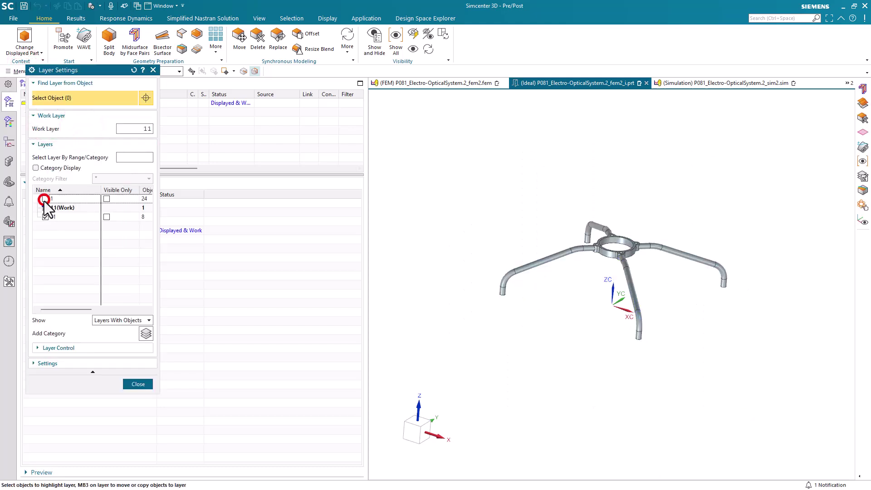
left_click(132, 384)
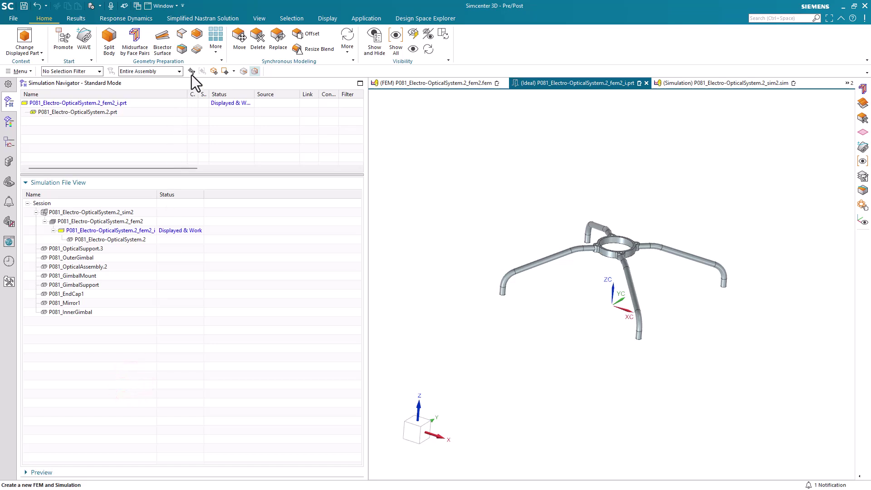
Idealize the support body by removing all holes with a diameter up to 10 mm.
left_click(200, 36)
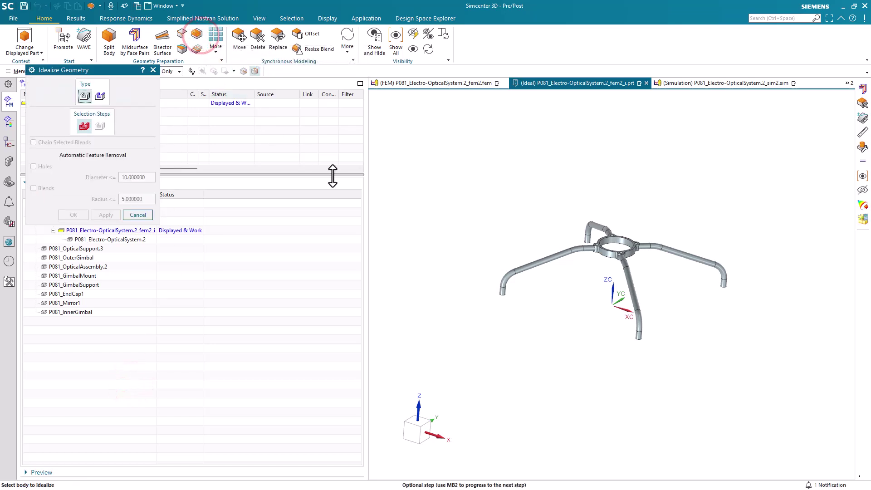
scroll(521, 245, "up", 3)
middle_click_drag(542, 259, 562, 214)
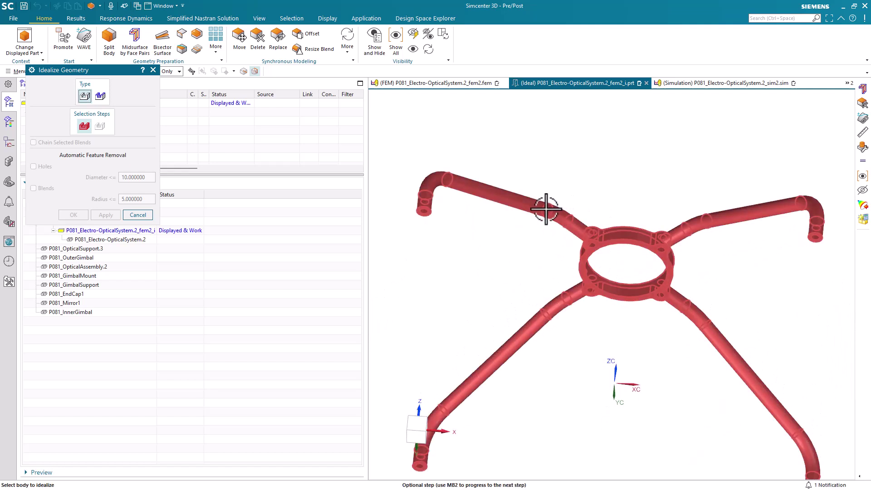
left_click(545, 209)
left_click(34, 166)
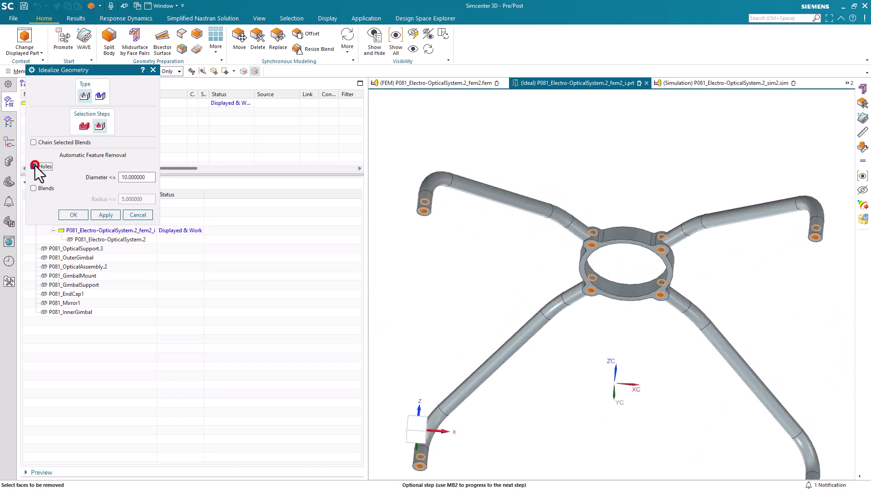
left_click(71, 215)
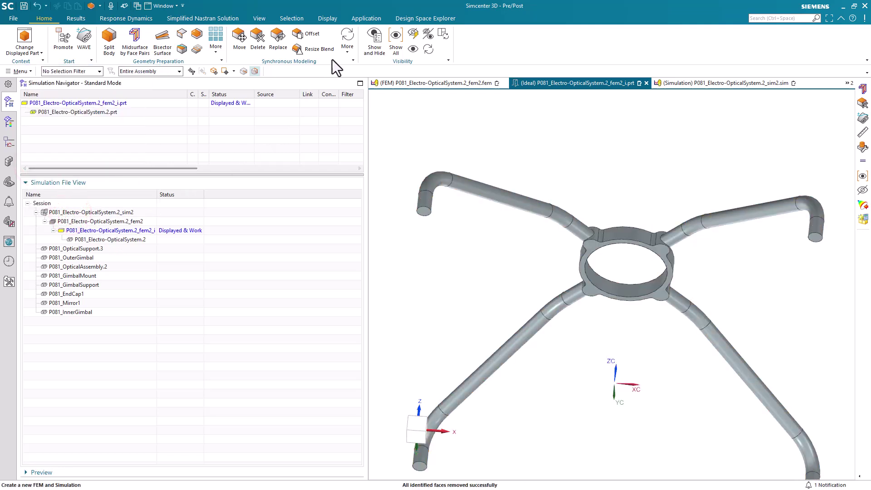
Switch to Modeling and define a cylinder along ZC, centred on the central ring's lower circular edge.
left_click(369, 16)
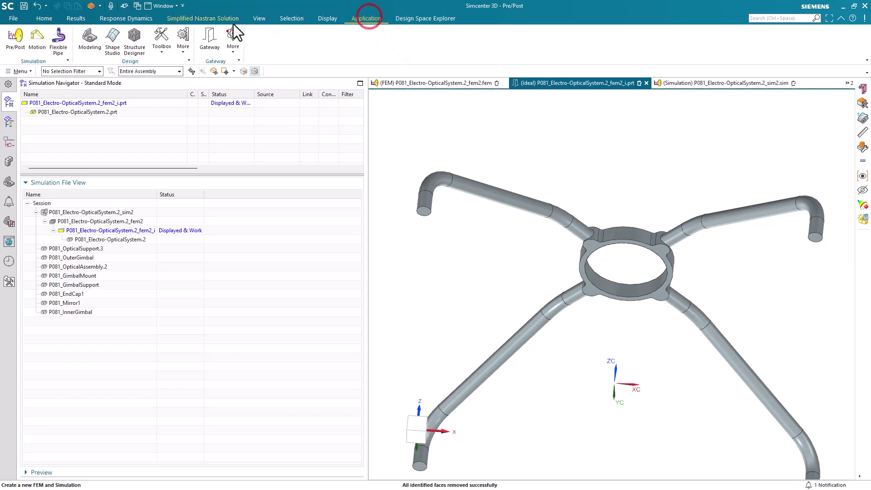
left_click(96, 44)
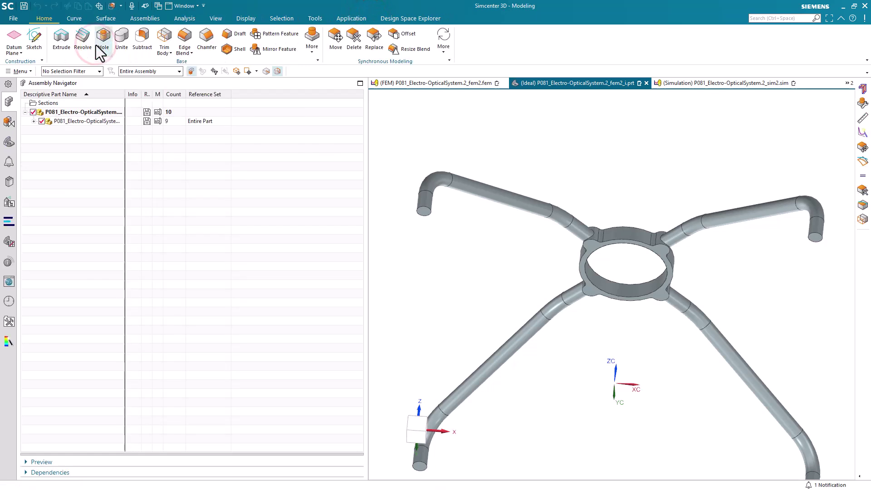
left_click(311, 45)
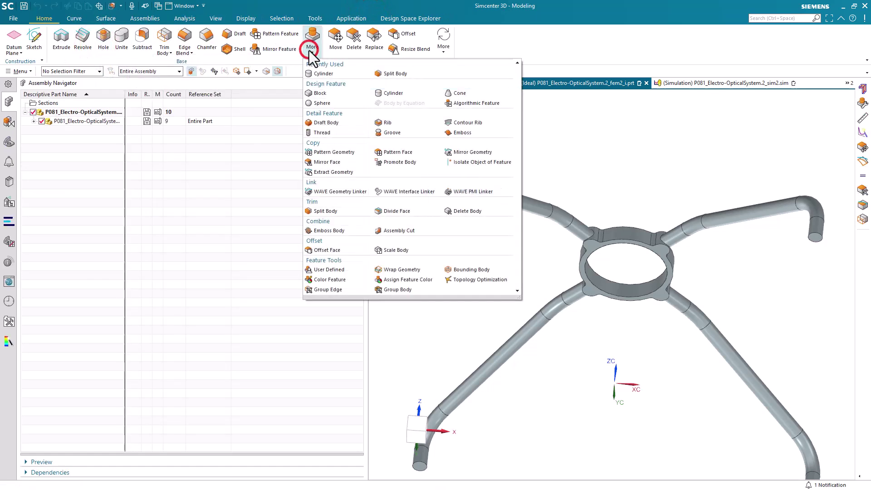
left_click(320, 73)
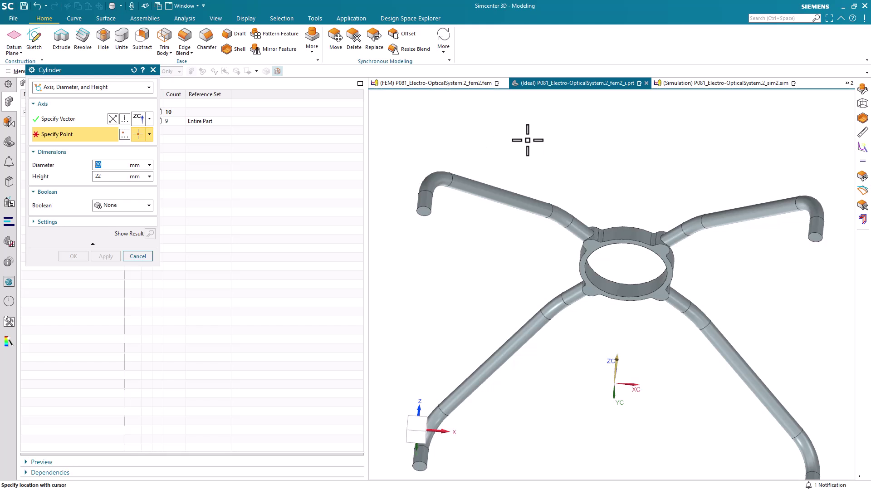
middle_click_drag(527, 140, 507, 191)
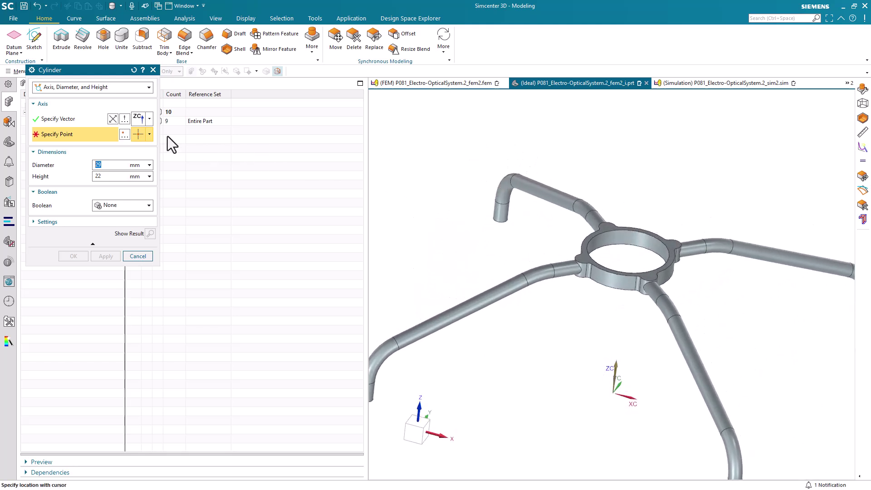
left_click(149, 134)
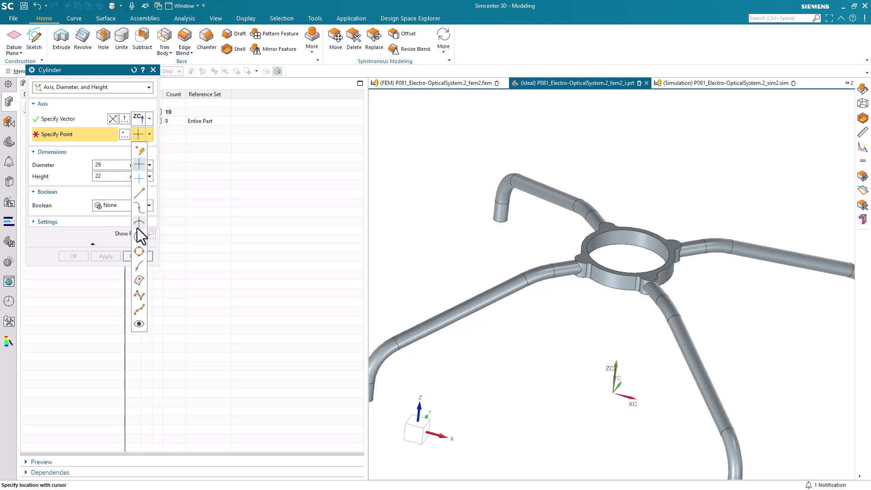
left_click(138, 234)
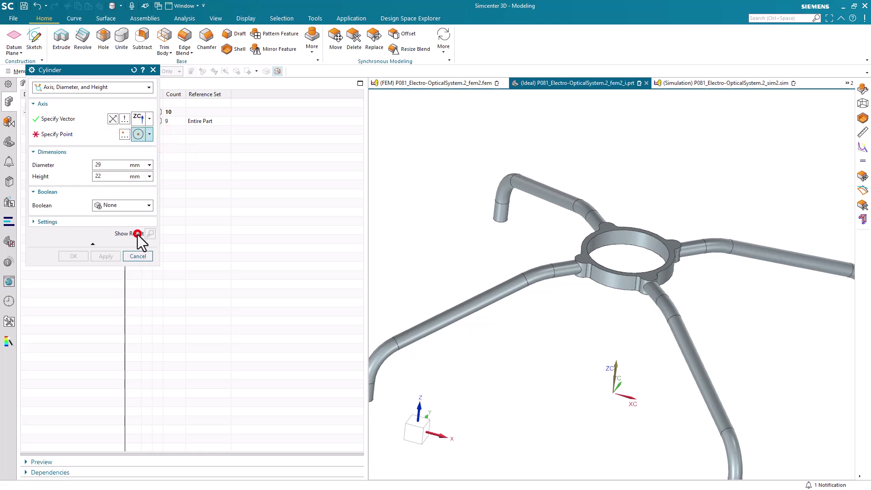
left_click(634, 245)
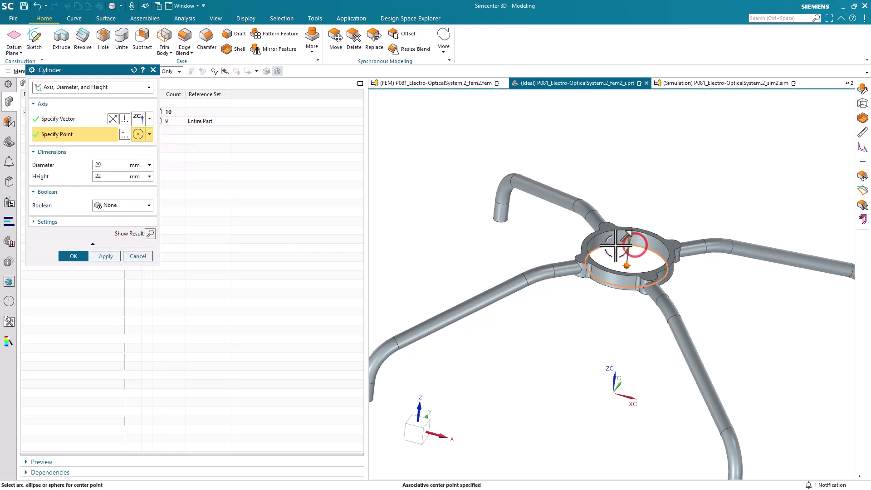
Set the cylinder's base point to Z 29 mm and create it with diameter 29 mm, height 22 mm and no Boolean.
left_click(124, 135)
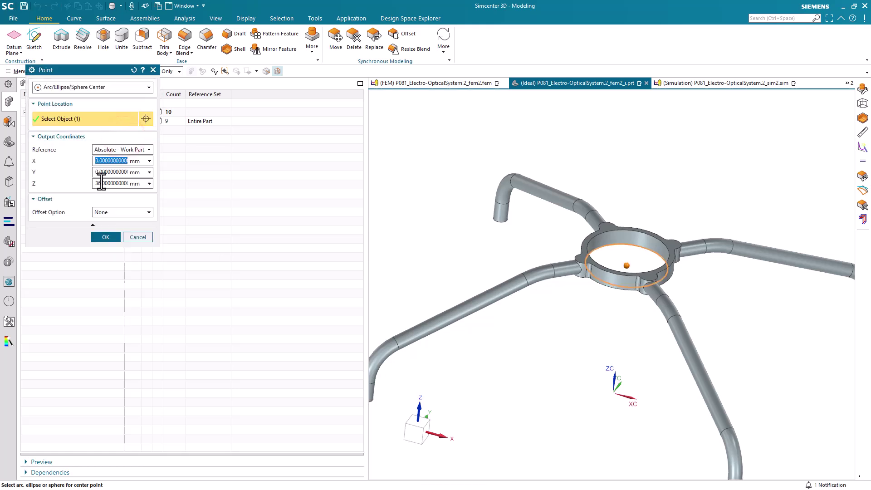
type("29")
key("Return")
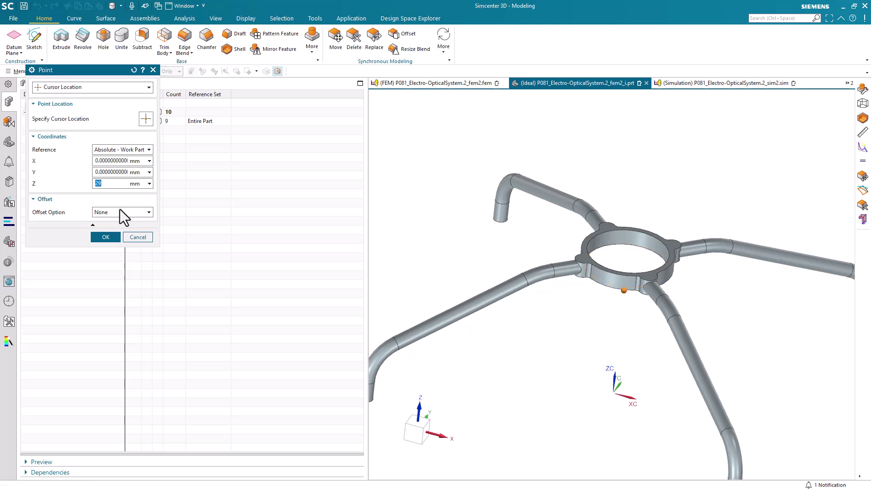
left_click(100, 241)
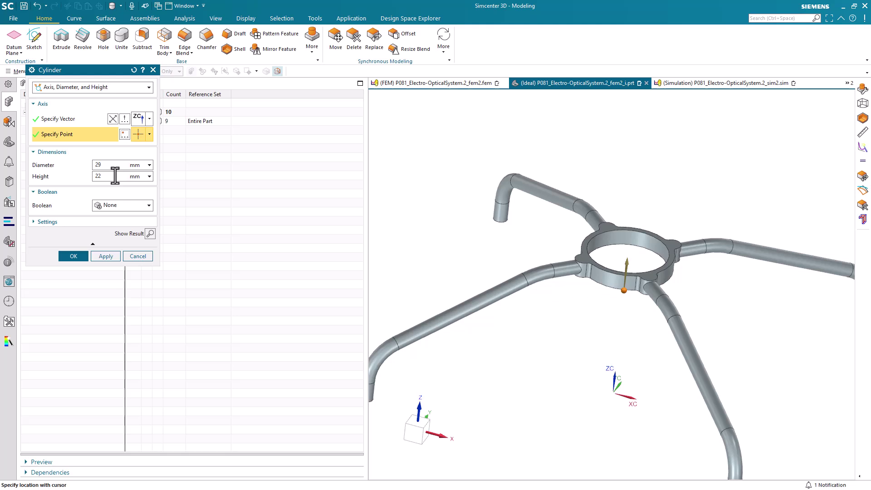
left_click(81, 257)
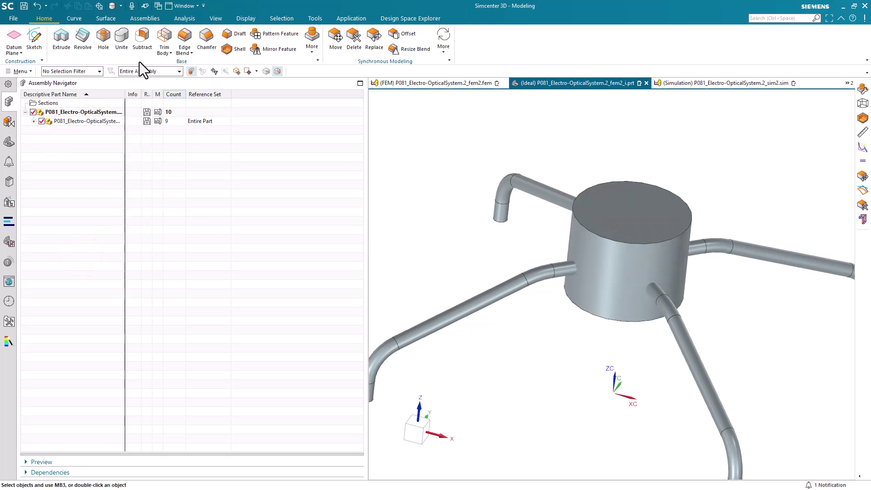
Subtract the cylinder from the support body to cut away the central ring and leave four separate legs.
left_click(141, 40)
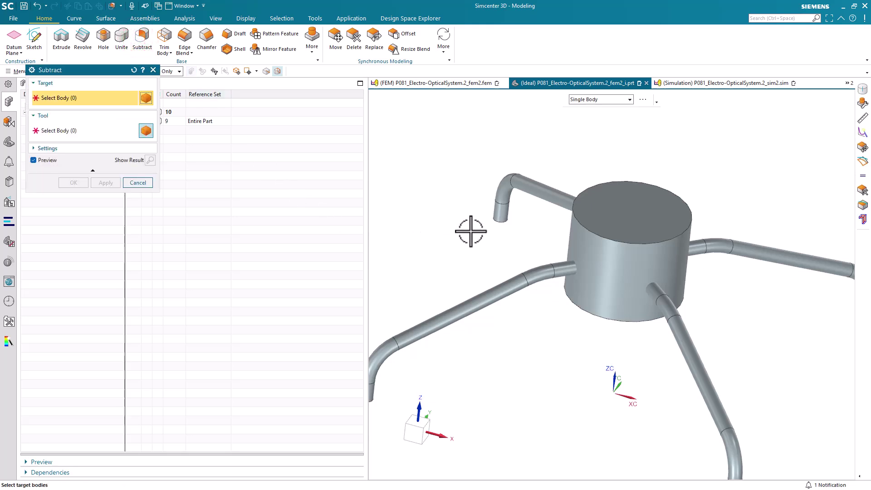
left_click(520, 281)
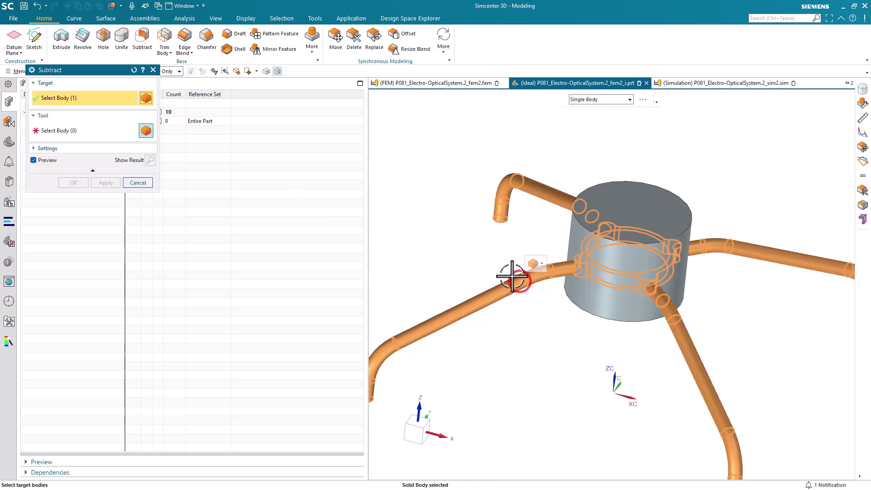
left_click(584, 245)
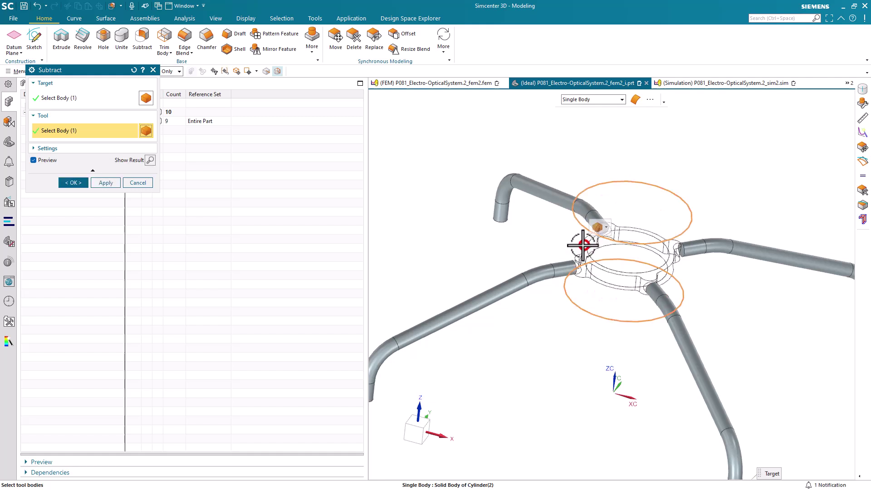
left_click(73, 182)
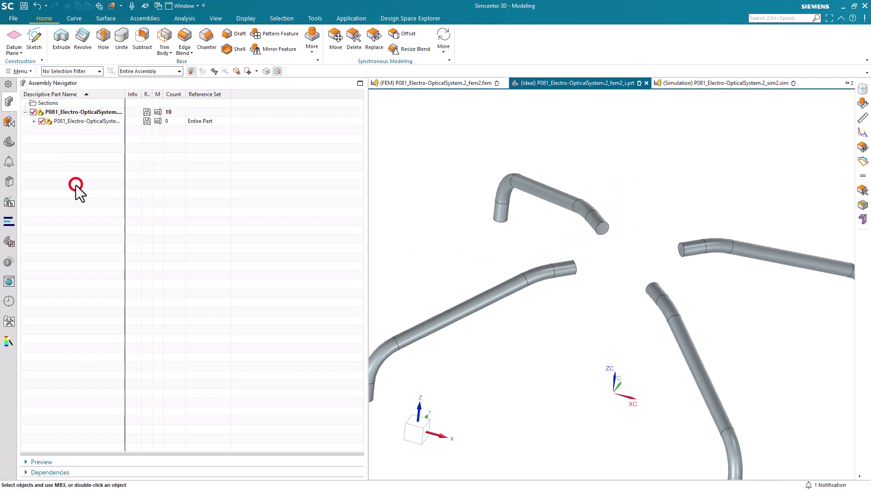
scroll(563, 253, "down", 2)
middle_click_drag(564, 253, 573, 258)
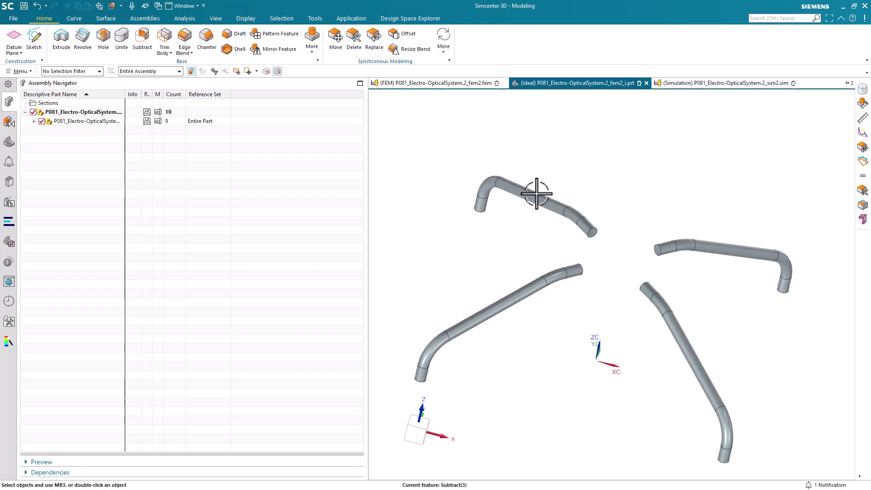
Switch to the FEM file and make layer 11 the work layer.
left_click(465, 84)
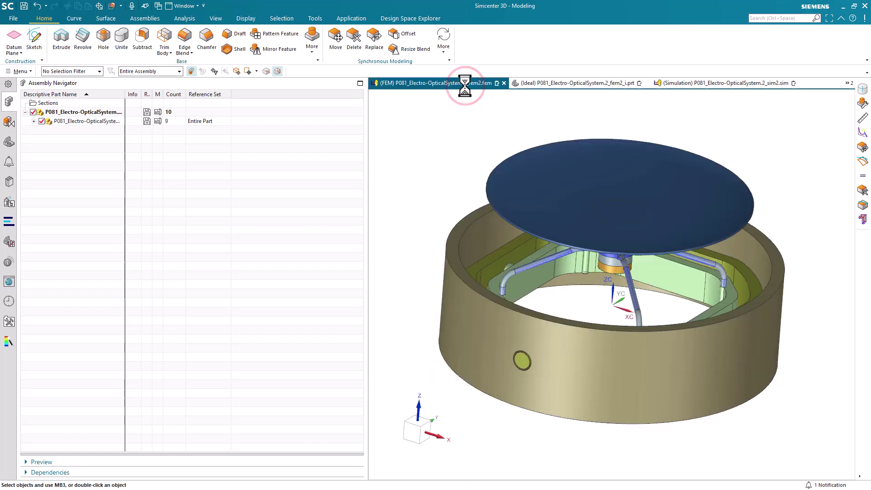
left_click(18, 71)
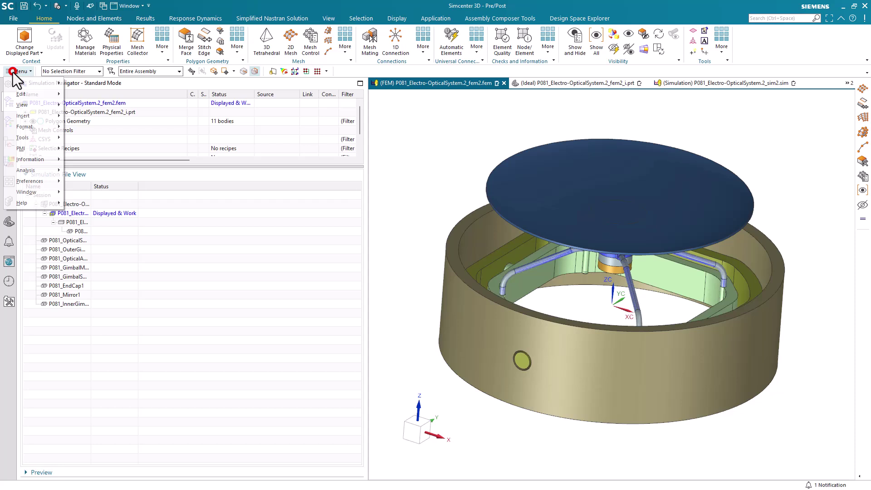
left_click(31, 122)
left_click(85, 129)
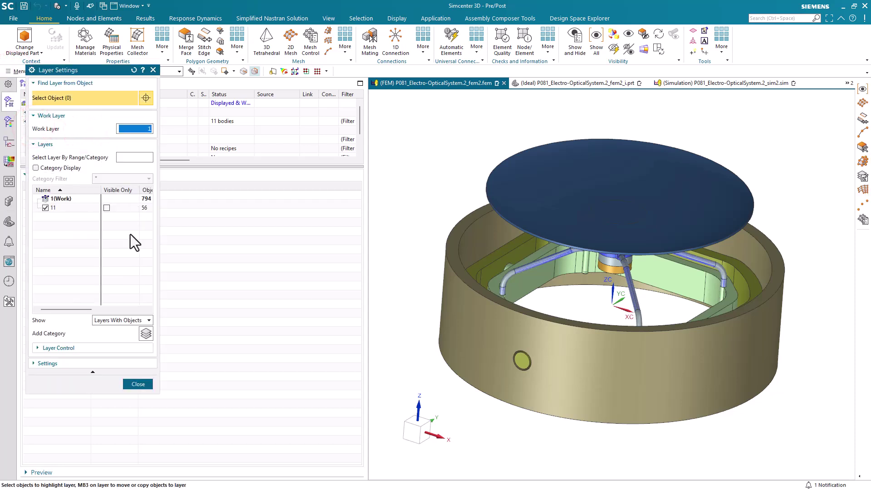
right_click(77, 209)
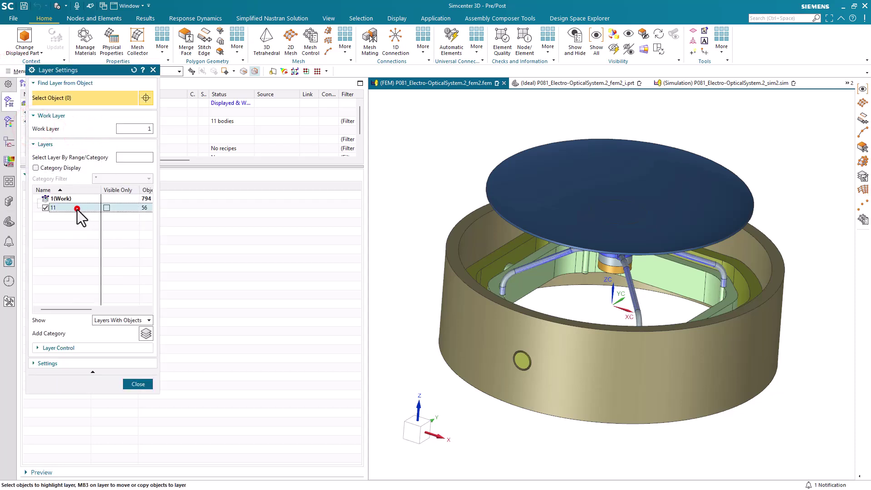
left_click(86, 214)
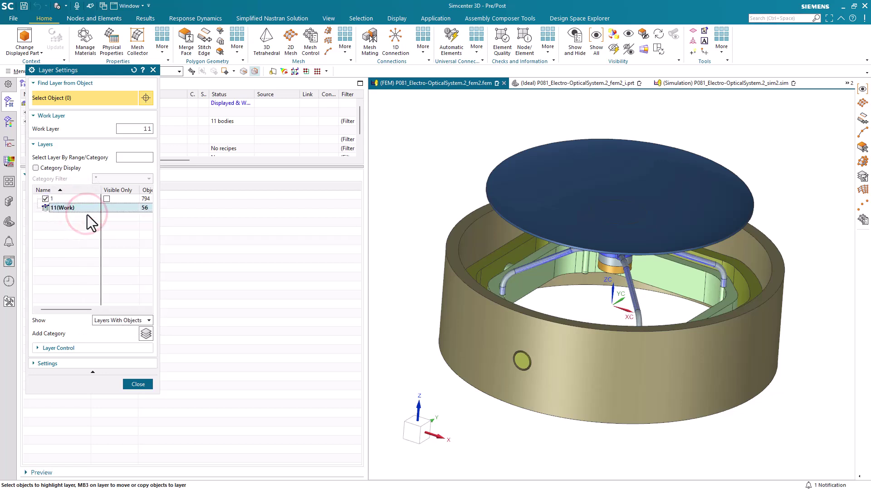
left_click(138, 383)
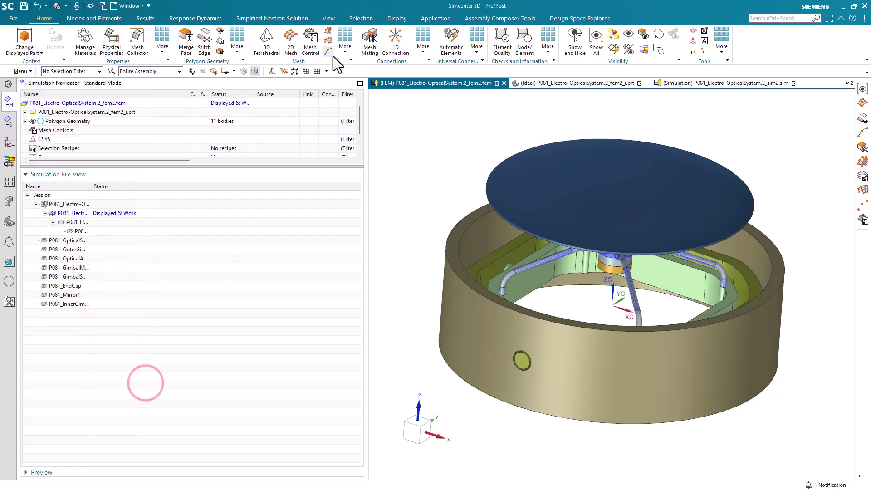
Create one combined 0D lumped mass at the center of gravity of the mirror and the two central bodies beneath it.
left_click(344, 46)
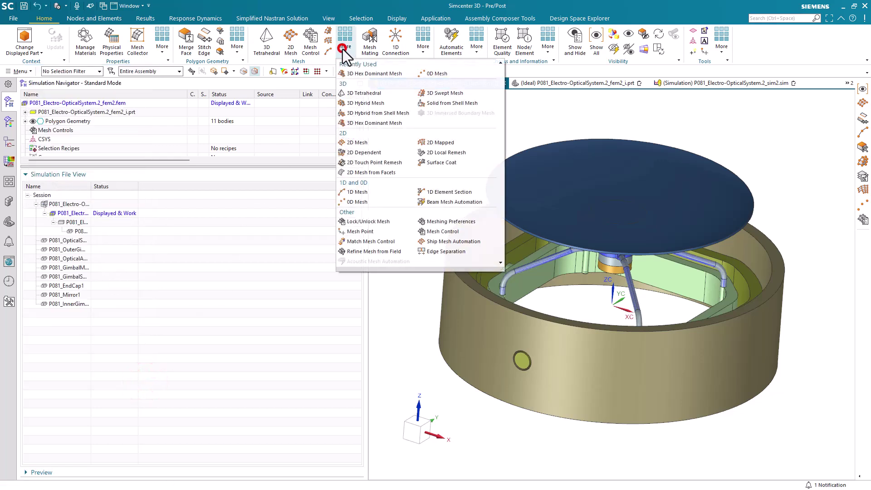
left_click(433, 74)
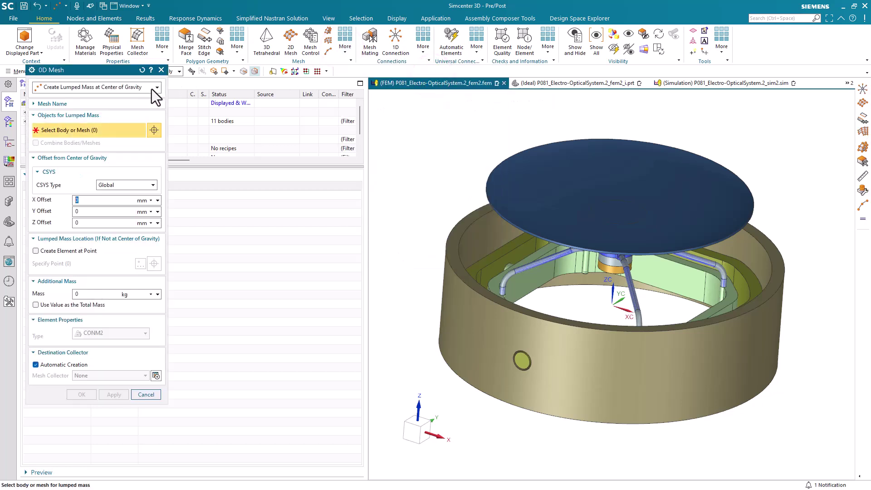
left_click(156, 87)
left_click(150, 87)
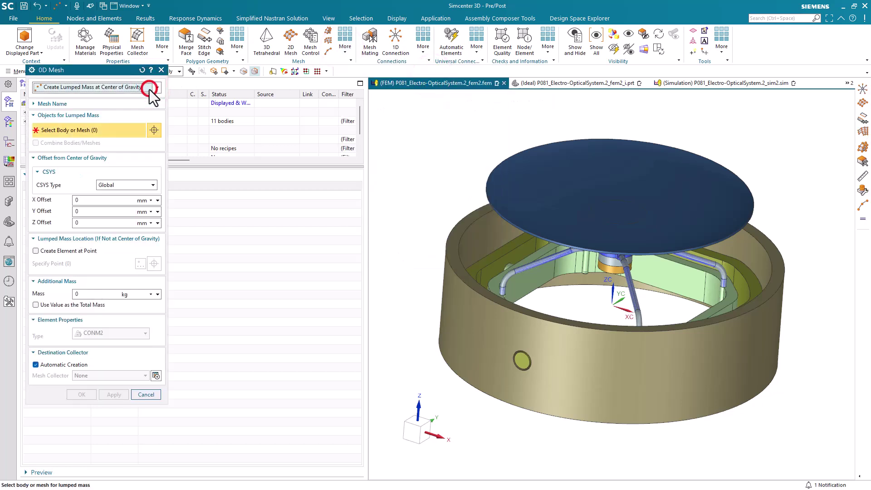
left_click(611, 266)
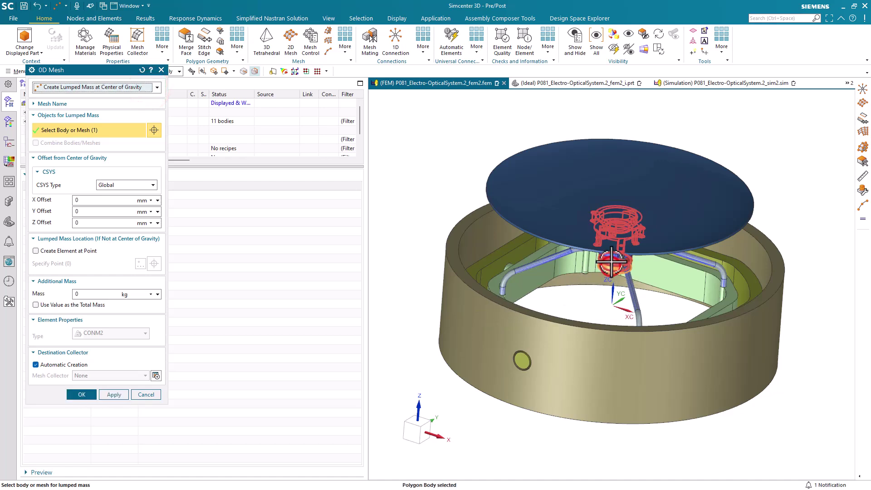
left_click(611, 263)
left_click(617, 241)
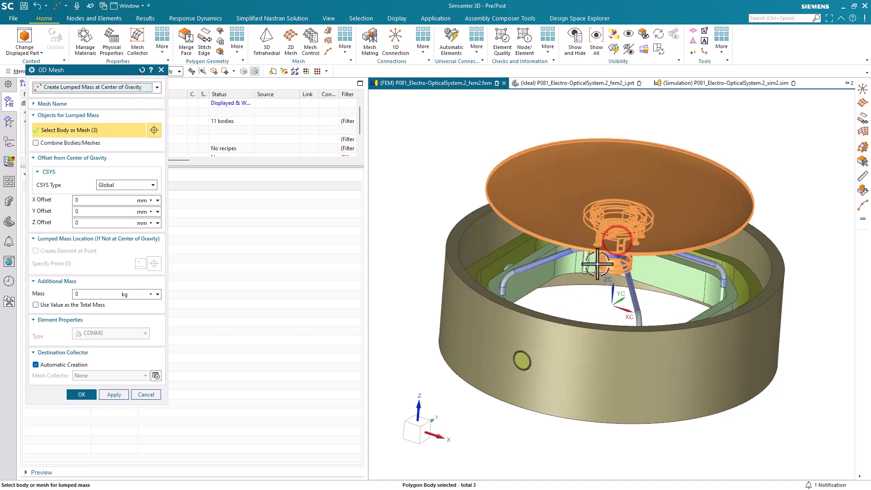
middle_click_drag(617, 241, 598, 256)
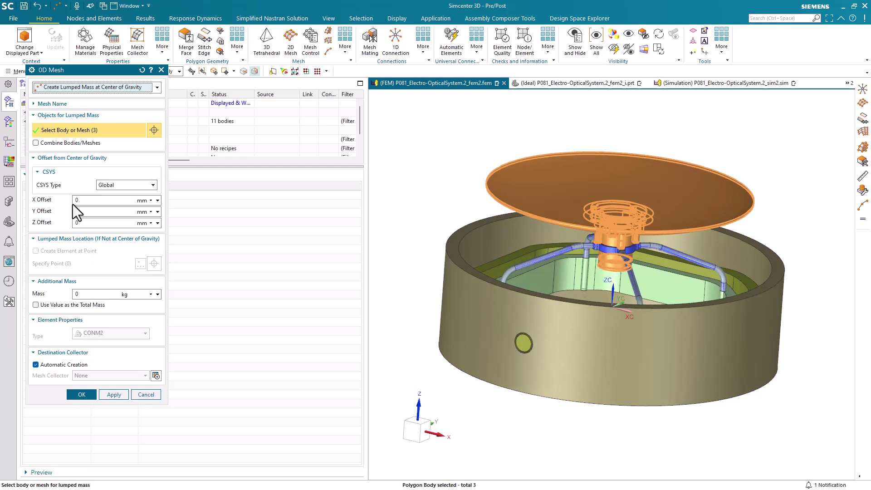
left_click(51, 144)
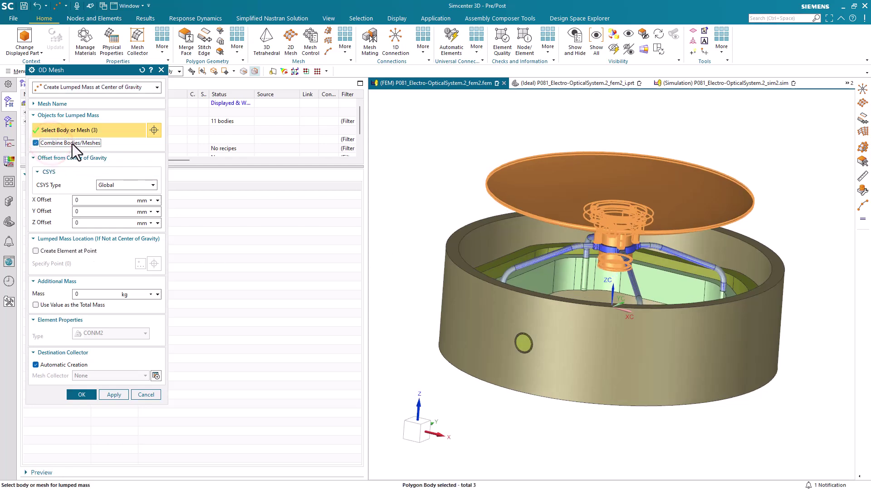
left_click(82, 392)
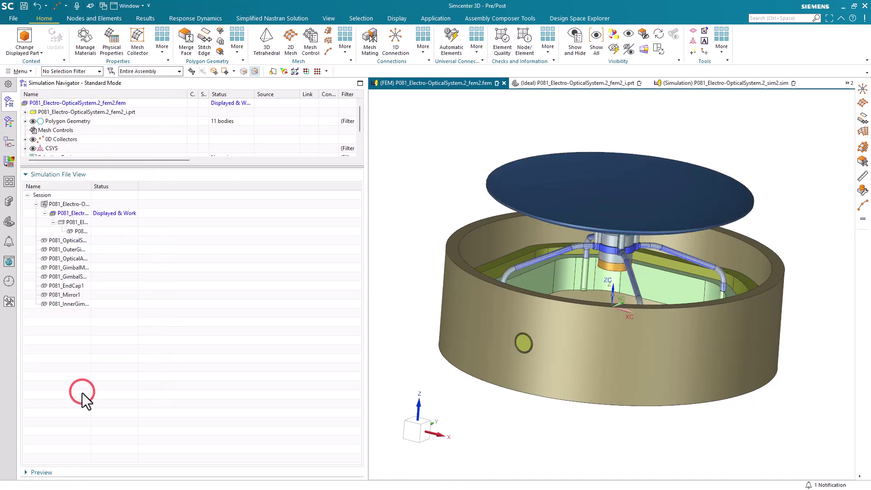
Turn off layer 1 in the layer settings so that only work layer 11 is displayed.
left_click(11, 71)
left_click(37, 126)
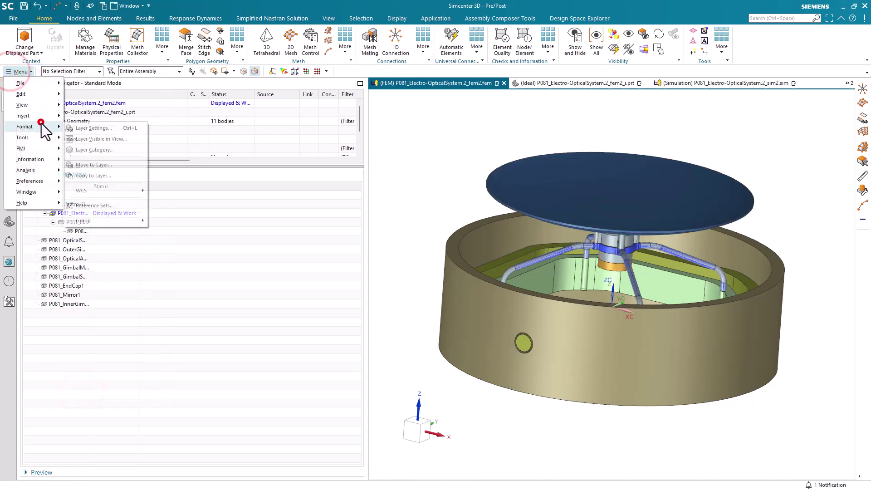
left_click(84, 127)
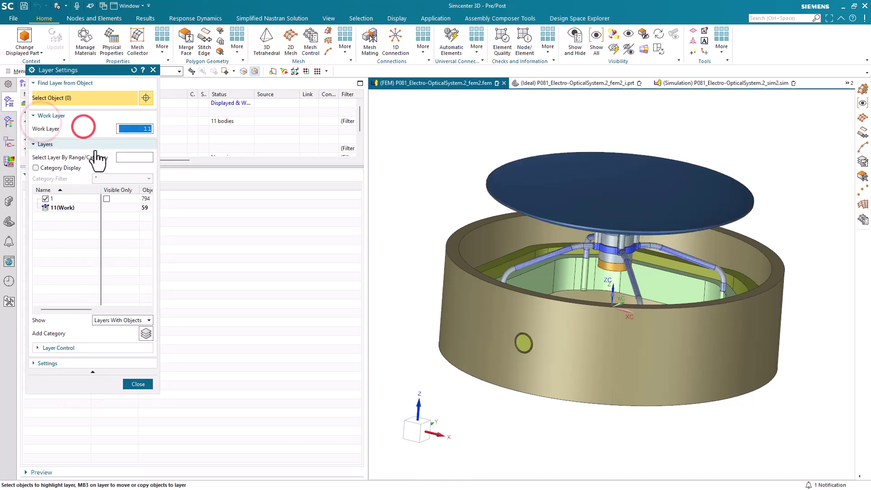
left_click(45, 198)
scroll(614, 228, "up", 4)
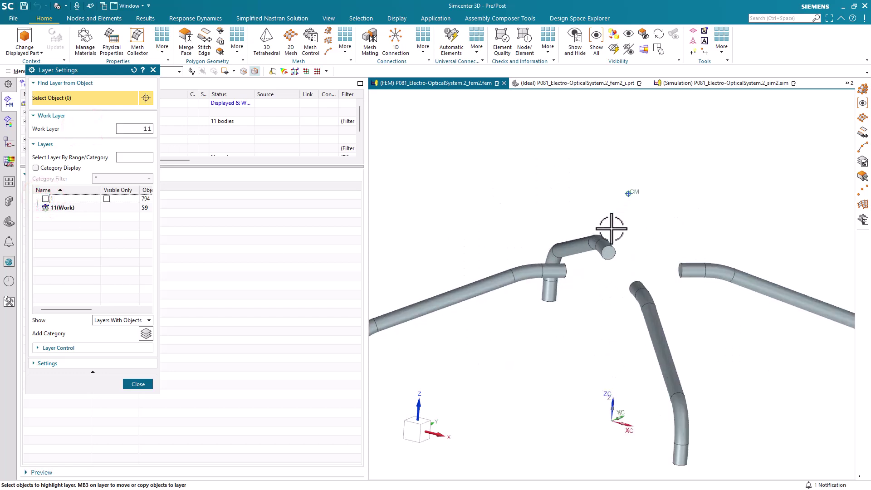
scroll(629, 190, "down", 2)
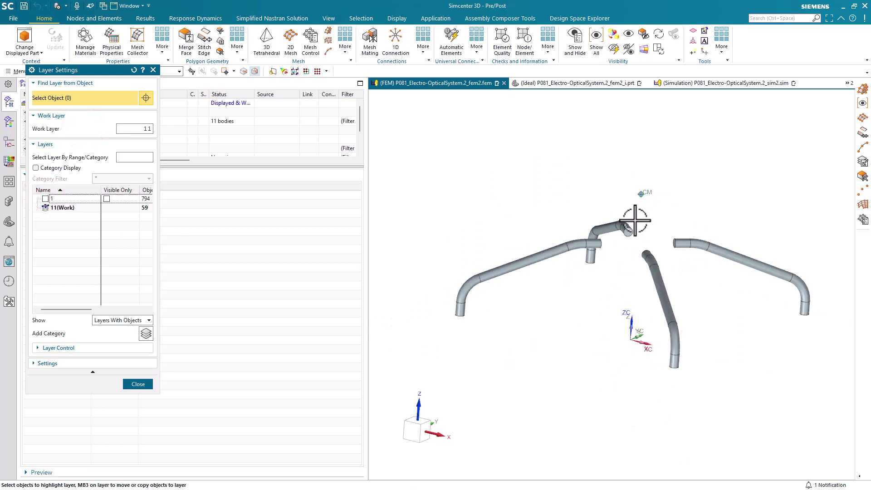
left_click(137, 383)
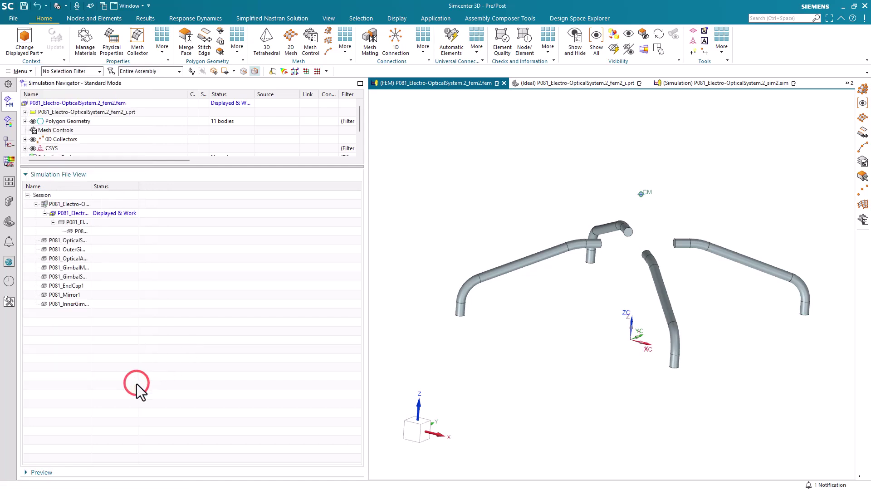
Mesh the four support legs with a Multi Body-Automatic 3D swept mesh of CHEXA(8) elements, 1 mm source element size.
left_click(326, 31)
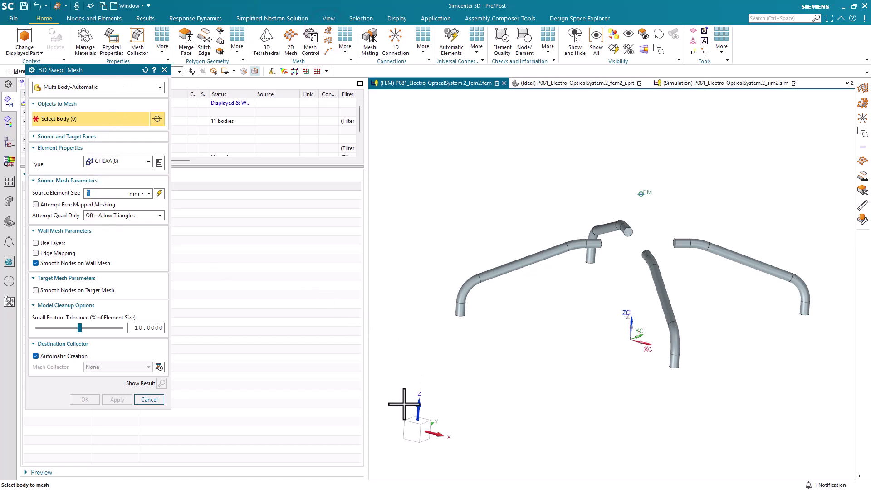
left_click_drag(397, 411, 823, 190)
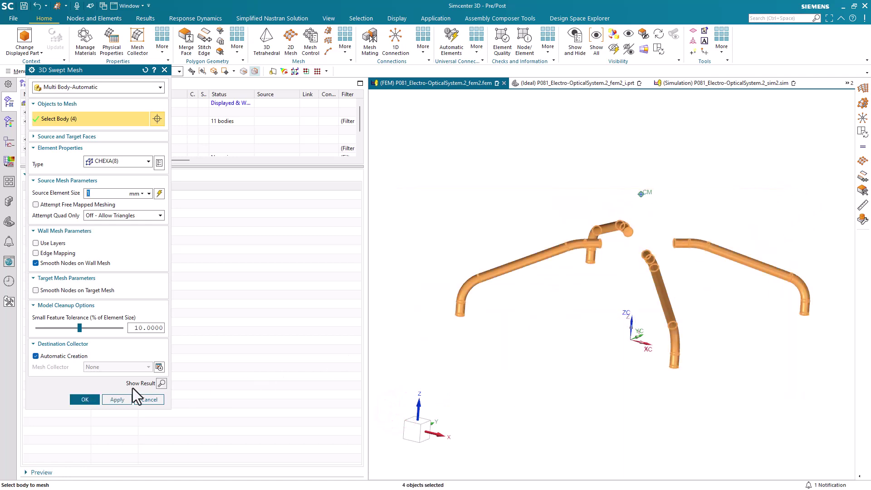
left_click(85, 399)
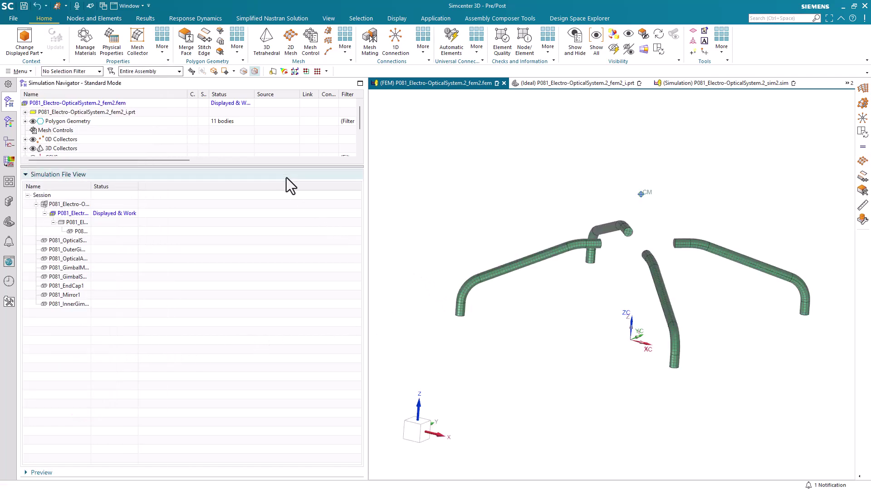
left_click_drag(280, 167, 287, 314)
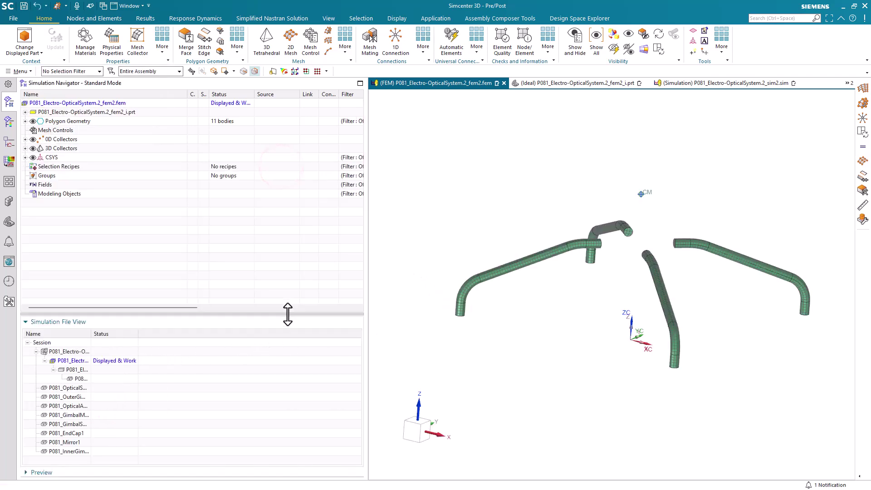
Connect the lumped mass point to the inner end faces of all four legs with a Point to Face RBE2 connection.
left_click(394, 46)
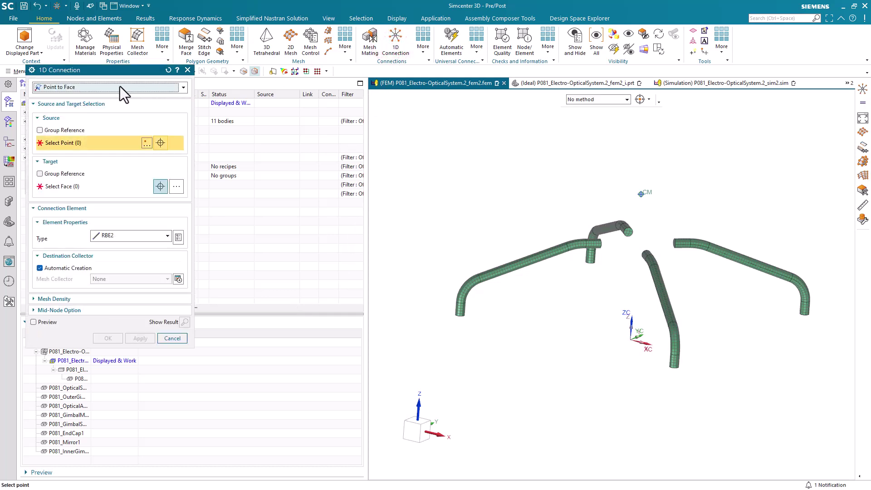
left_click(641, 195)
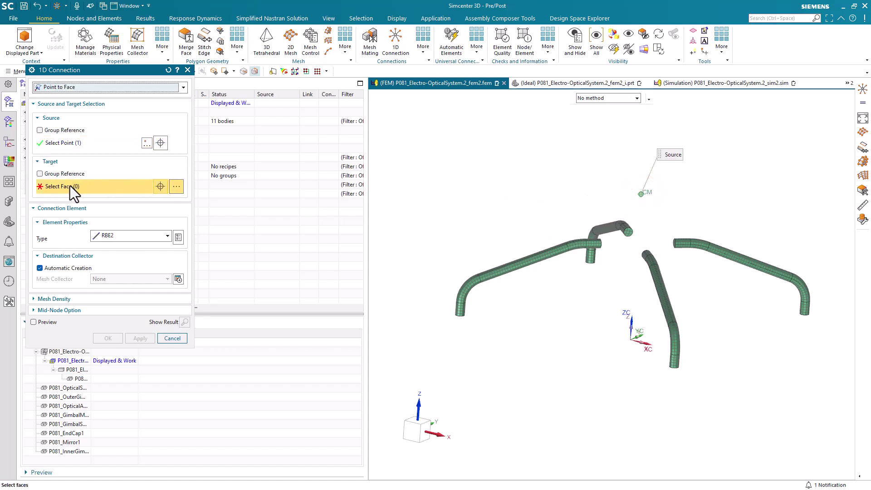
scroll(637, 236, "up", 5)
left_click(614, 199)
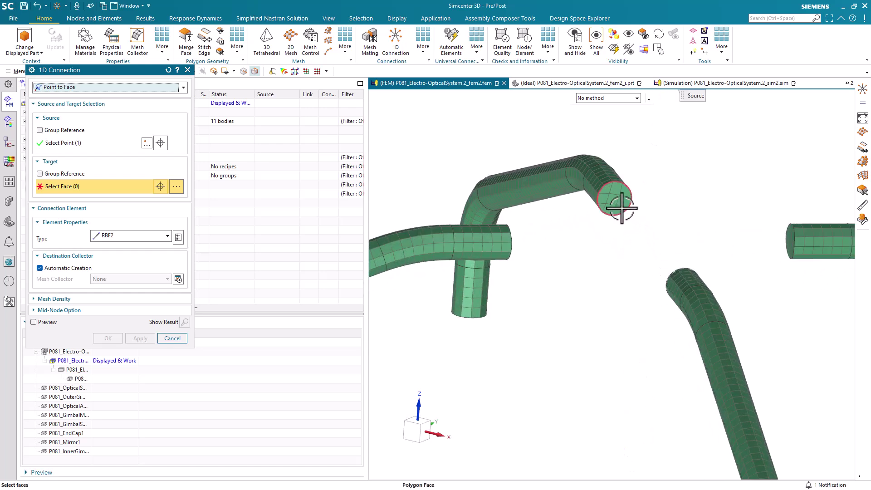
left_click(790, 243)
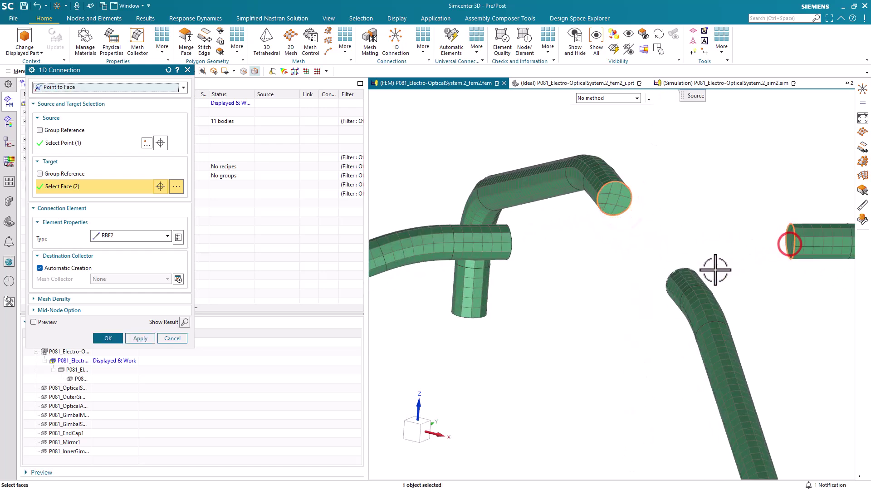
middle_click_drag(679, 278, 431, 348)
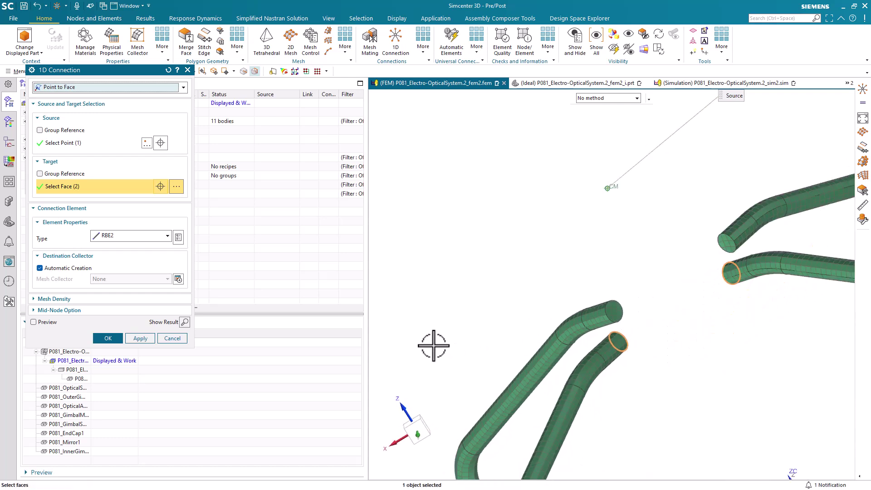
left_click(730, 240)
left_click(610, 311)
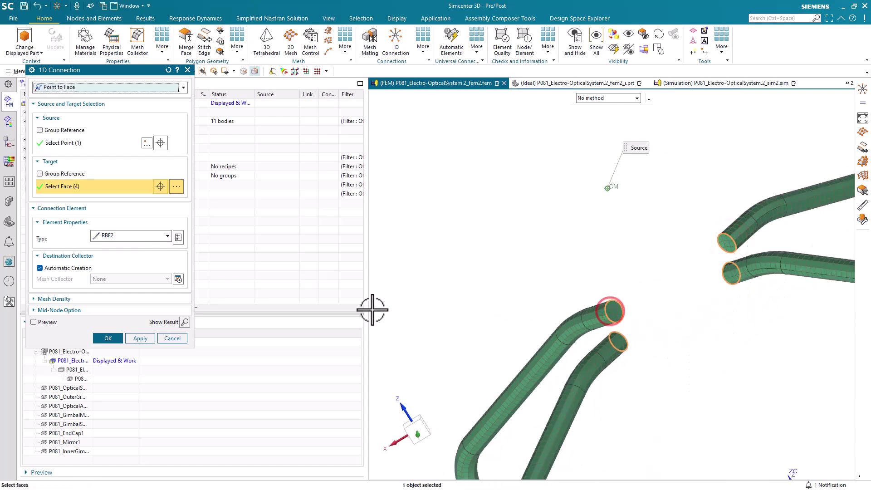
left_click(108, 338)
middle_click_drag(577, 245, 514, 172)
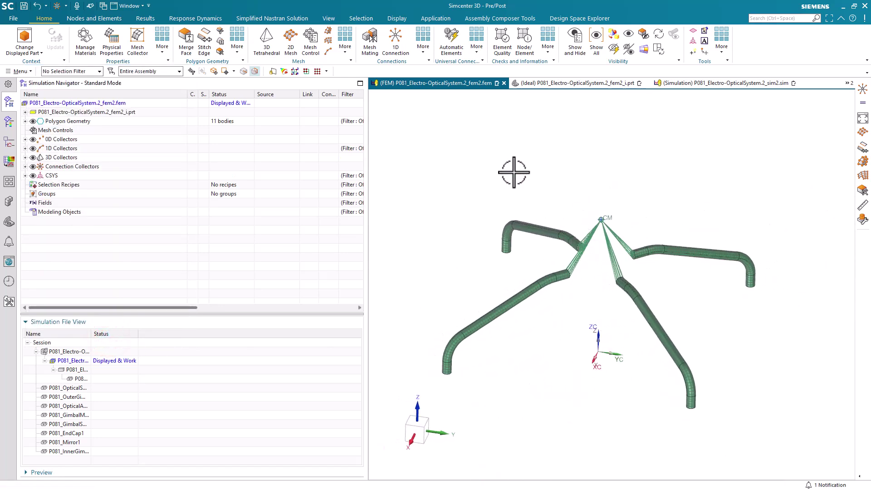
Start a Point to Face RBE2 connection with its source point midway between the foot centers of two diagonally opposite legs.
left_click(402, 44)
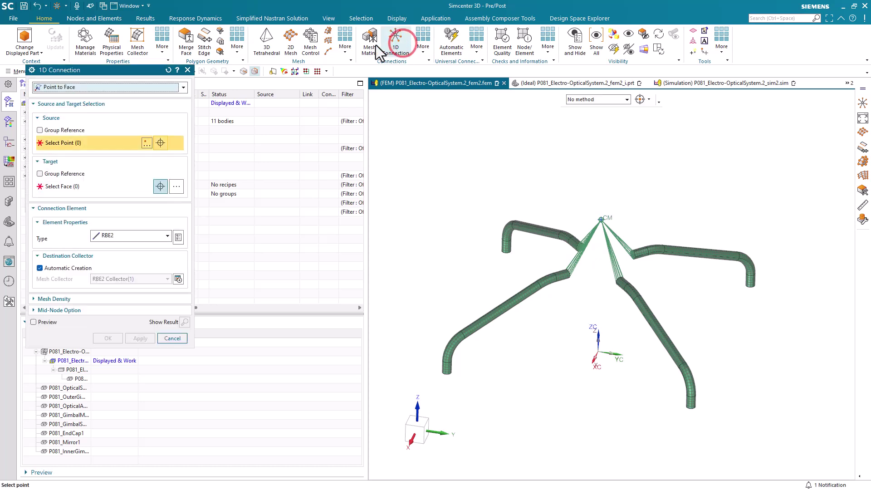
left_click(143, 146)
left_click(106, 88)
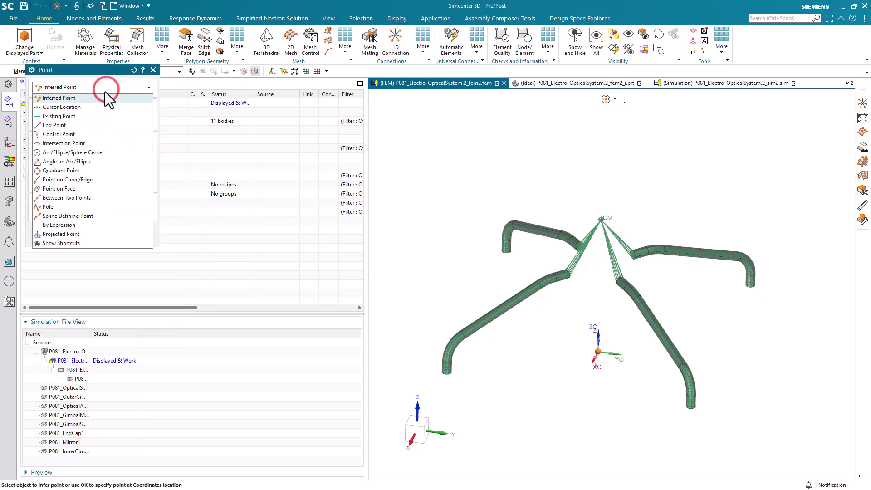
left_click(90, 196)
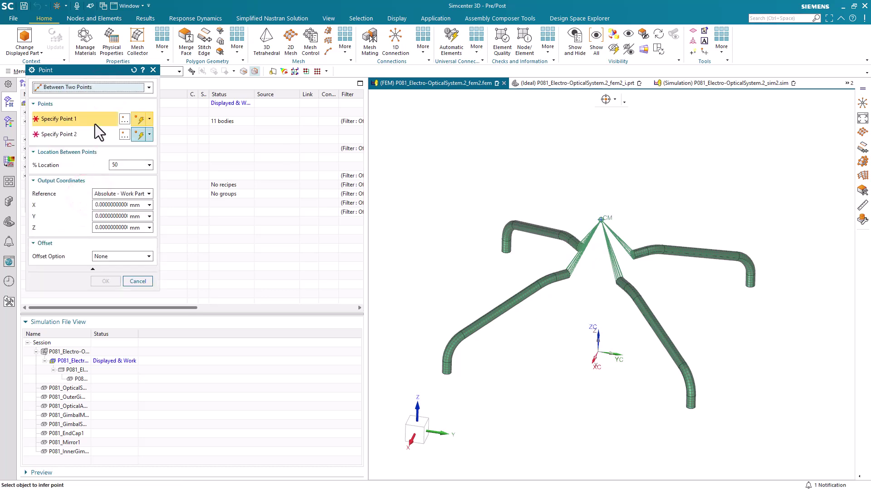
left_click(506, 250)
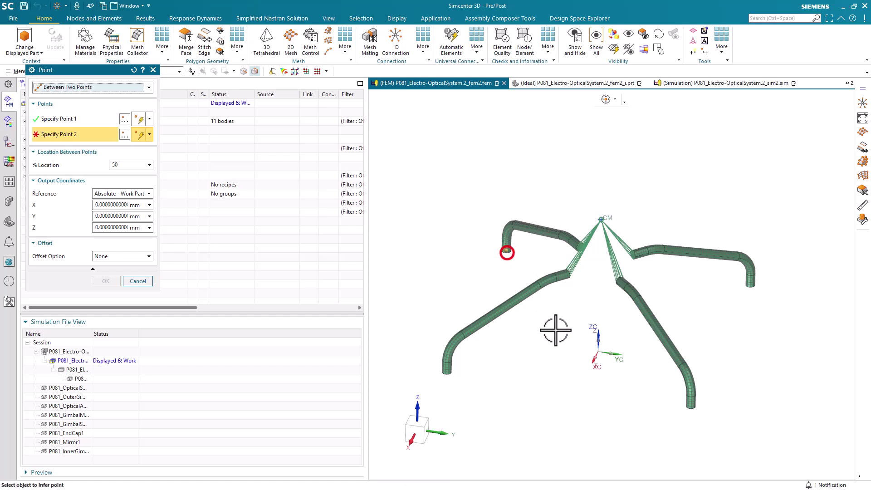
left_click(687, 406)
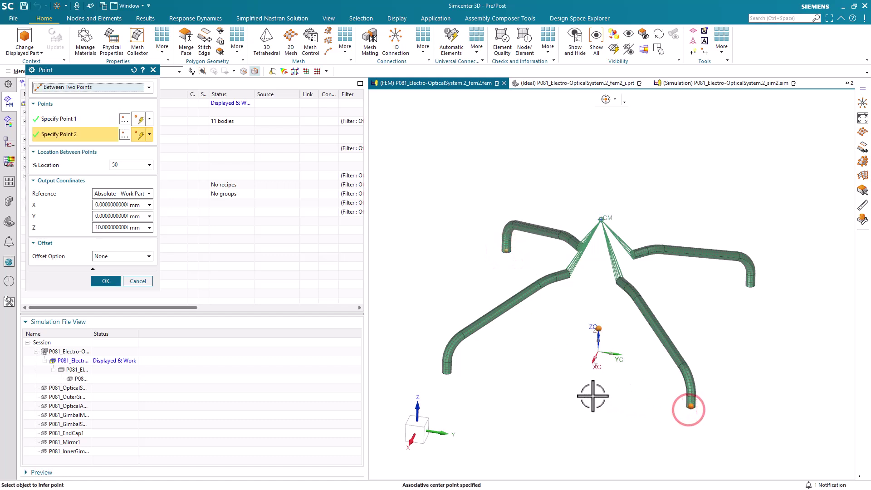
left_click(105, 281)
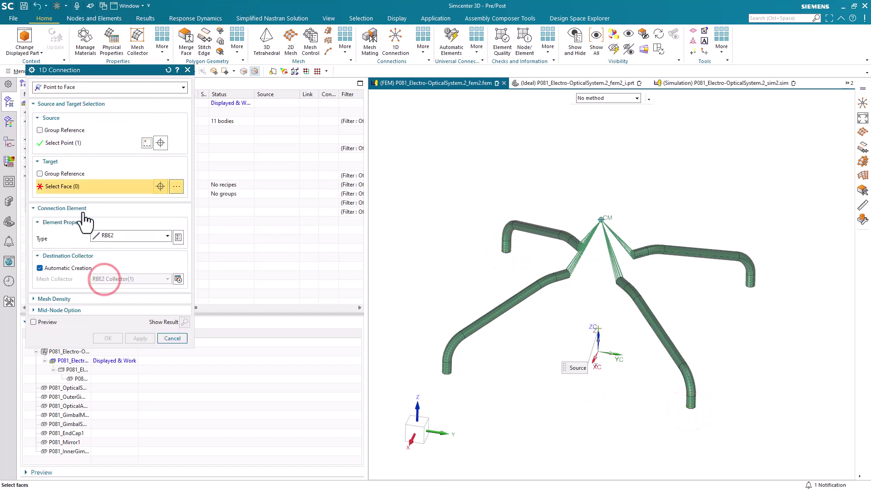
Connect the source point to the bottom faces of all four legs, using existing RBE2 Collector(1) instead of automatic collector creation.
middle_click_drag(553, 363, 520, 416)
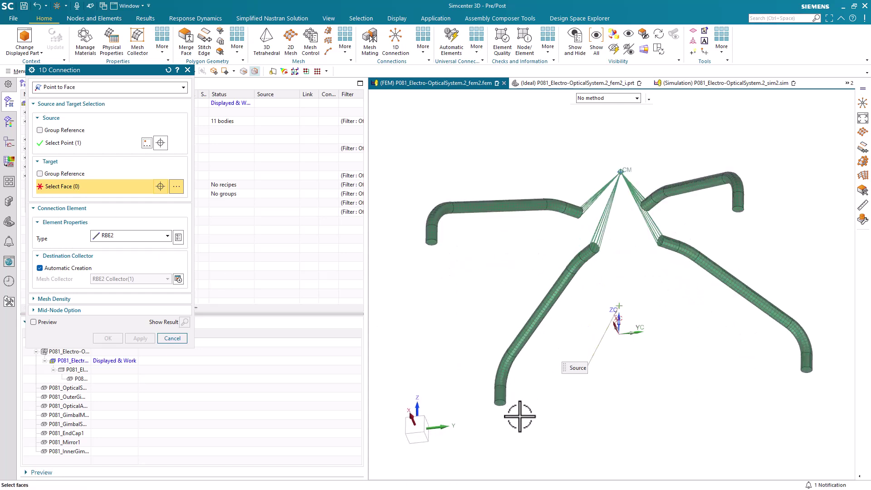
left_click(432, 241)
left_click(502, 399)
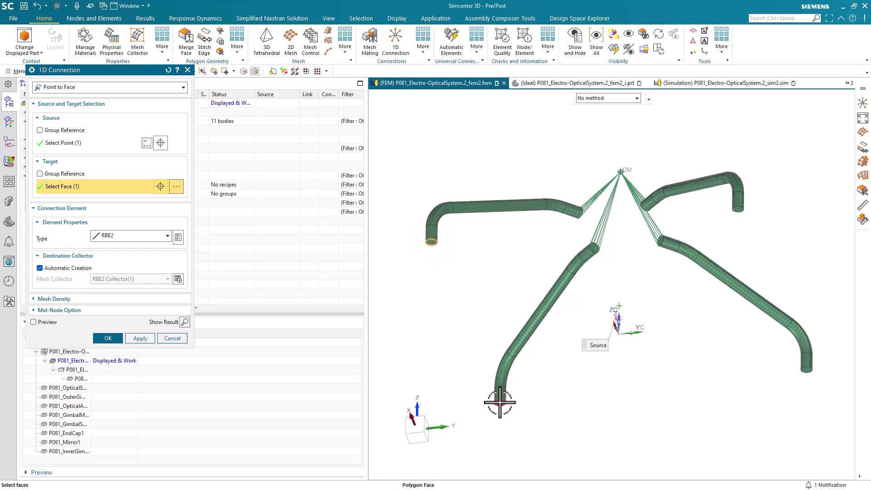
left_click(808, 368)
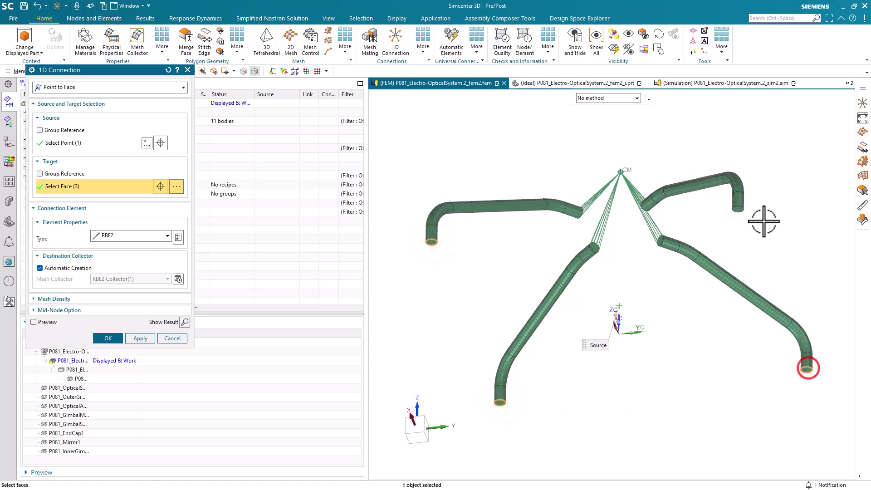
left_click(738, 210)
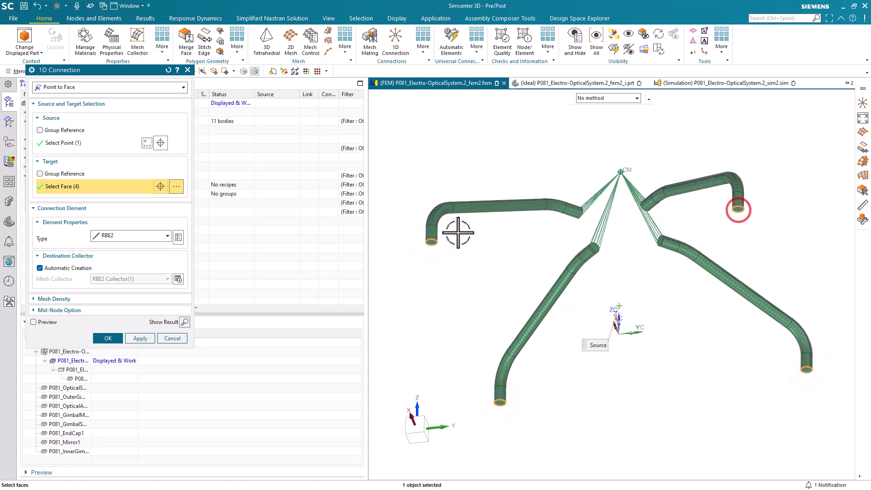
left_click(75, 271)
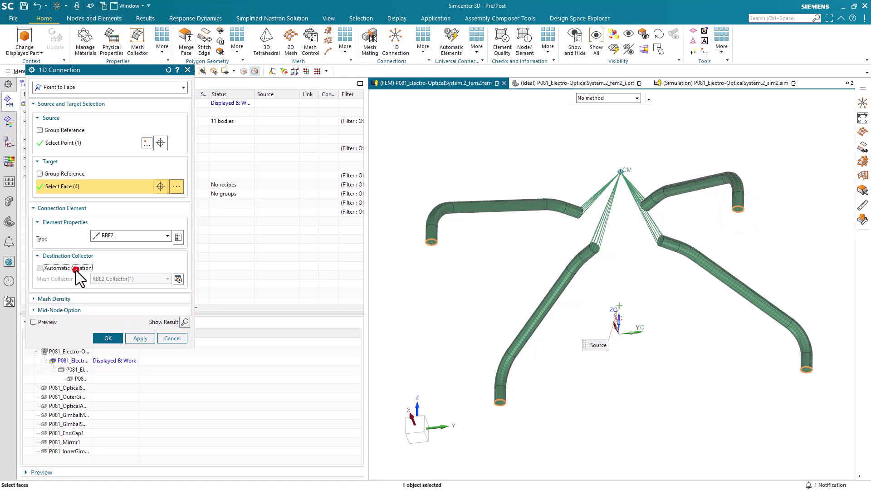
left_click(110, 339)
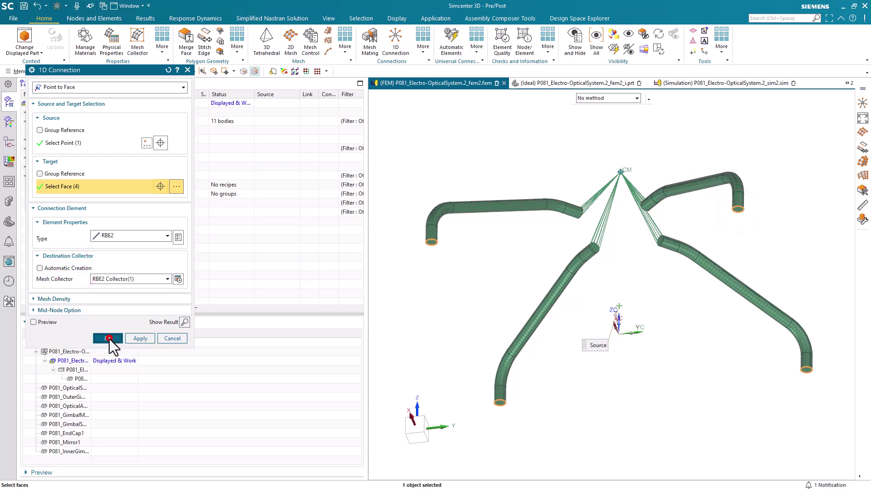
Examine the connection meshes in RBE2 Collector(1) and the leg meshes in the Polygon Body 3D collector.
left_click(25, 148)
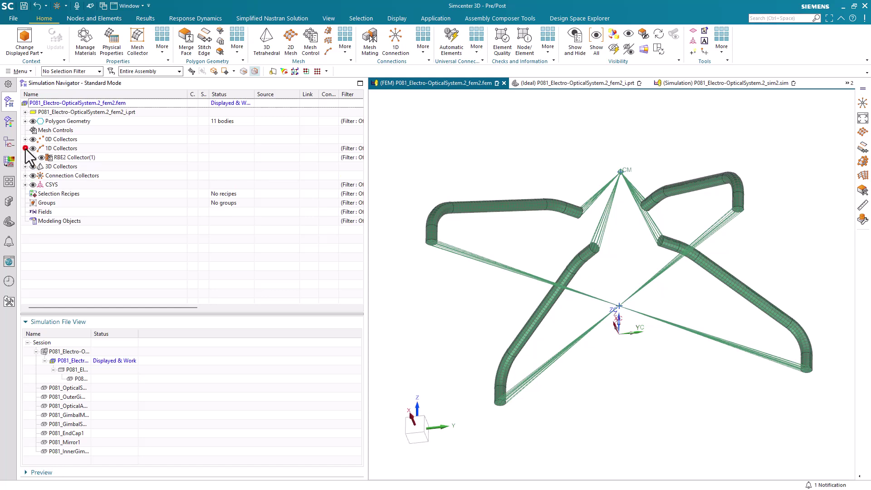
left_click(34, 157)
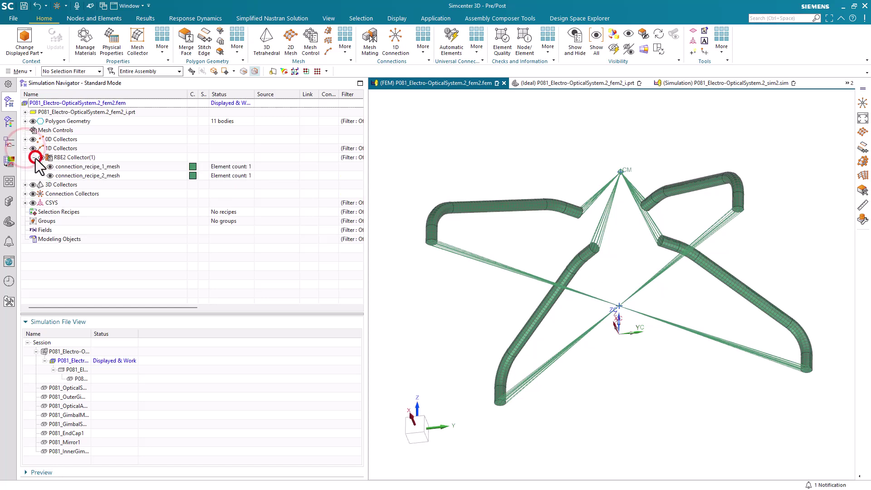
left_click(75, 167)
left_click(78, 176)
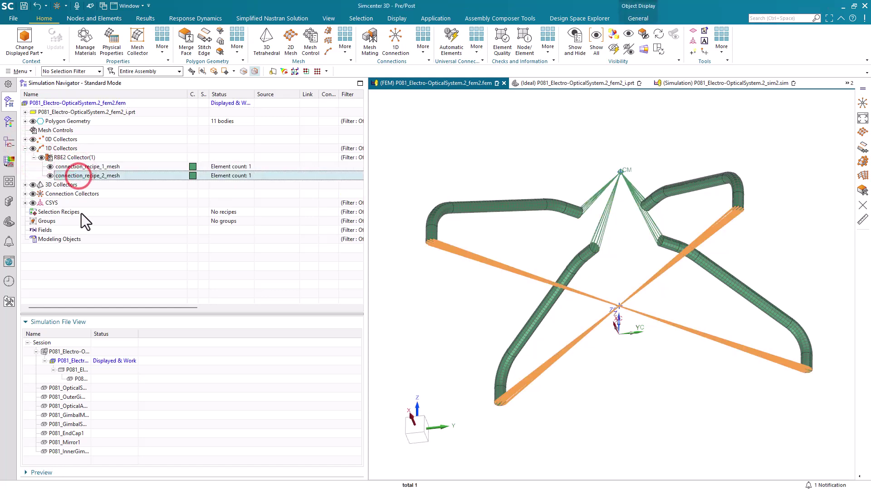
left_click(81, 260)
left_click(25, 184)
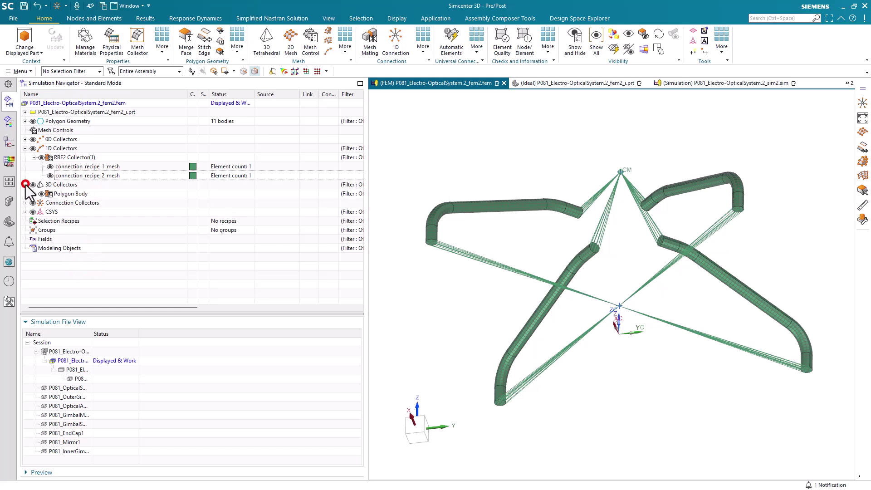
left_click(34, 194)
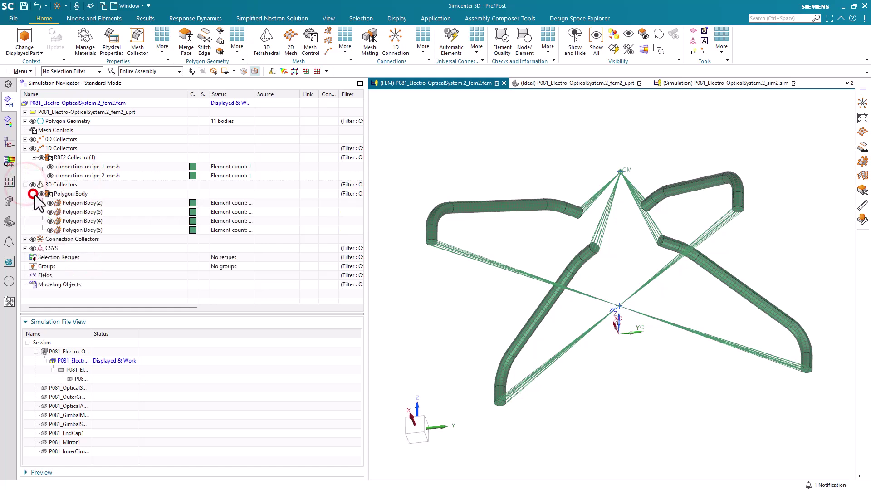
left_click(87, 205)
left_click(86, 216)
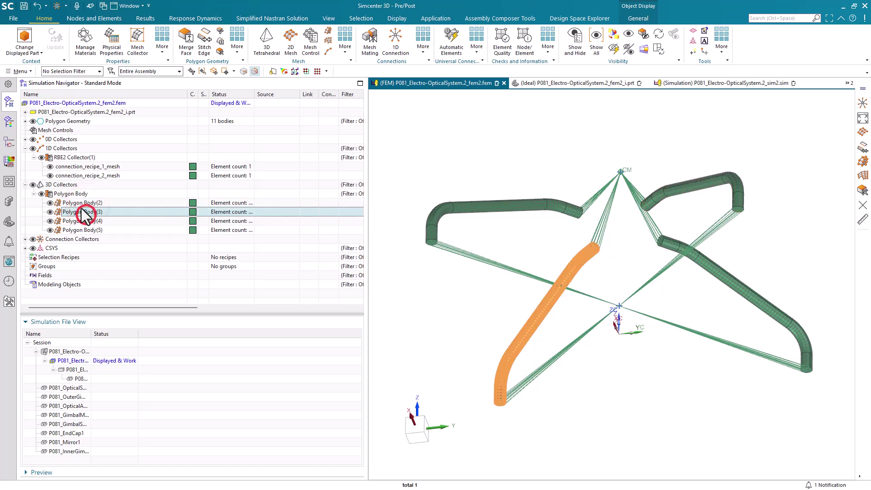
Inspect the PSOLID physical property table of the Polygon Body collector without changing it.
left_click(71, 191)
right_click(72, 192)
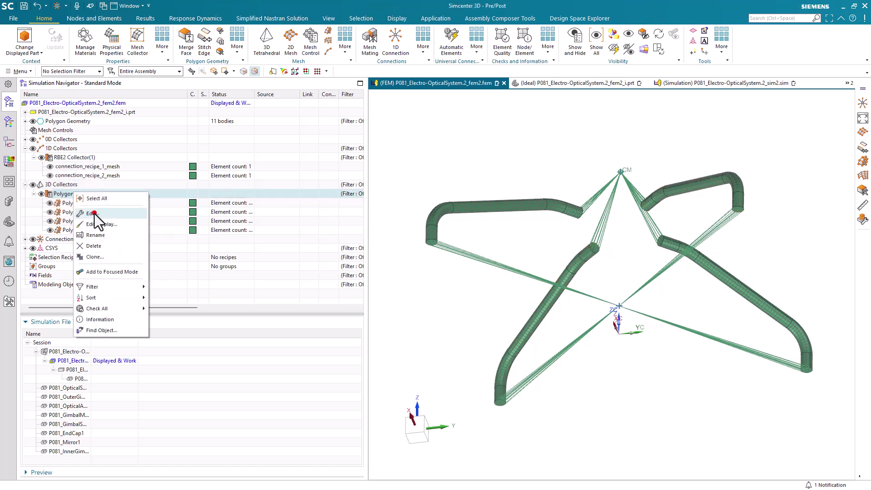
left_click(94, 214)
left_click(150, 122)
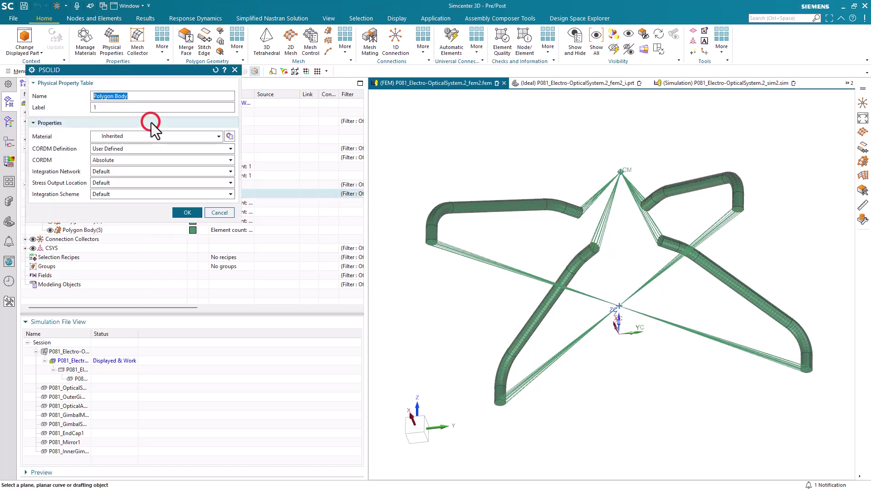
left_click(224, 214)
left_click(170, 155)
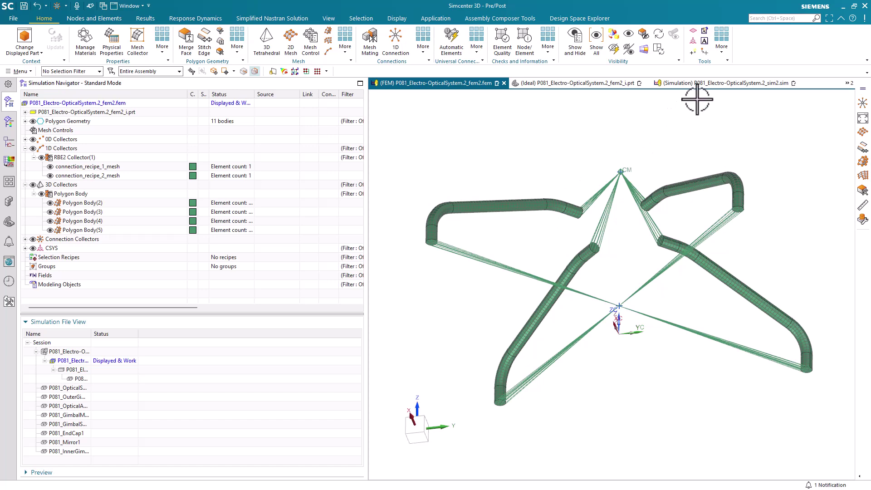
Switch to the simulation file P081_Electro-OpticalSystem.2_sim2.sim and enlarge the graphics area.
left_click(712, 84)
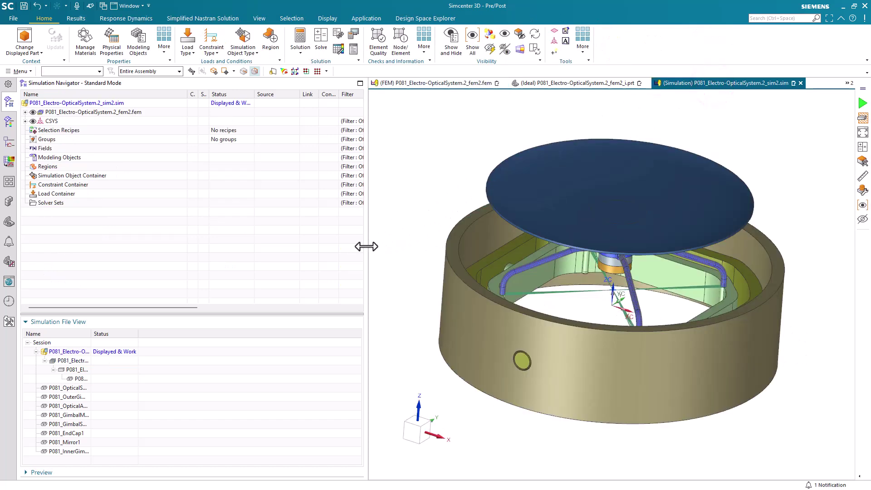
left_click_drag(367, 246, 208, 237)
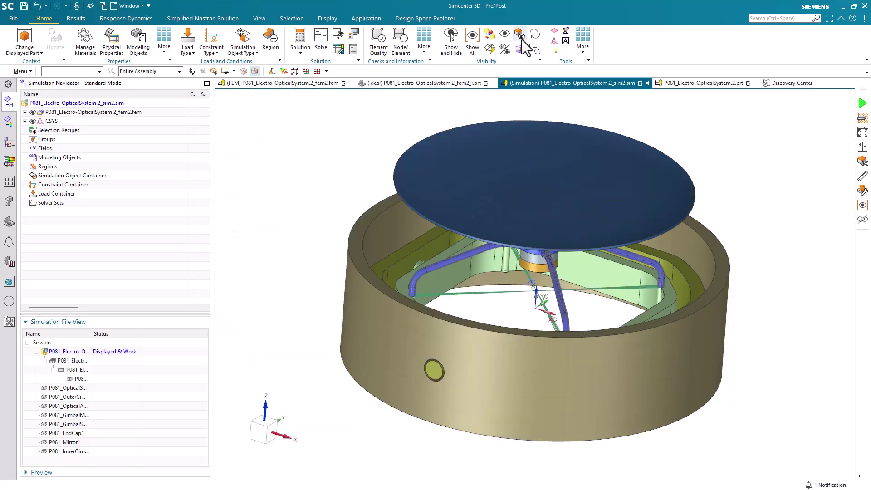
Hide the Simplified Nastran Solution command set and display it again.
right_click(565, 17)
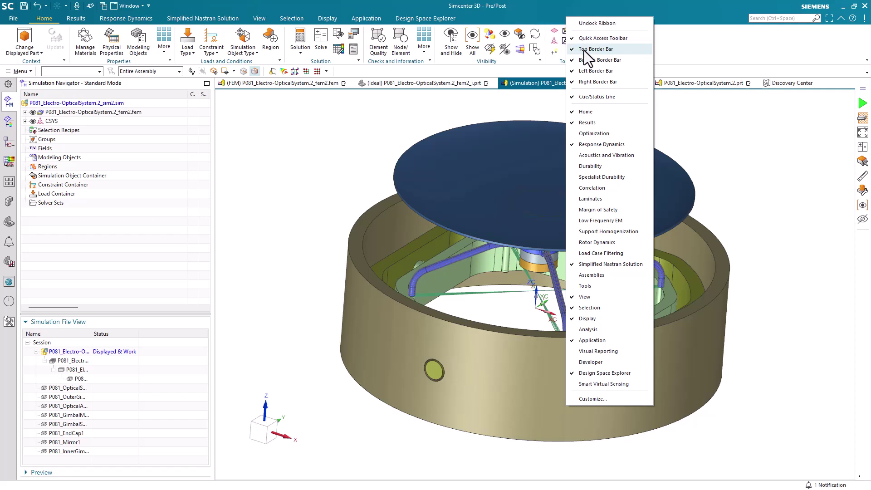
left_click(594, 264)
right_click(615, 15)
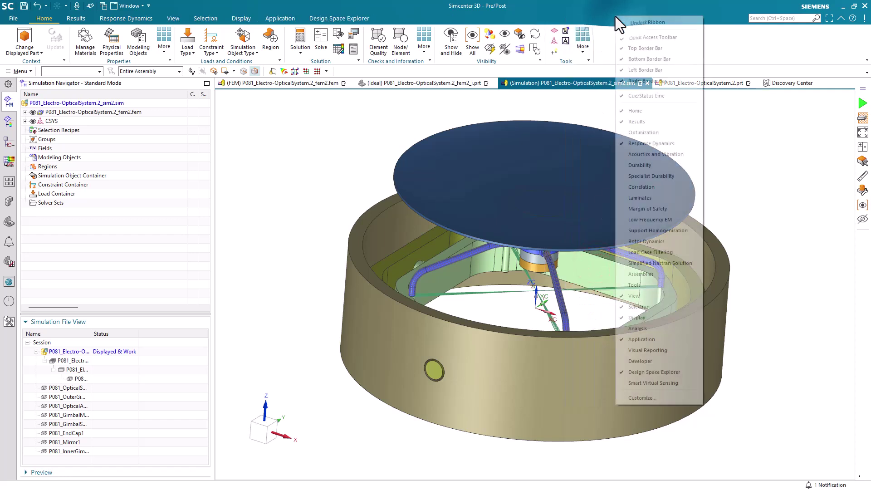
left_click(646, 265)
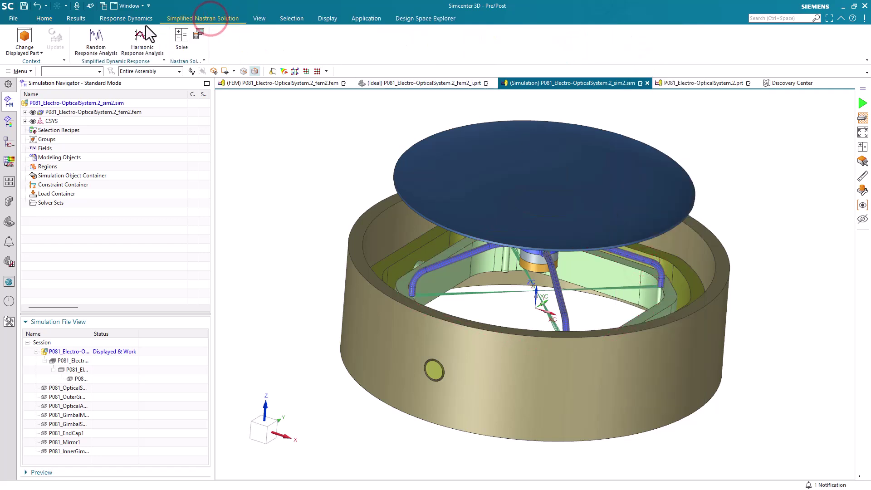
Start a structural modal random solution and create its Lanczos data with a 2000 Hz upper frequency limit and the desired mode count cleared.
left_click(92, 46)
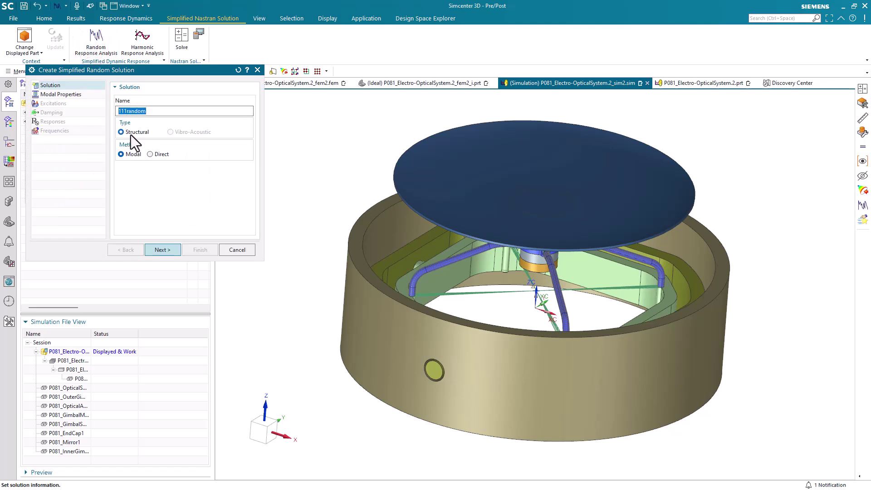
left_click(159, 248)
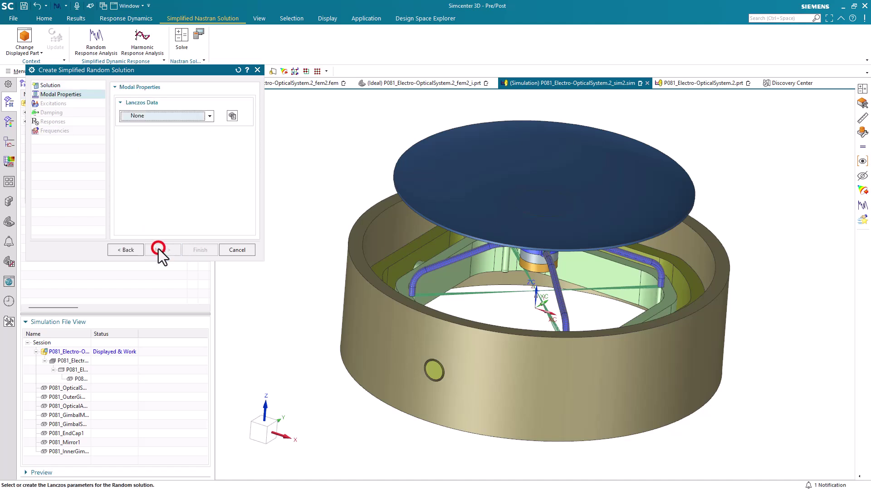
left_click(232, 116)
left_click(37, 177)
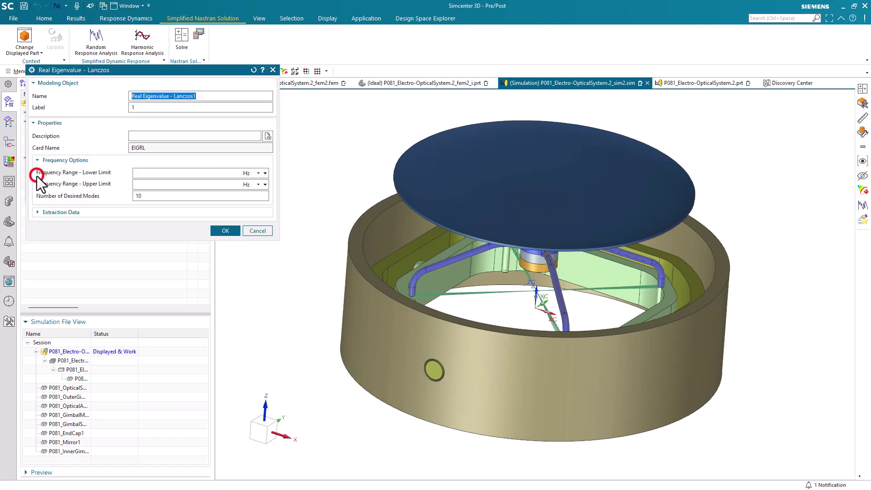
double_click(145, 195)
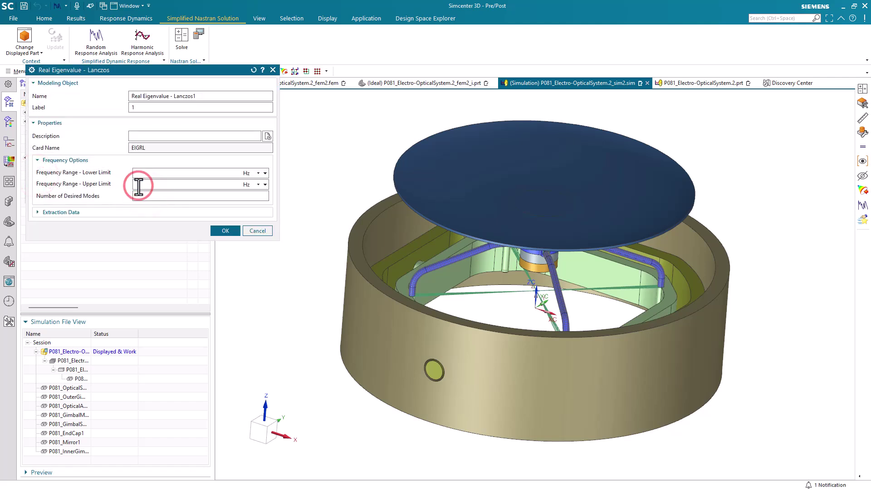
type("2000")
left_click(224, 230)
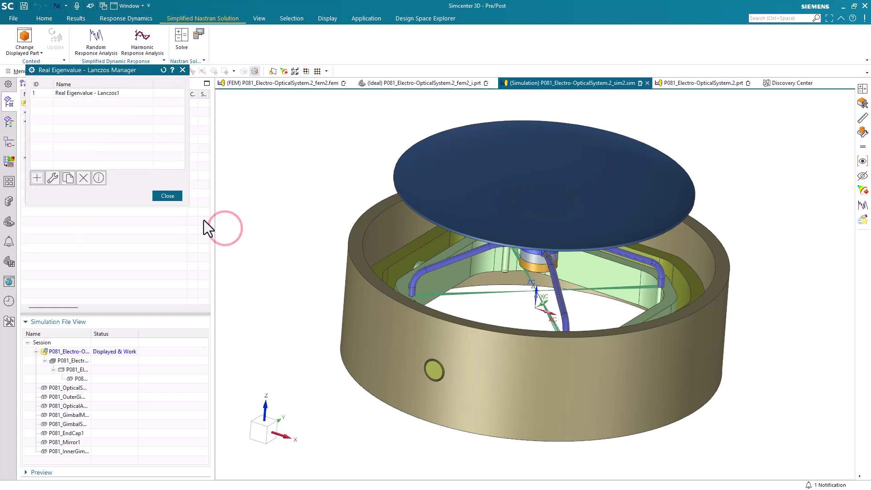
left_click(166, 197)
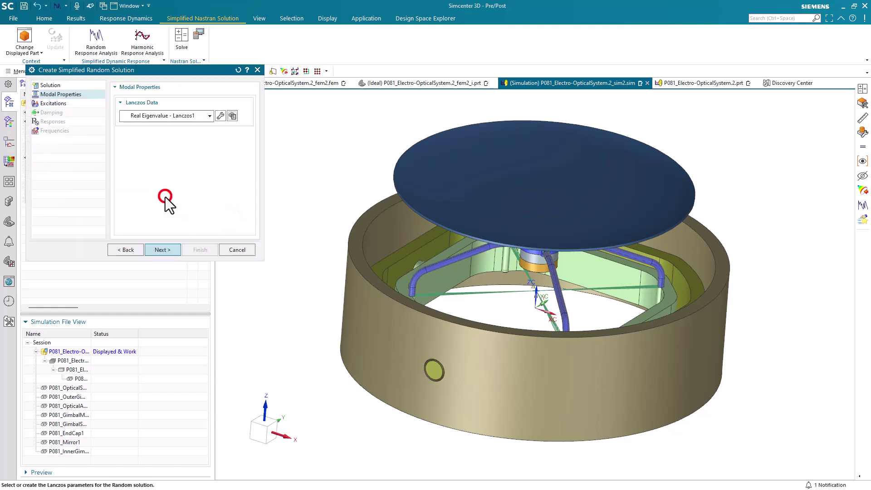
Advance the random solution setup to its excitation definition and enlarge the dialog to show all options.
left_click(163, 250)
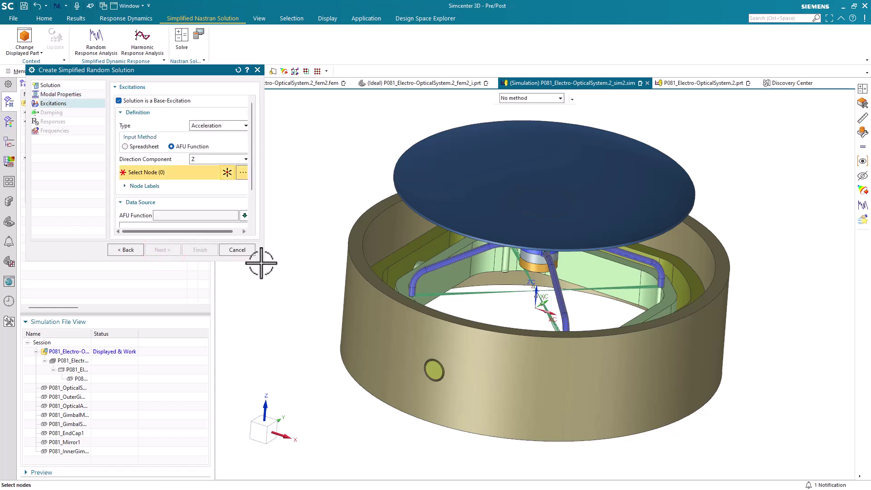
left_click_drag(262, 260, 323, 324)
left_click_drag(144, 69, 168, 82)
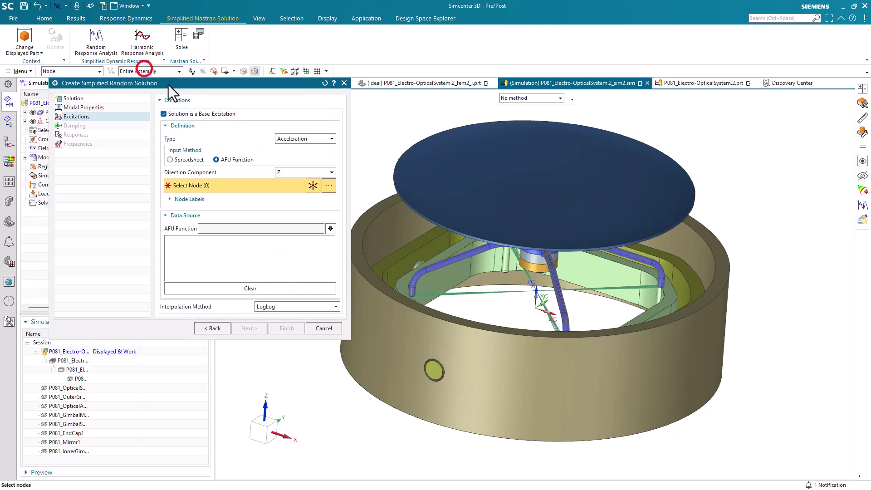
Make layer 11 the work layer and hide layer 1 so only the meshed legs and their connections are displayed.
left_click(22, 71)
mouse_move(34, 127)
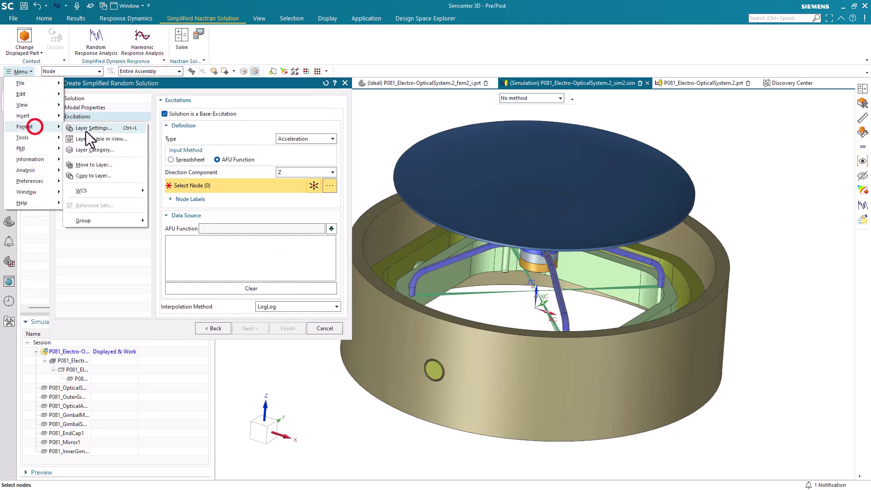
left_click(88, 130)
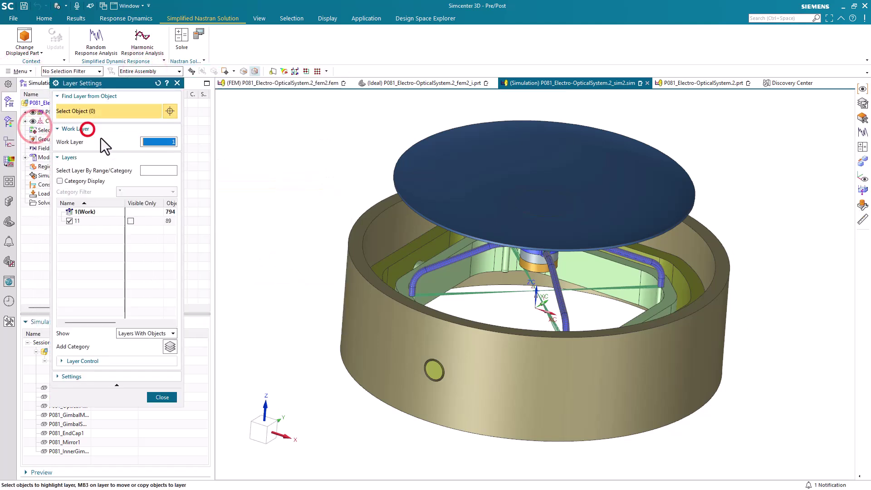
right_click(74, 223)
left_click(81, 226)
left_click(69, 212)
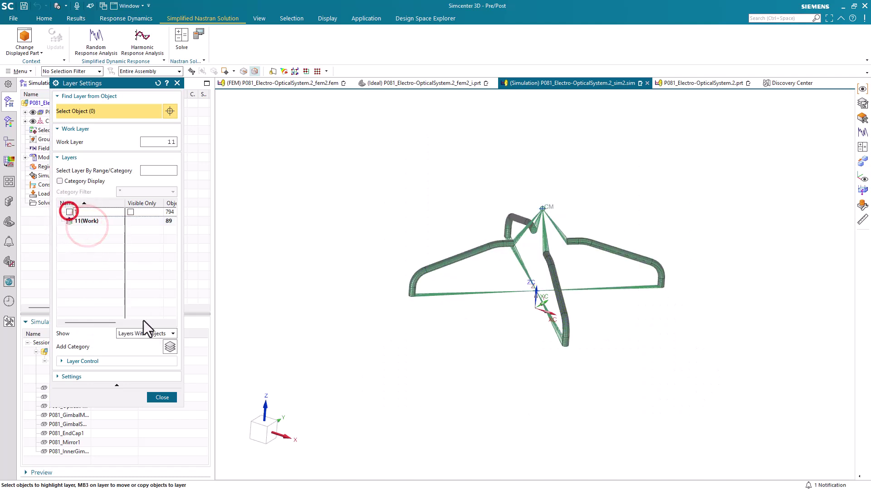
left_click(162, 398)
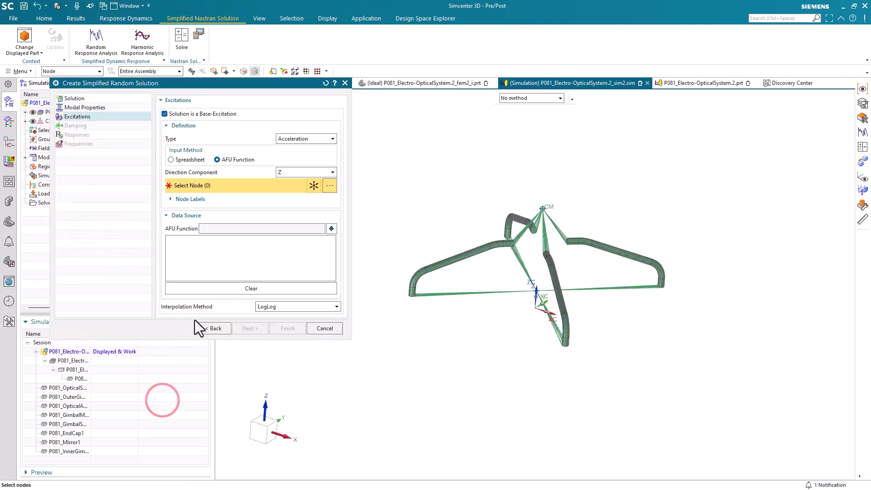
Set the base acceleration direction to X and select the central node of the lower RBE2 connection as the excitation node.
scroll(461, 265, "up", 4)
scroll(516, 302, "up", 1)
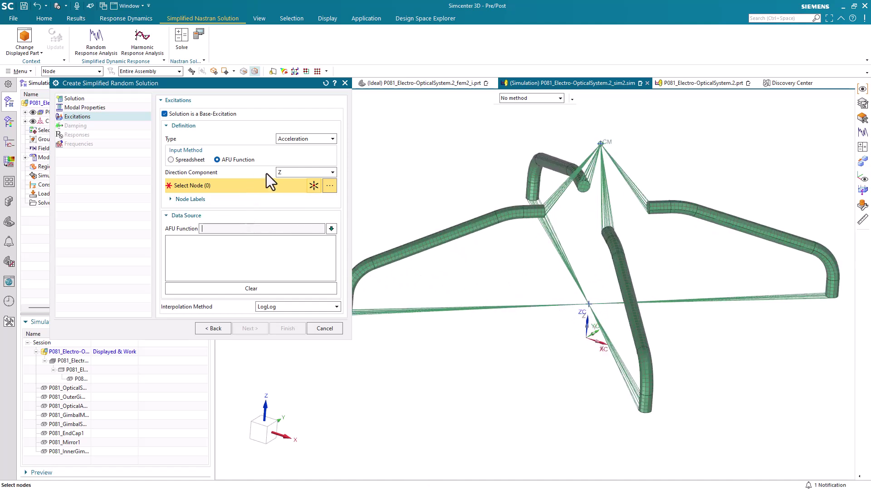
left_click(316, 171)
left_click(309, 181)
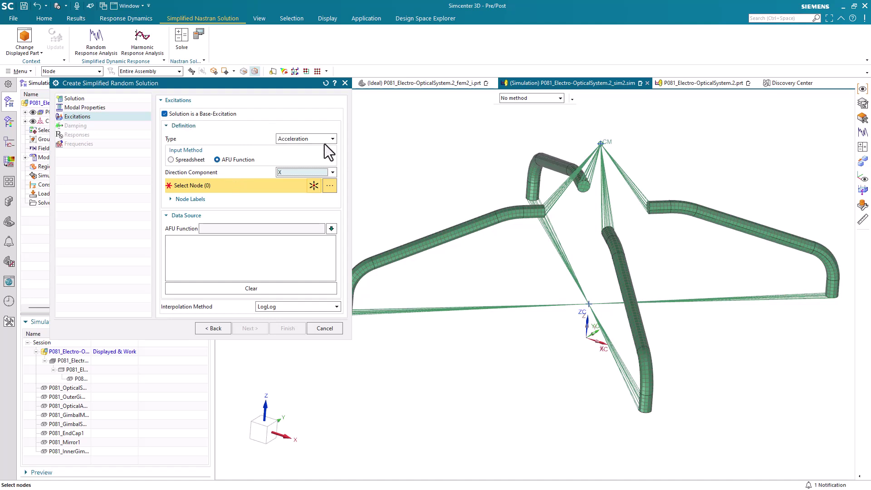
left_click(588, 305)
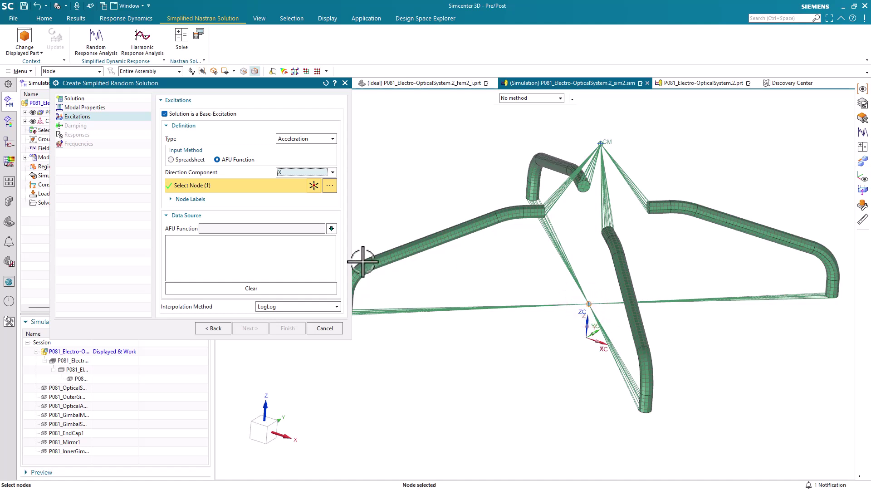
Create a new power spectral density AFU table function for the excitation and name its record psd.5g.
left_click(331, 228)
left_click(346, 239)
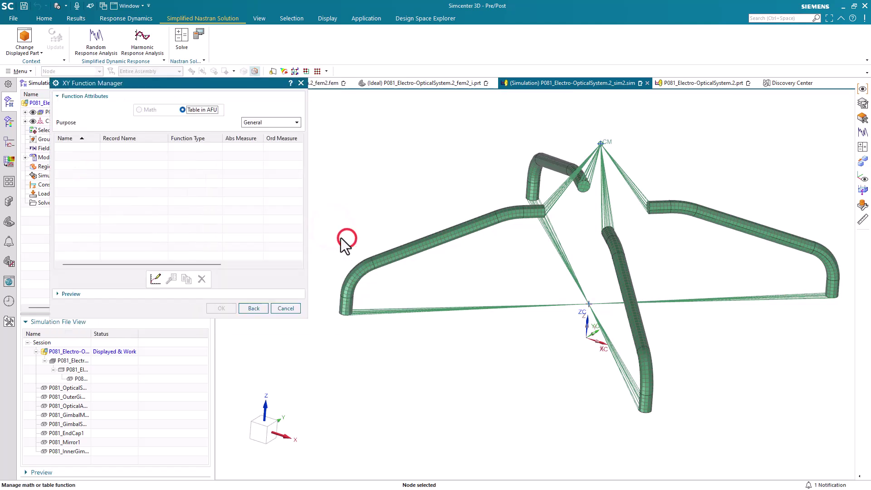
left_click(155, 277)
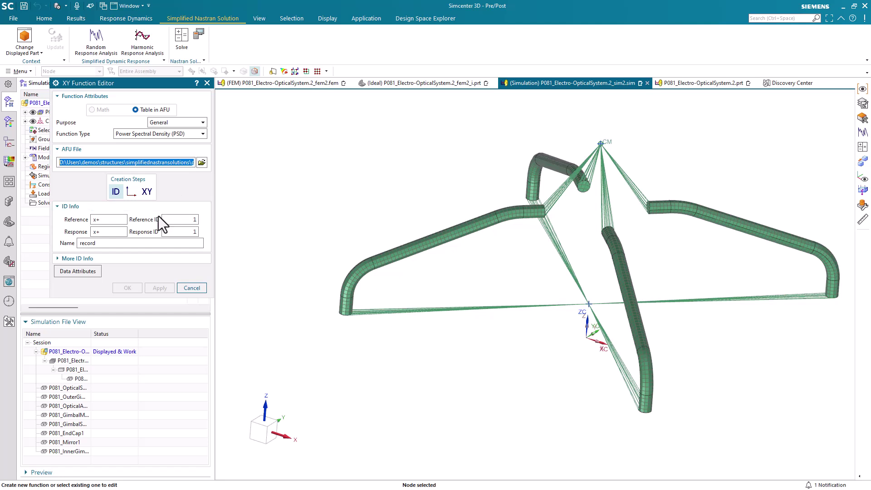
left_click(116, 242)
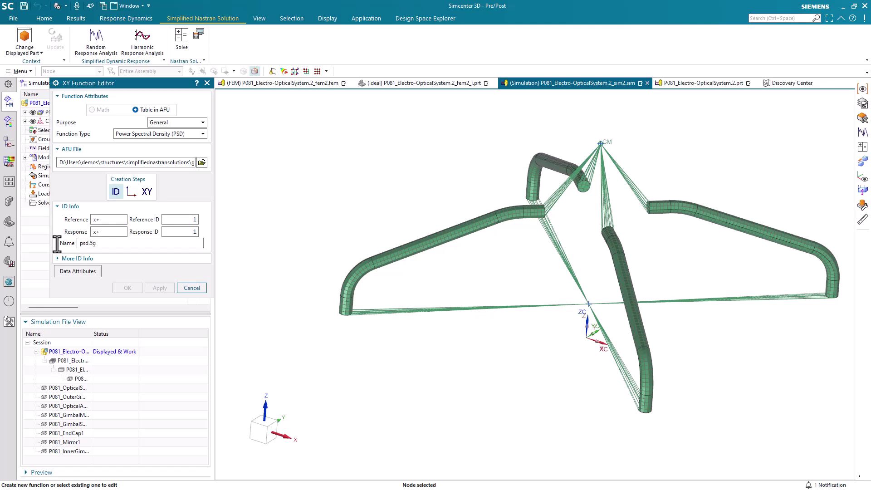
Define the function's axes with uneven abscissa spacing and g₀ as the acceleration numerator unit.
left_click(127, 192)
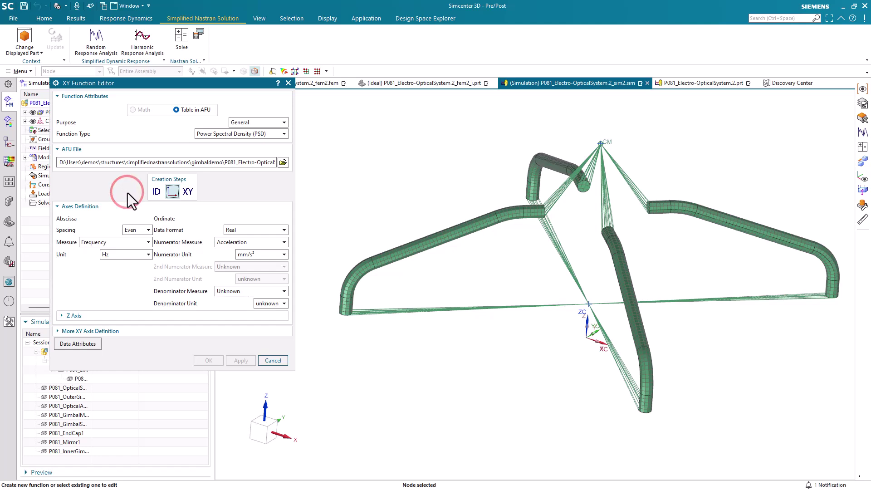
left_click(139, 229)
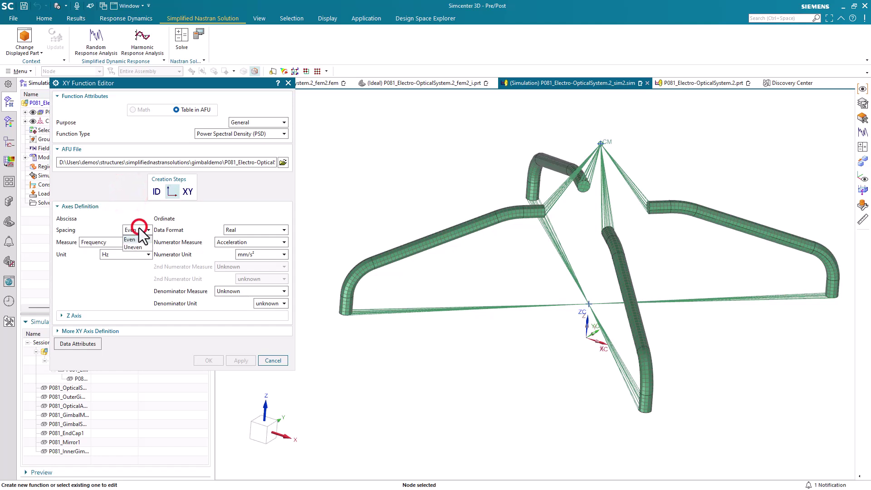
left_click(139, 247)
left_click(259, 254)
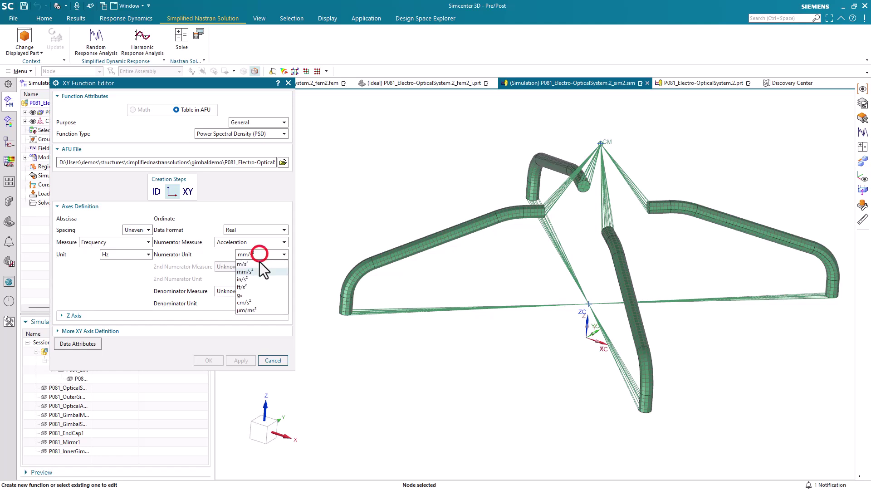
left_click(250, 295)
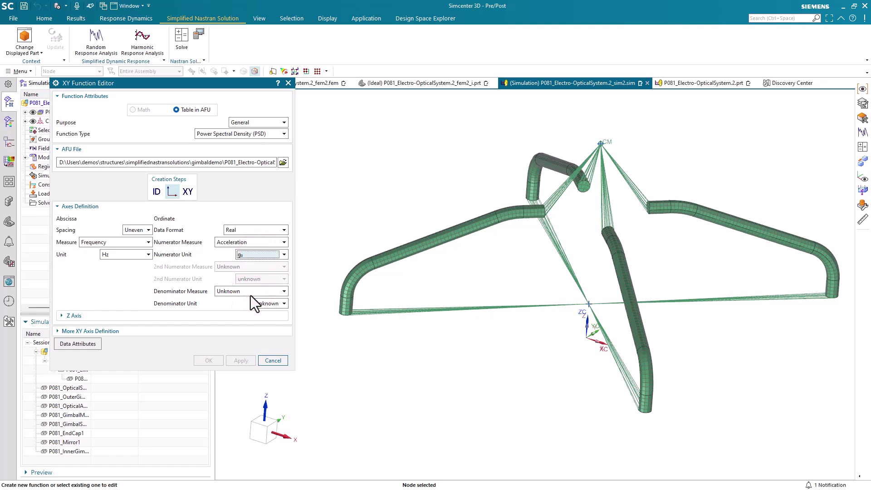
Copy the four frequency and g pairs (1/0.18, 20/0.5, 500/0.5, 2000/0.32) from the gimbal workbook into the function's Excel worksheet, starting at A2.
left_click(186, 191)
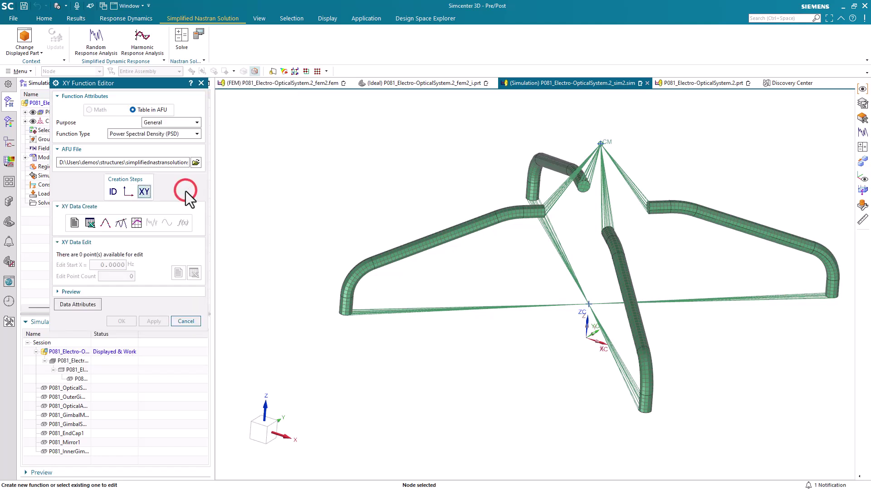
left_click(90, 222)
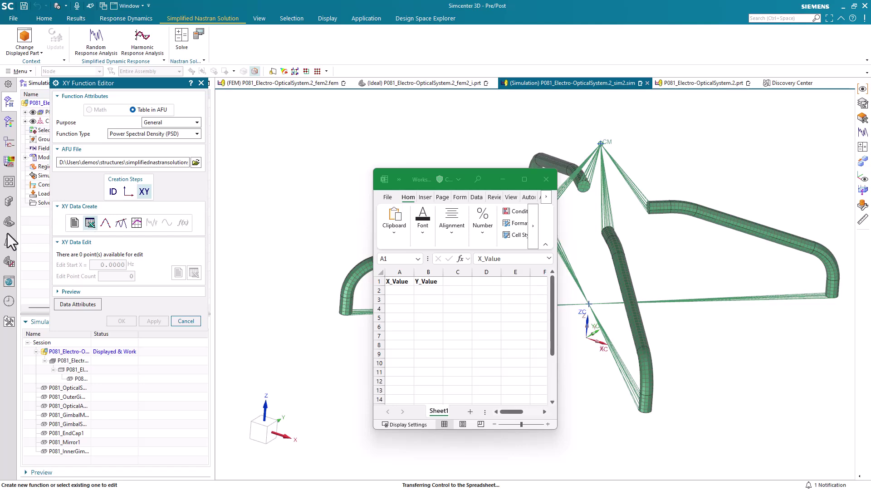
left_click_drag(152, 174, 253, 191)
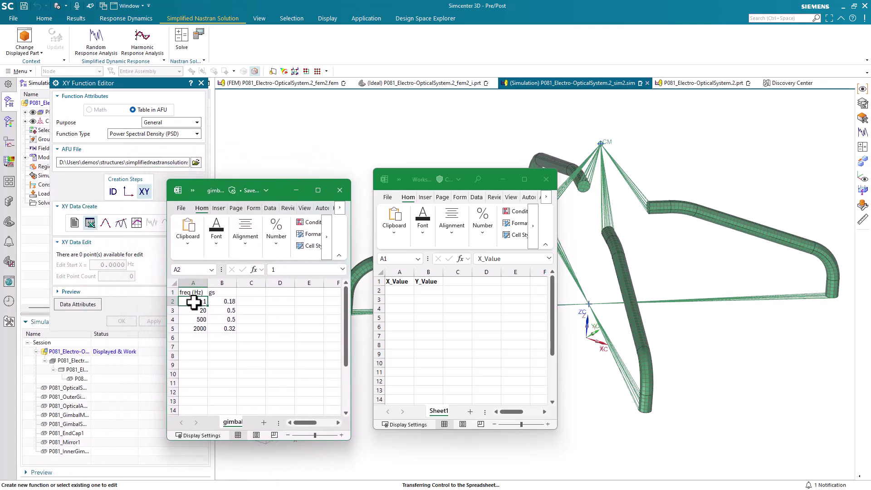
left_click_drag(194, 301, 223, 330)
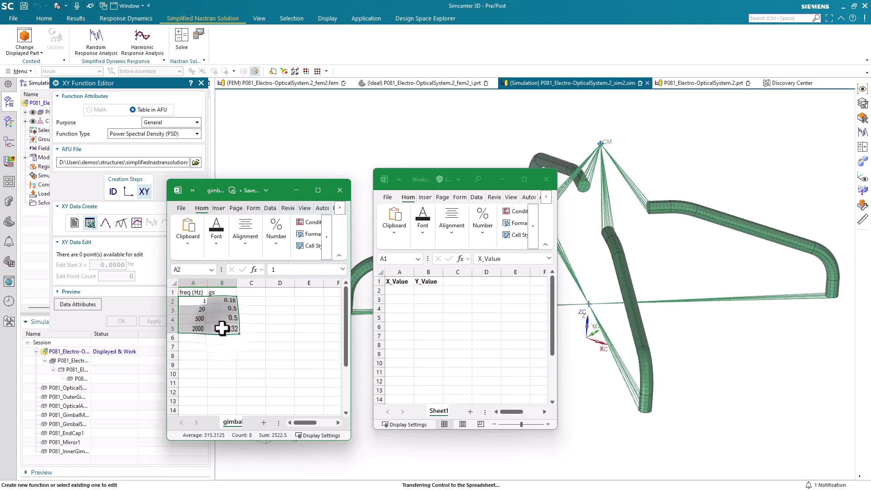
right_click(223, 328)
left_click(254, 81)
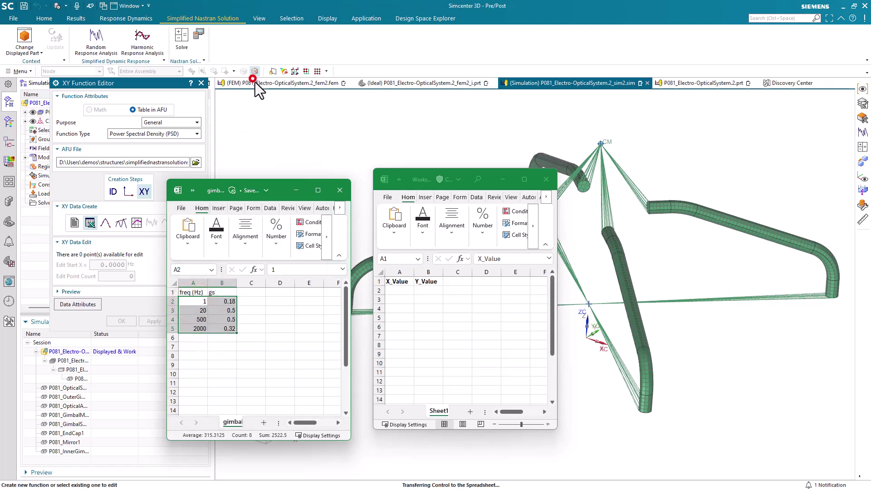
left_click(397, 293)
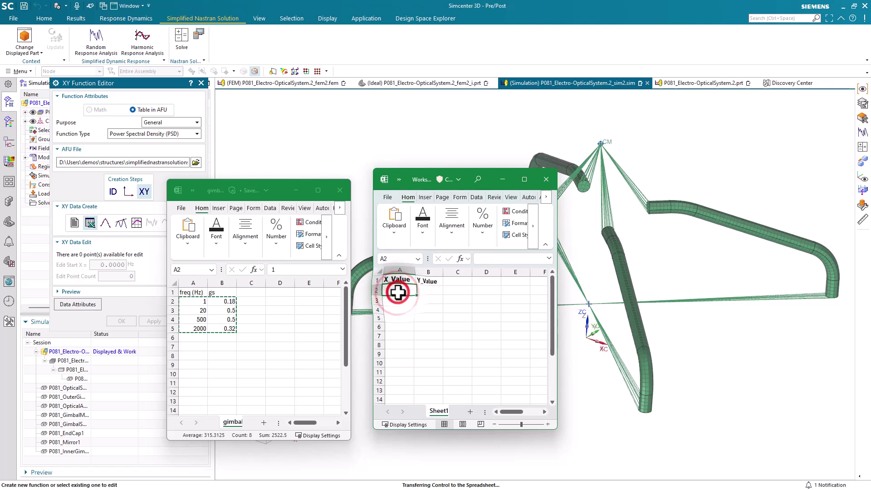
right_click(397, 292)
left_click(421, 71)
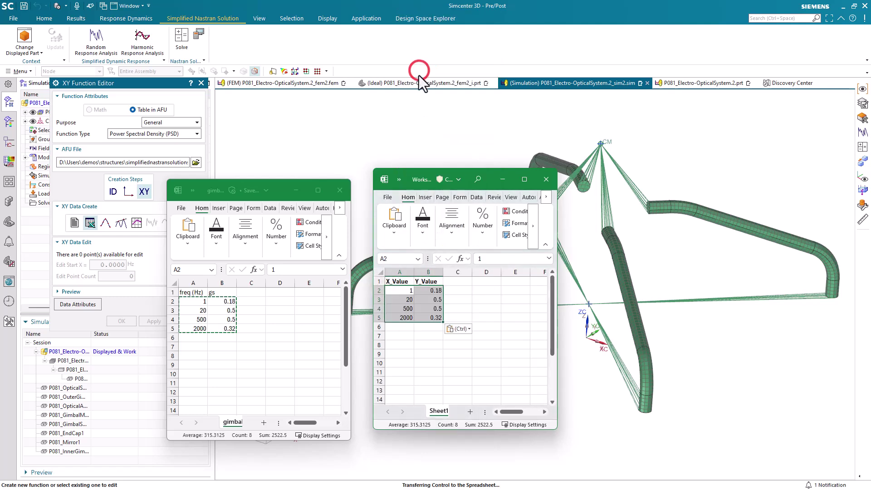
Update the table function from the worksheet, close both workbooks, and assign psd.5g as the X-direction excitation.
left_click(339, 190)
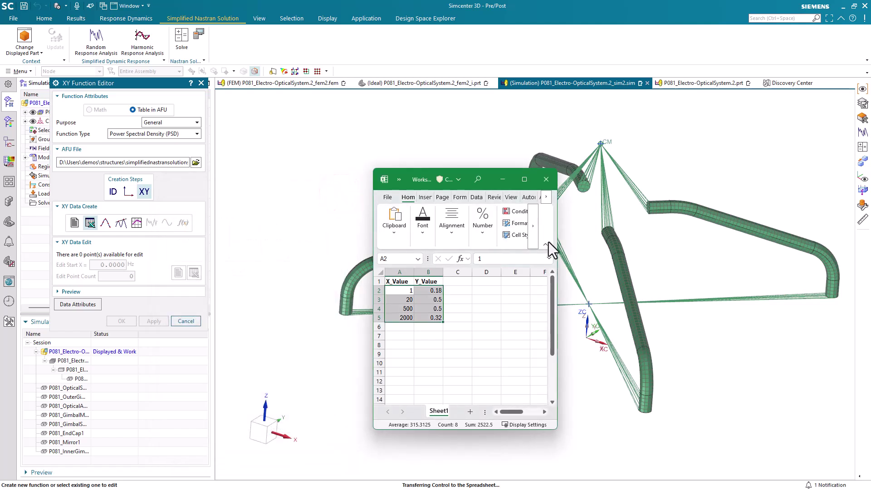
left_click_drag(556, 249, 794, 257)
left_click(644, 197)
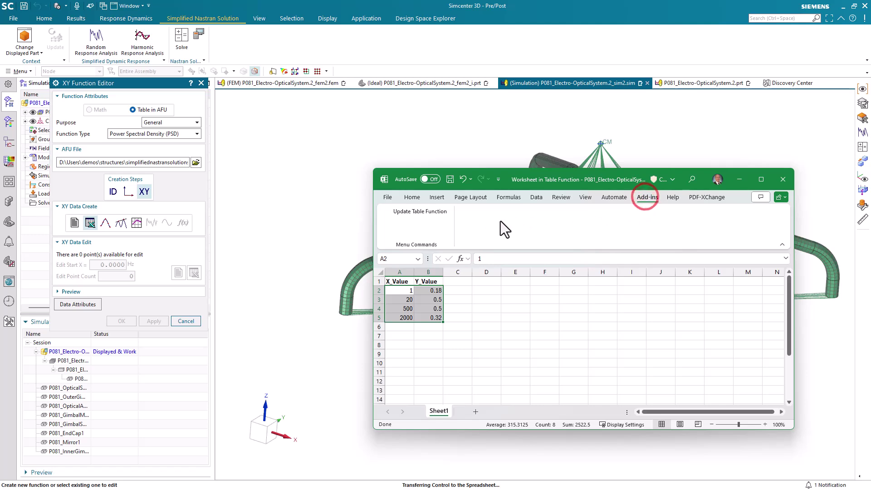
left_click(421, 210)
left_click(782, 178)
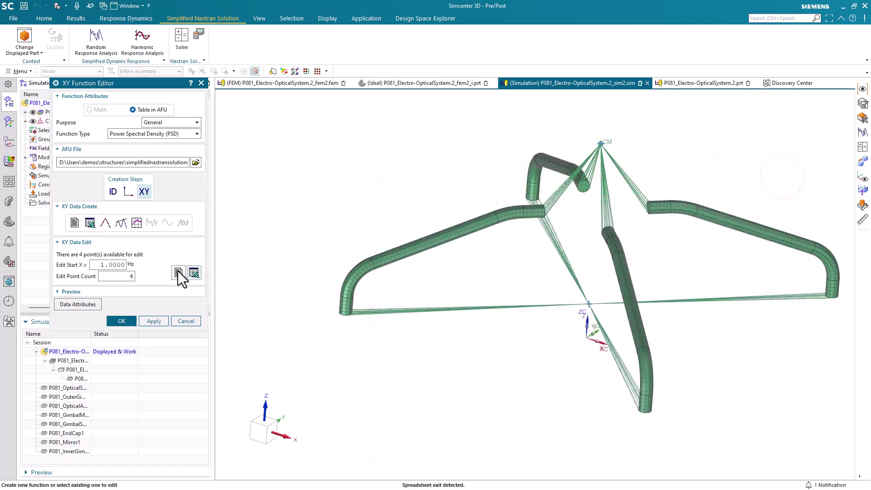
left_click(121, 320)
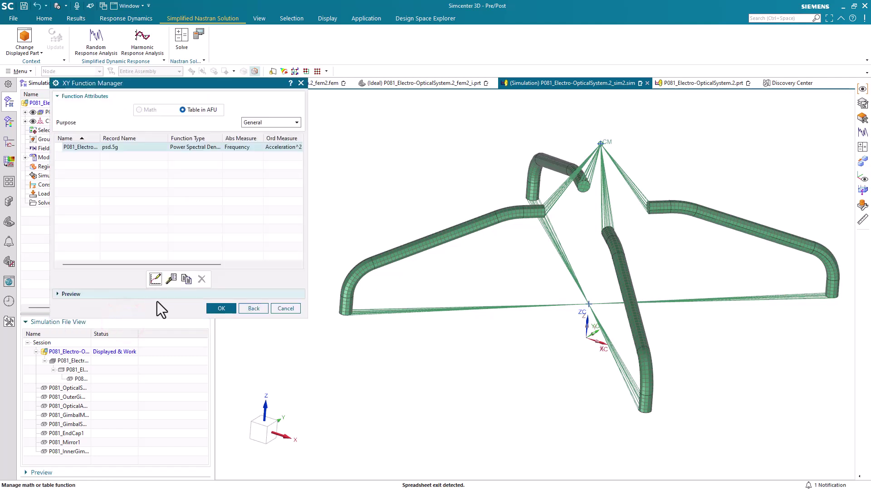
left_click(221, 309)
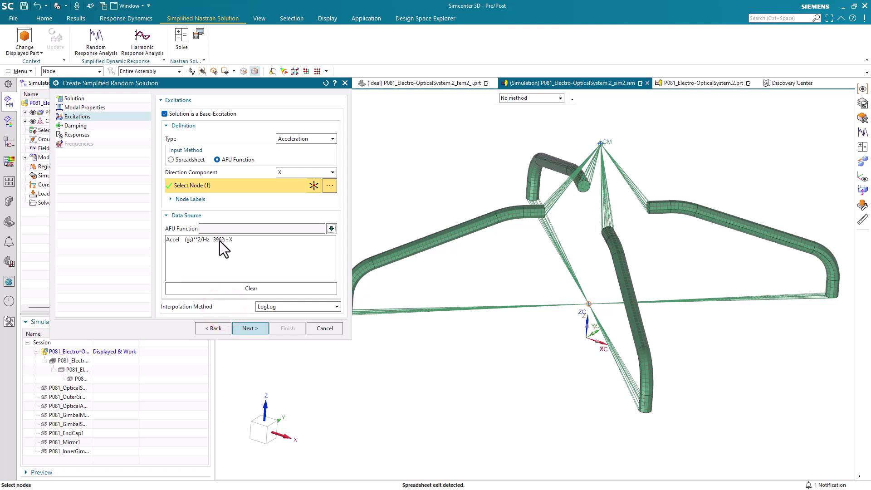
Add a Y-direction acceleration excitation at the same node using the psd.5g function.
left_click(308, 170)
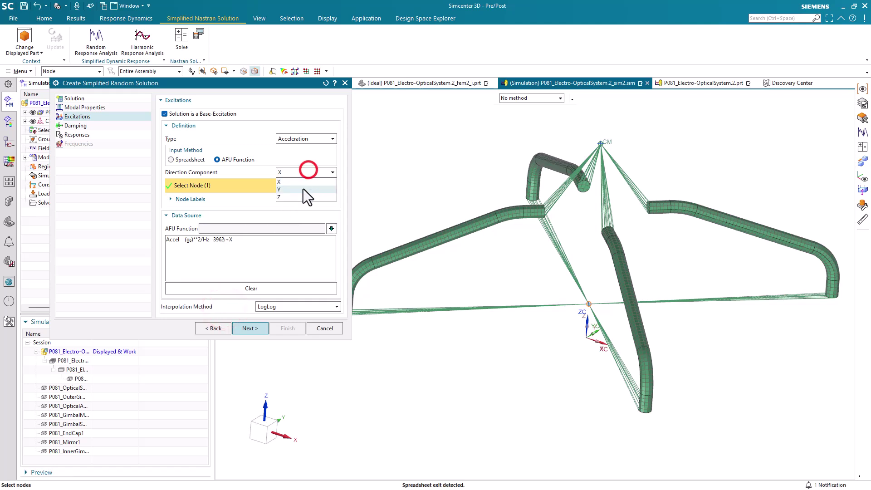
left_click(303, 190)
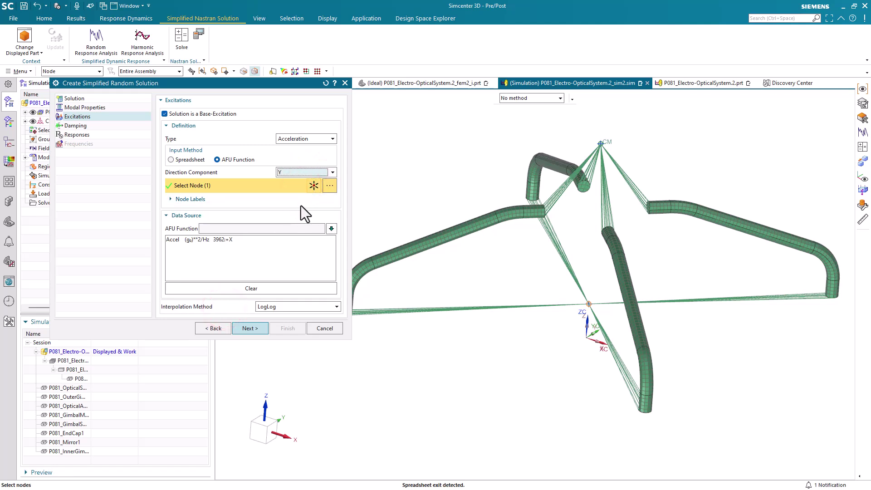
left_click(331, 228)
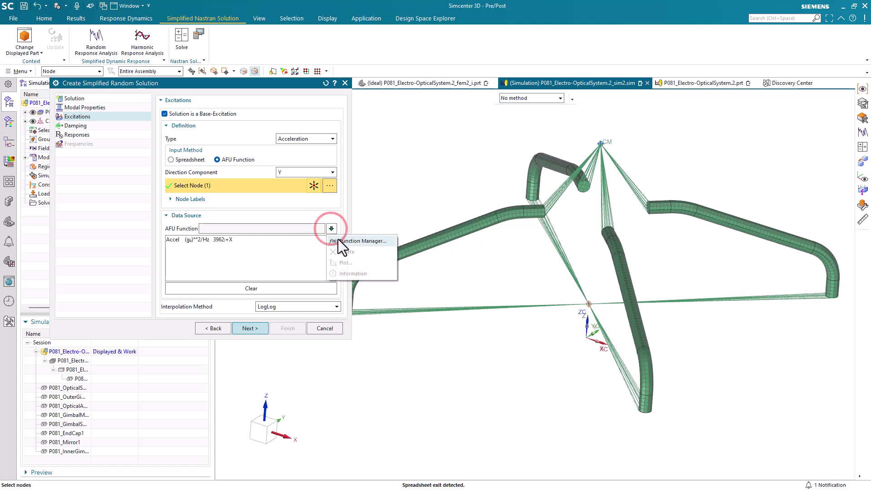
left_click(347, 240)
left_click(136, 149)
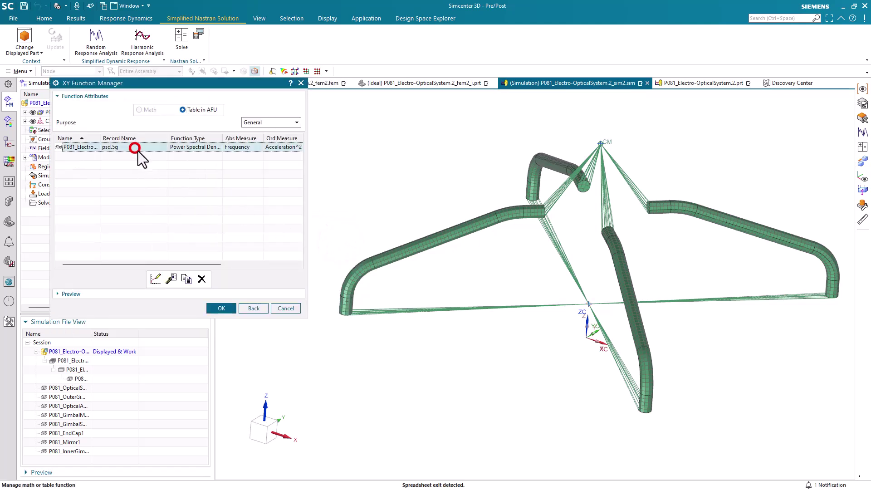
left_click(217, 307)
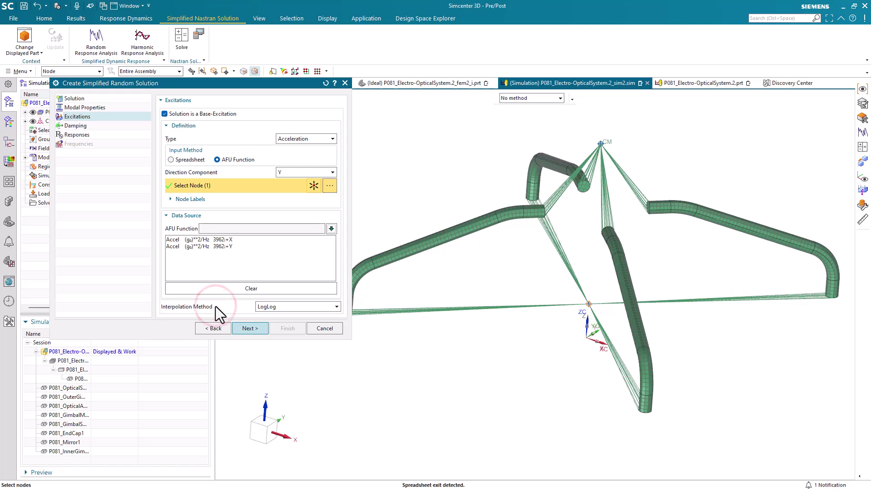
Add a Z-direction acceleration excitation at the same node using the psd.5g function.
left_click(298, 173)
left_click(292, 197)
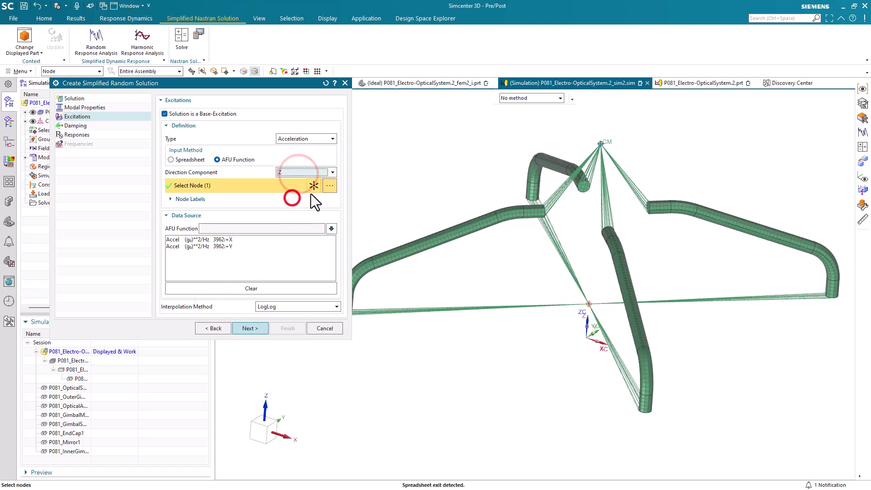
left_click(330, 228)
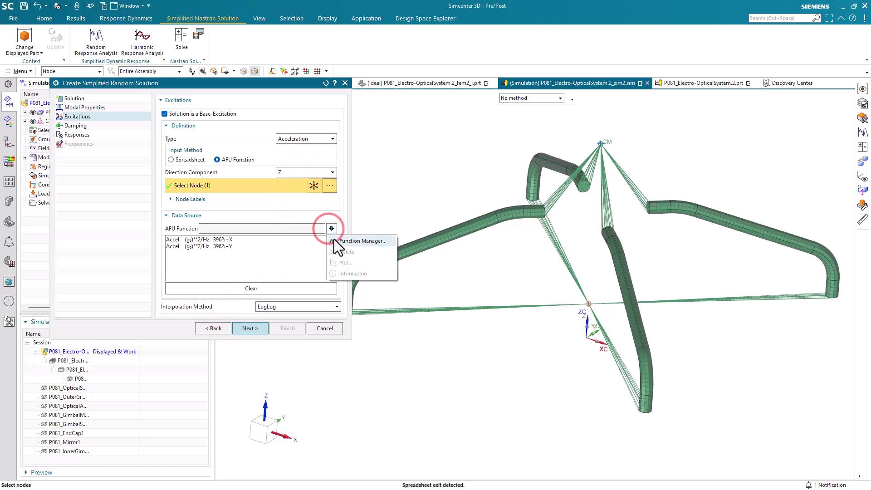
left_click(335, 239)
left_click(162, 150)
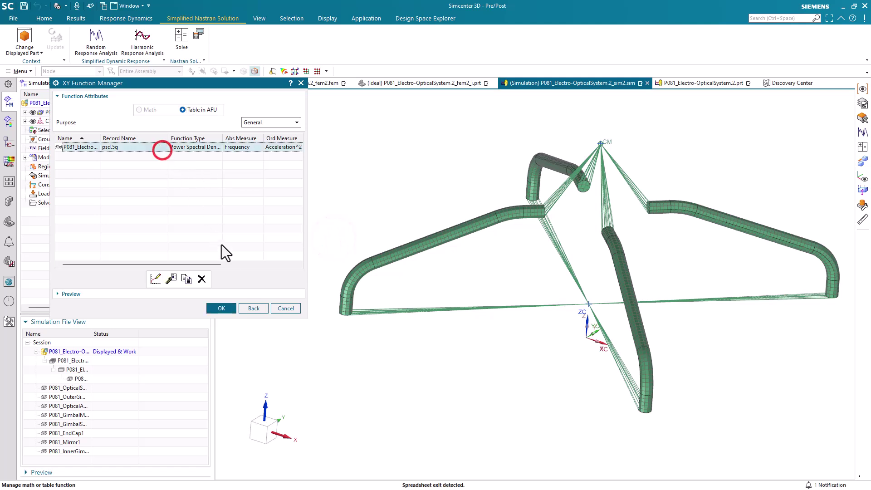
left_click(222, 307)
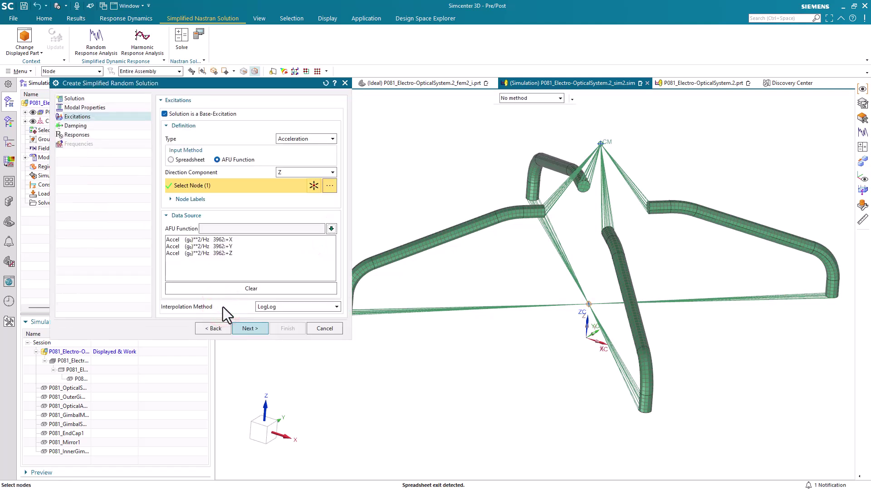
Accept the default damping and define a new structural output request with only stress output enabled, checking its preview.
left_click(240, 328)
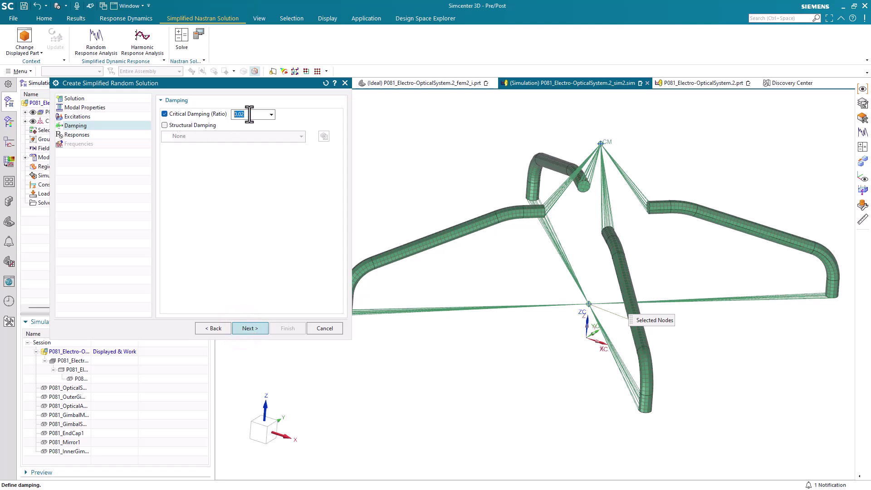
left_click(249, 327)
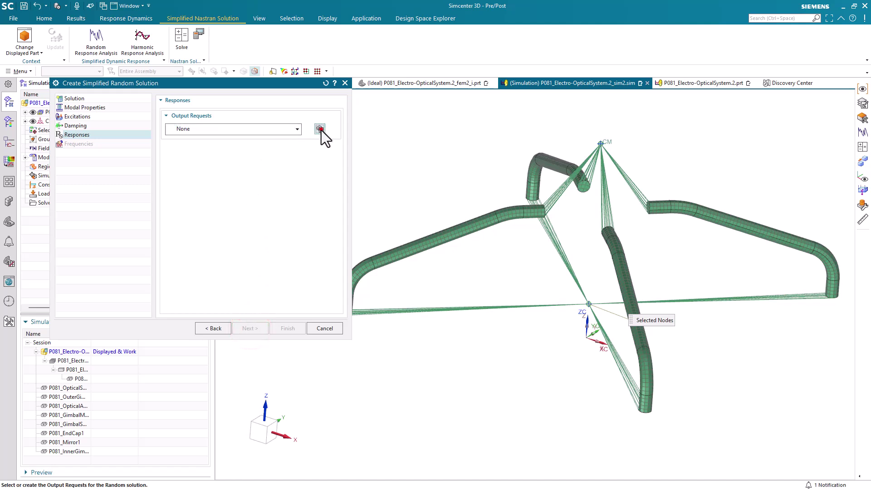
left_click(320, 129)
left_click(63, 193)
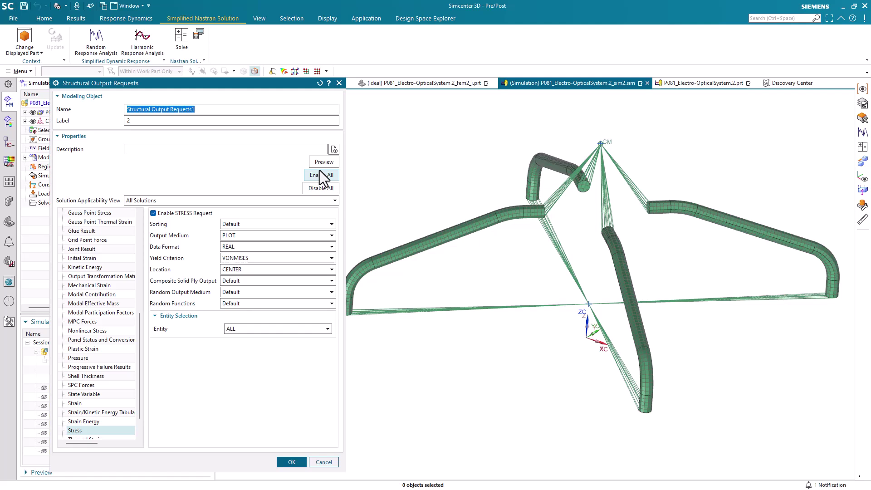
left_click(321, 188)
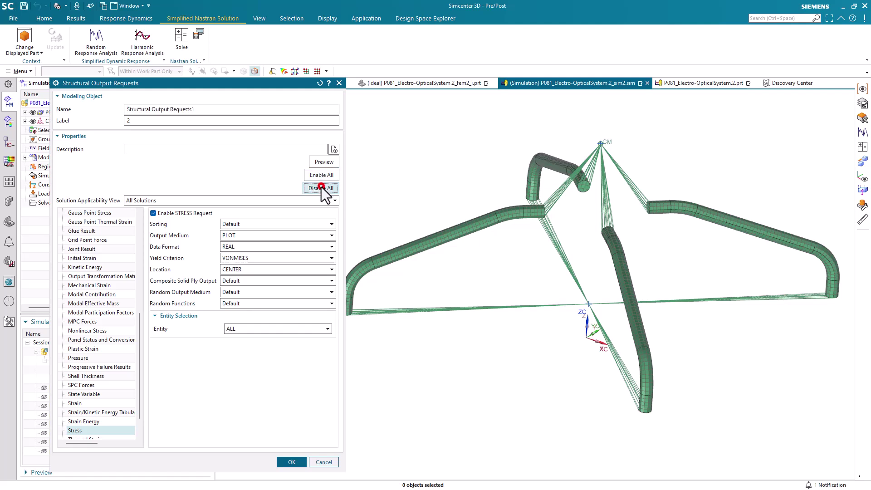
left_click(170, 214)
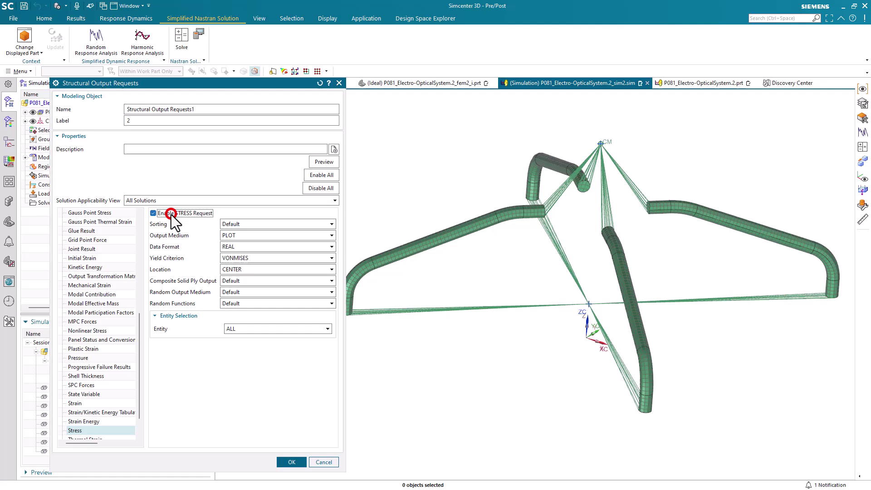
left_click(324, 163)
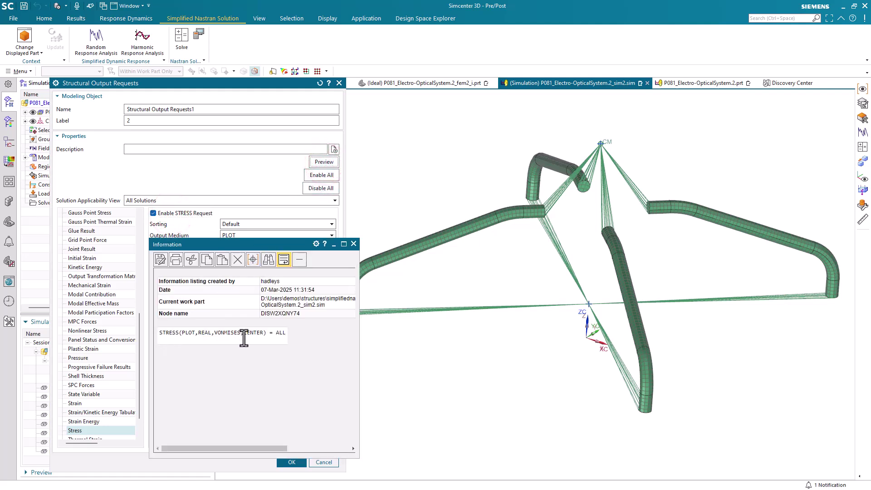
left_click(354, 244)
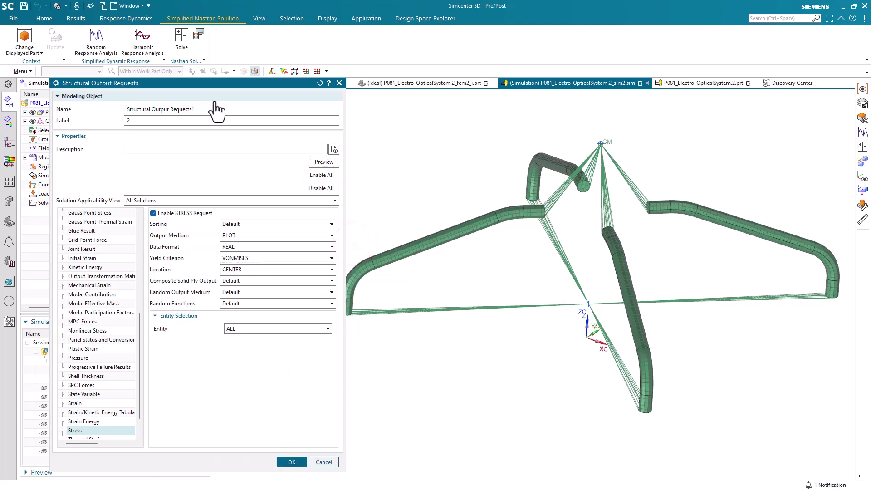
Name the output request stress and finish creating the random solution with the default frequency settings.
left_click_drag(218, 109, 107, 108)
type("stress")
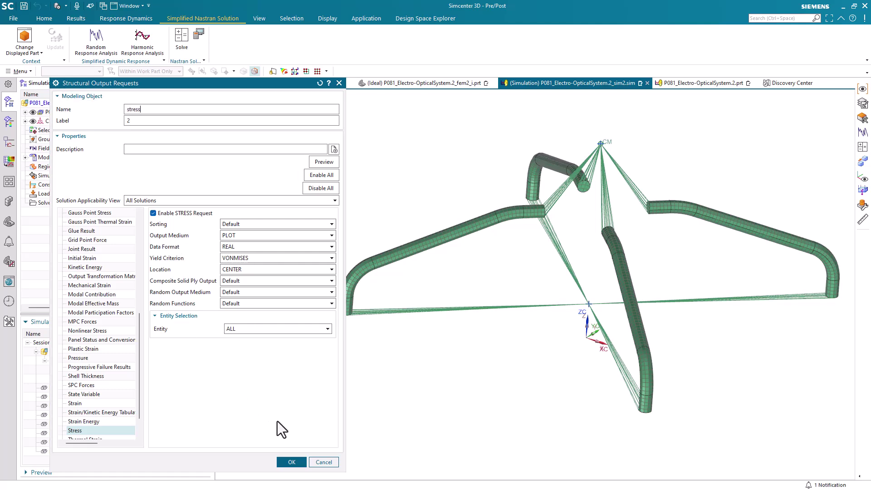
left_click(303, 462)
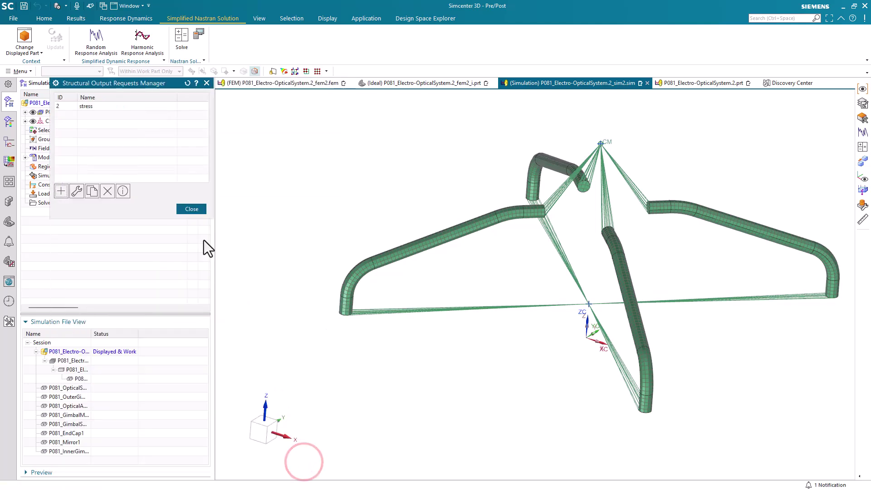
left_click(191, 209)
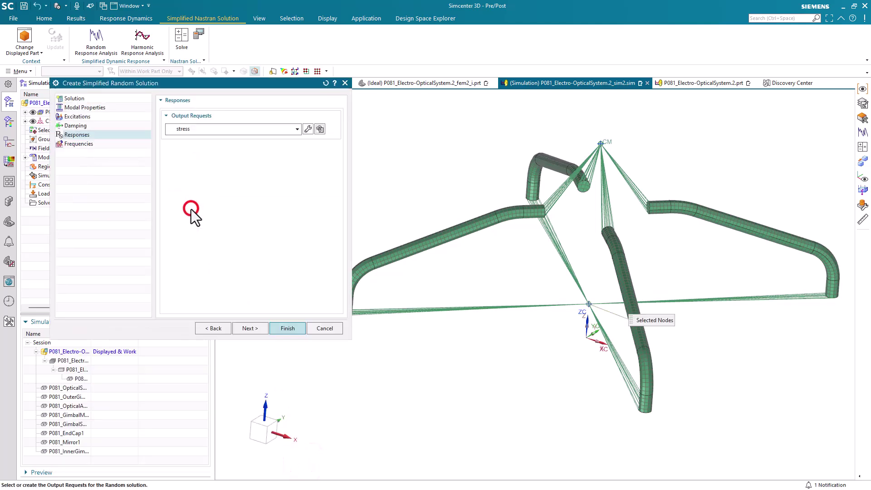
left_click(252, 328)
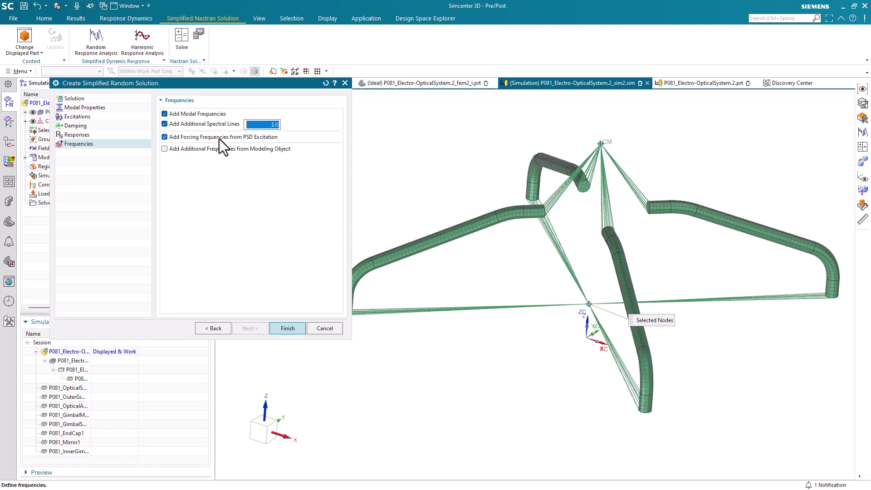
left_click(284, 328)
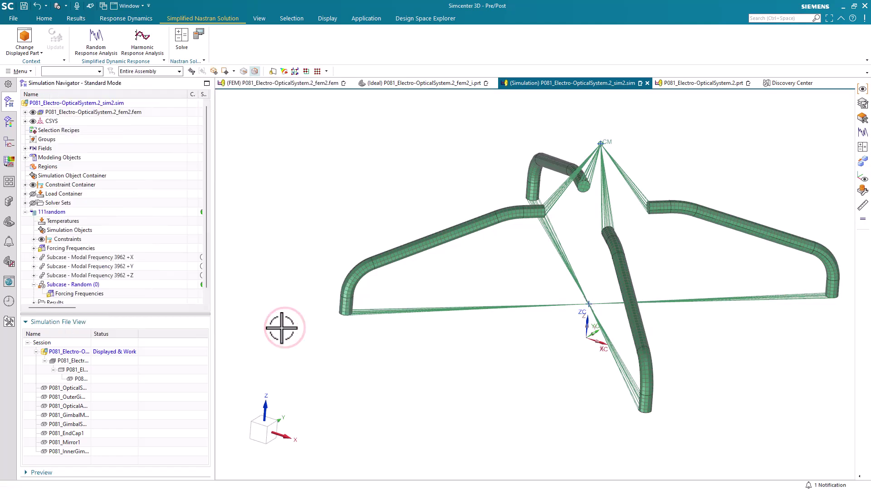
Edit the UserDefined(1) constraint of the 111random solution, replacing its node with the FEM point at node 3962's location.
left_click_drag(171, 314, 178, 346)
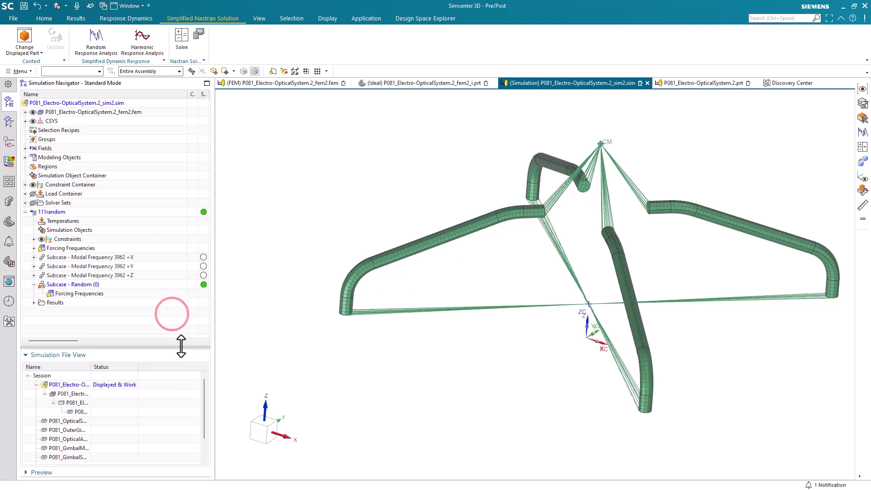
left_click(33, 239)
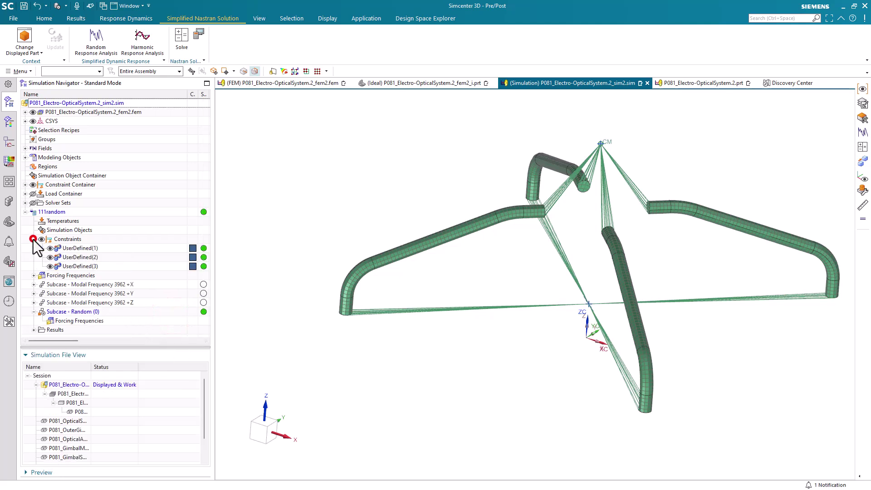
left_click(80, 248)
double_click(80, 248)
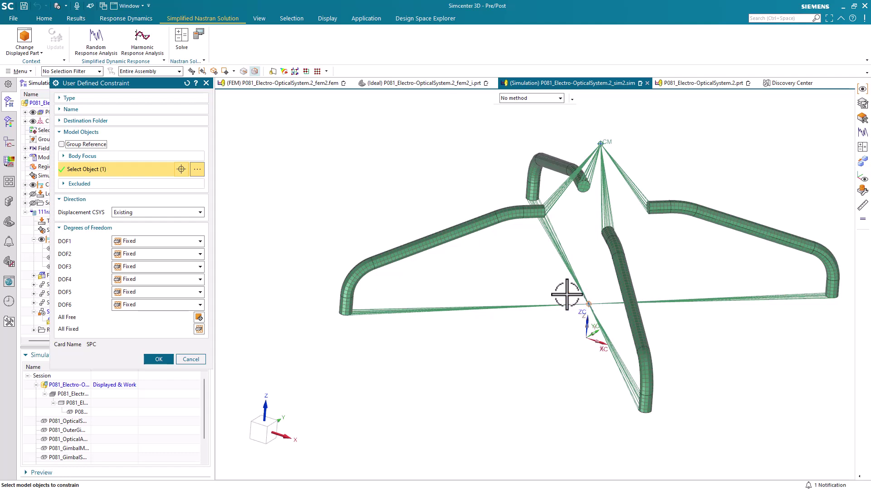
left_click(89, 71)
left_click(89, 72)
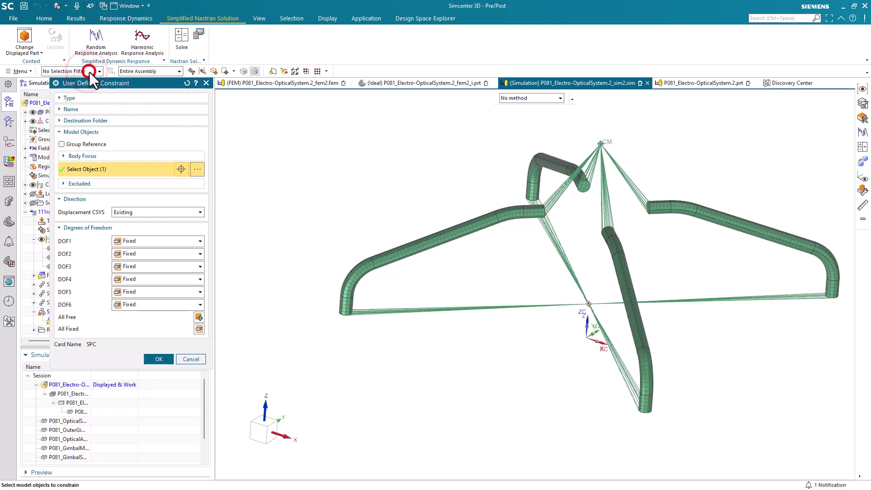
left_click(588, 305, "shift")
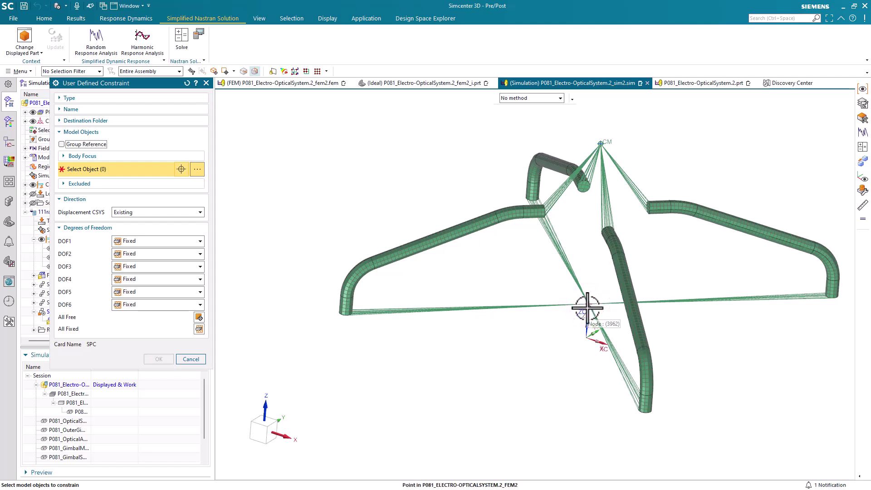
left_click(586, 308)
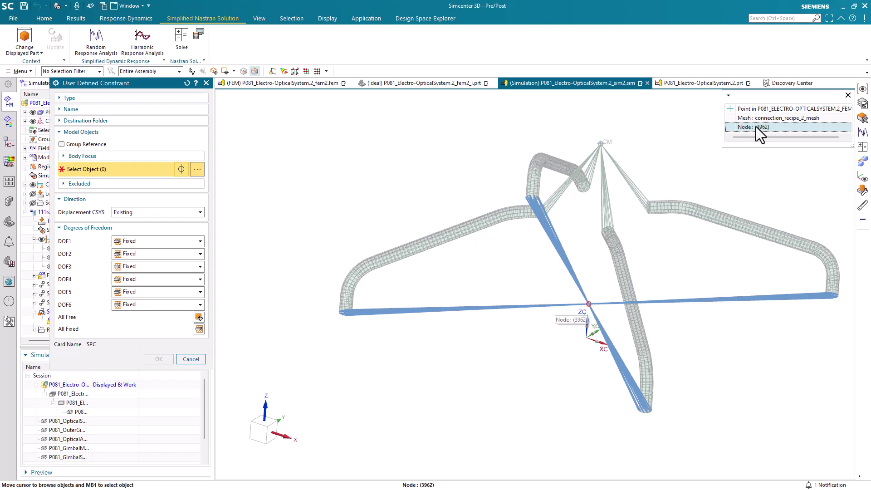
left_click(755, 109)
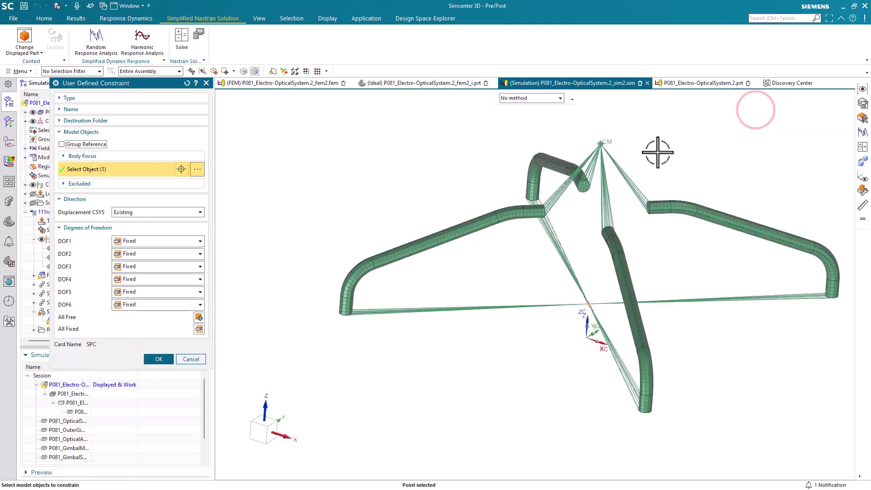
left_click(159, 358)
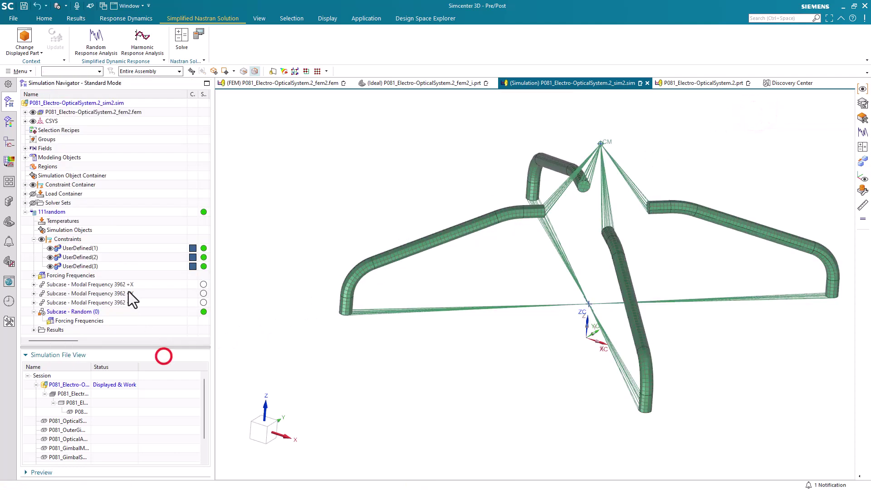
Replace the node in the UserDefined(2) constraint with the same FEM point.
double_click(89, 257)
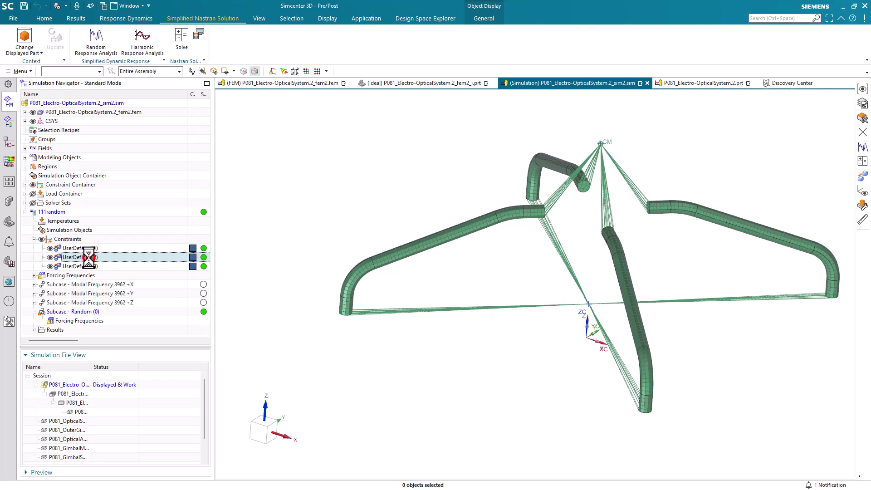
left_click(588, 303, "shift")
left_click(589, 303)
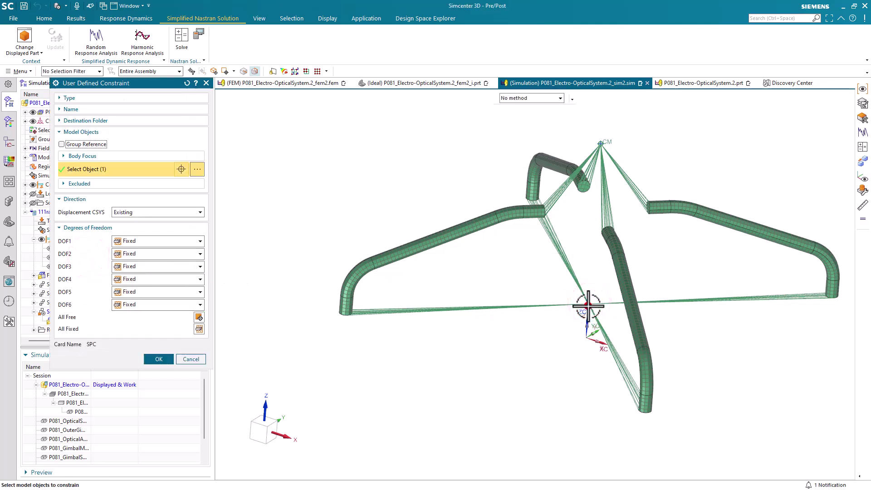
middle_click(556, 312)
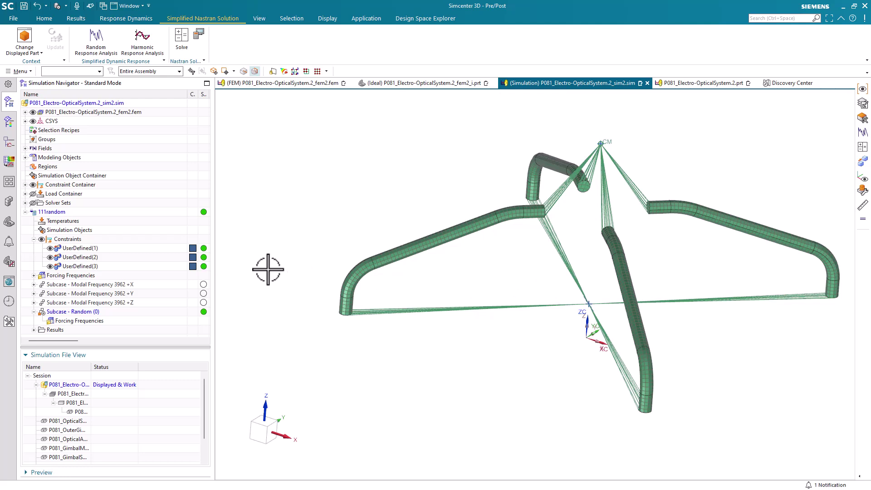
Reassign the UserDefined(3) constraint from its node to the FEM point at the base.
double_click(99, 266)
left_click(100, 267)
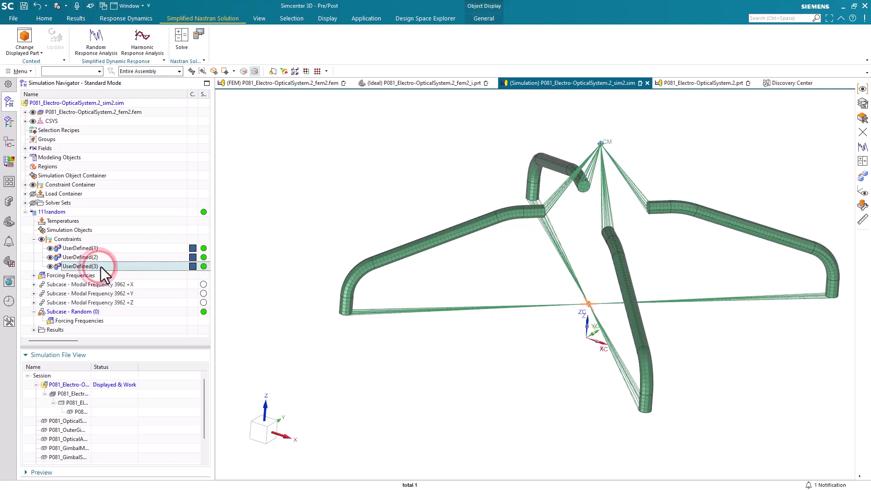
left_click(101, 266)
double_click(94, 268)
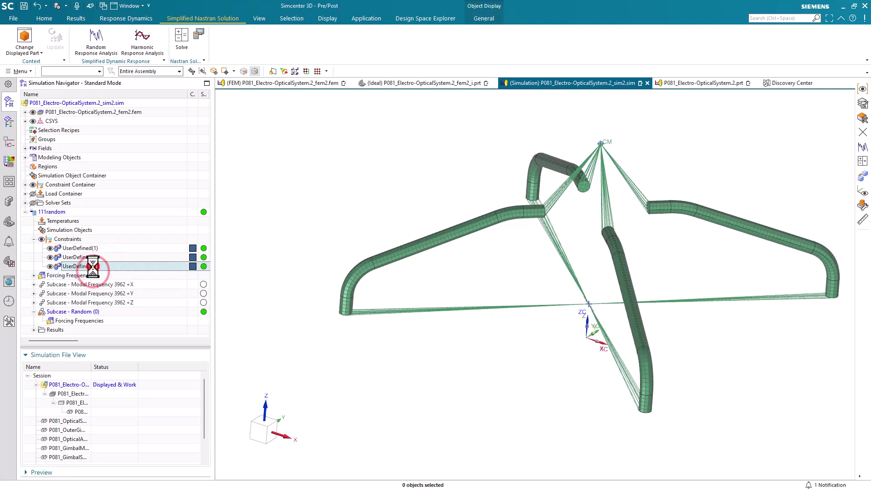
left_click(586, 304, "shift")
left_click(587, 304)
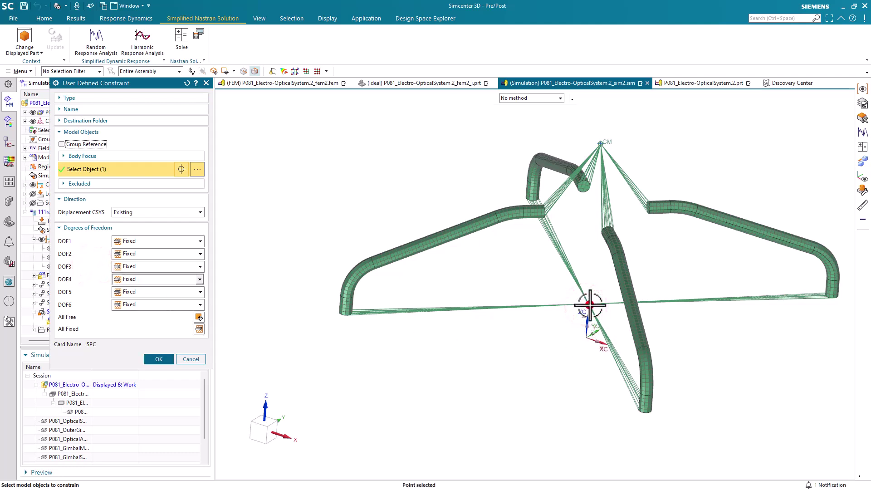
left_click(159, 359)
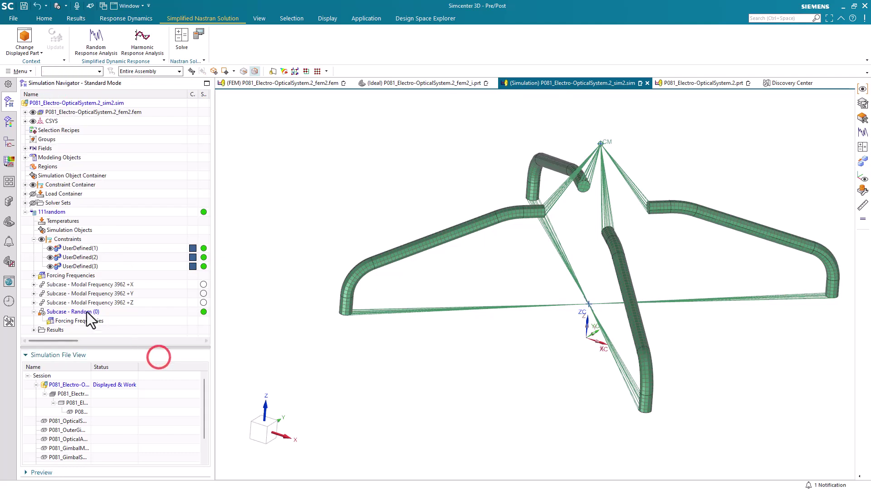
Reassign the enforced motion load of the Modal Frequency 3962 +X subcase from its node to the FEM point at the base.
left_click(34, 284)
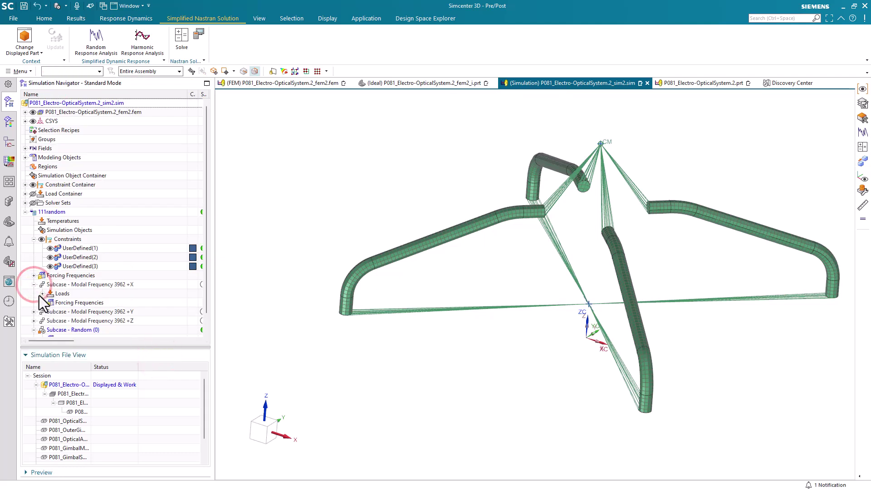
left_click(42, 293)
left_click(51, 302)
left_click(59, 312)
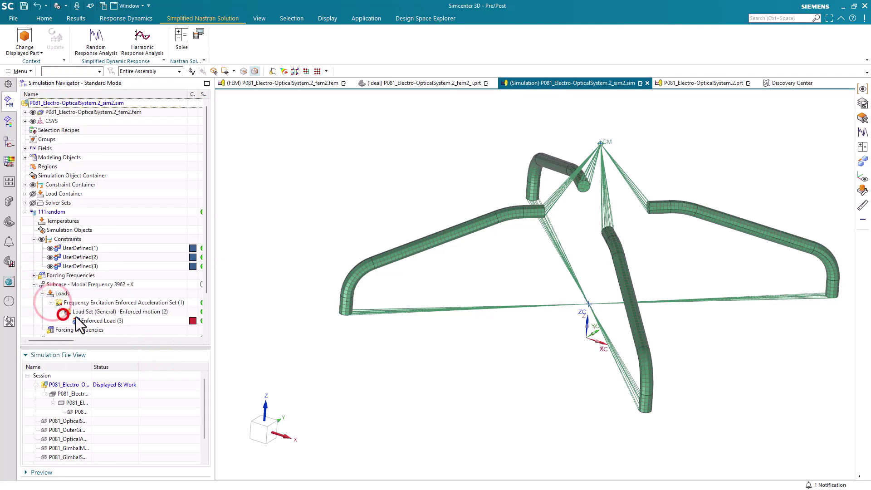
double_click(94, 321)
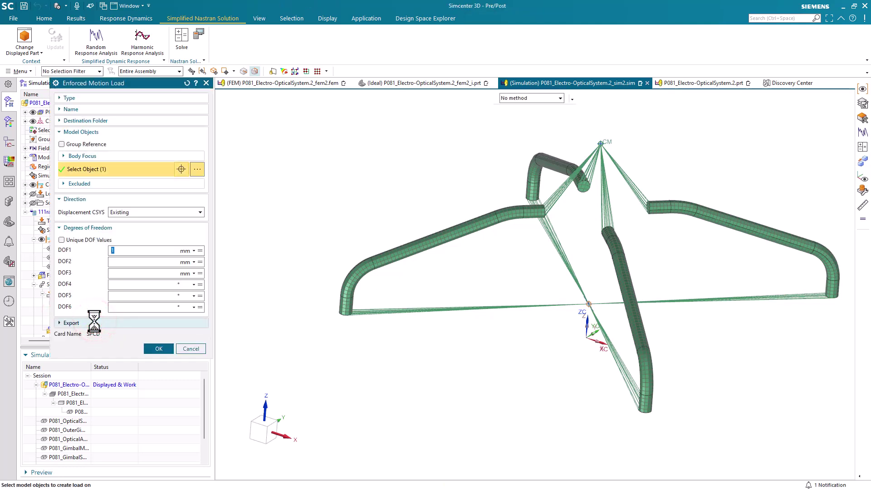
left_click(590, 305, "shift")
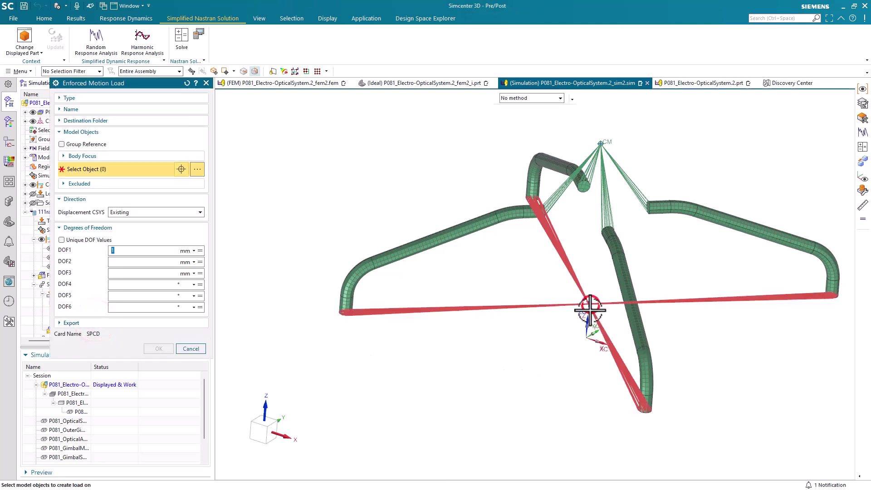
left_click(589, 305)
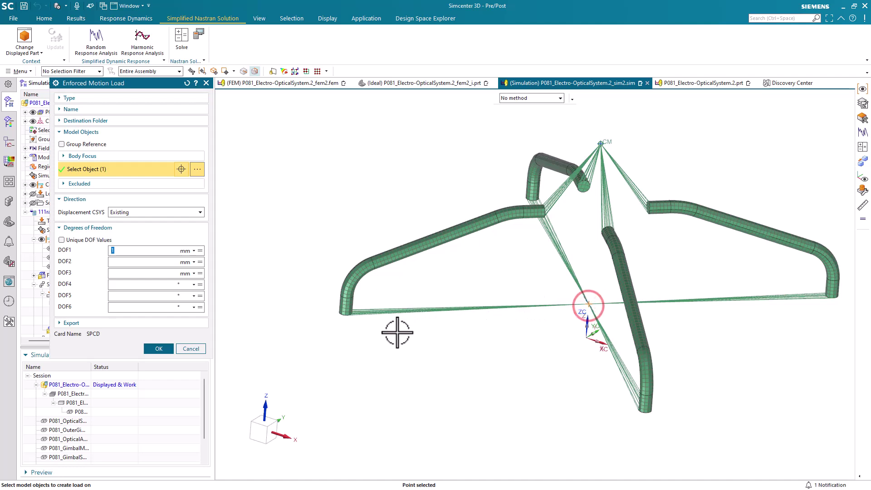
middle_click(350, 332)
Replace the node in the +Y subcase's Enforced Load (6) with the base FEM point.
scroll(75, 302, "down", 2)
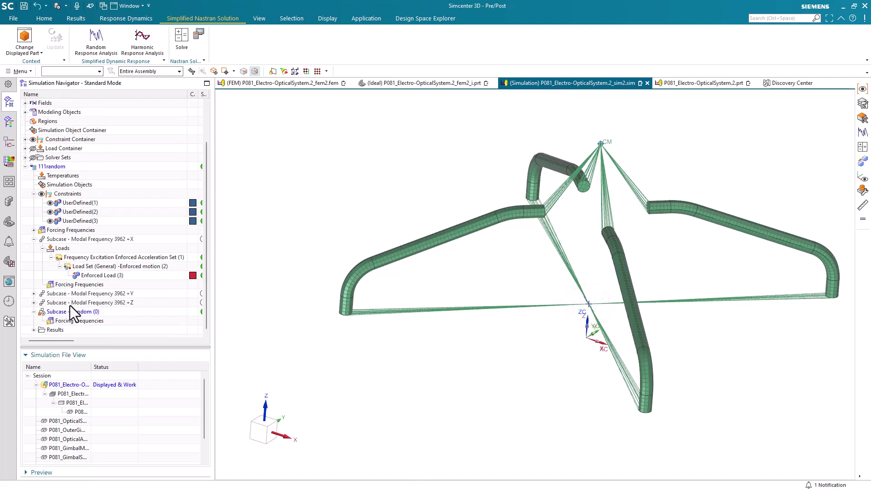
left_click(34, 294)
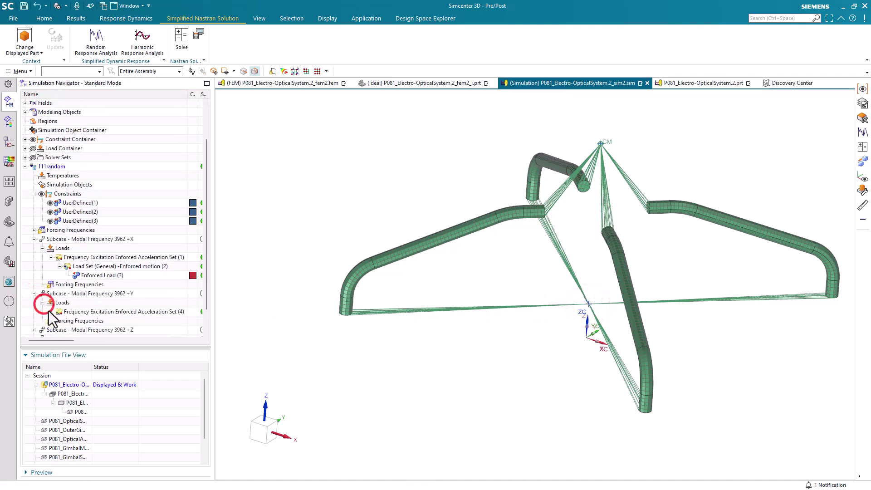
left_click(51, 311)
left_click(59, 321)
left_click(98, 329)
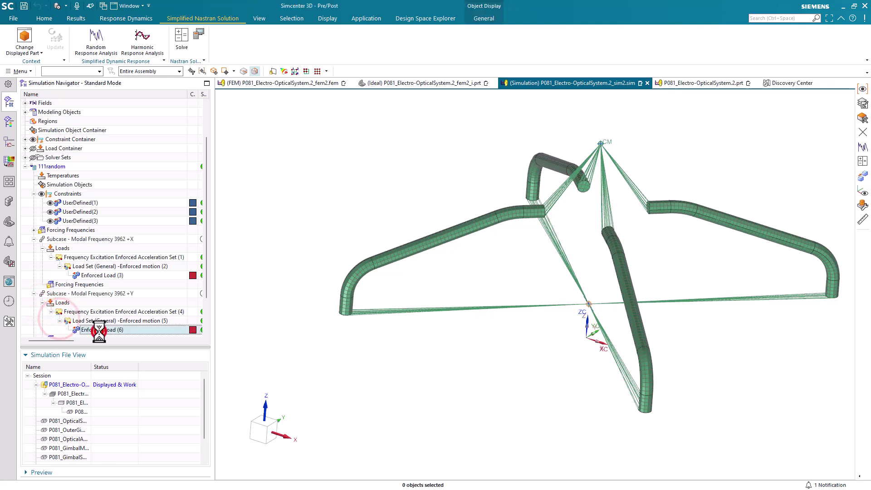
left_click(590, 304, "shift")
left_click(589, 307)
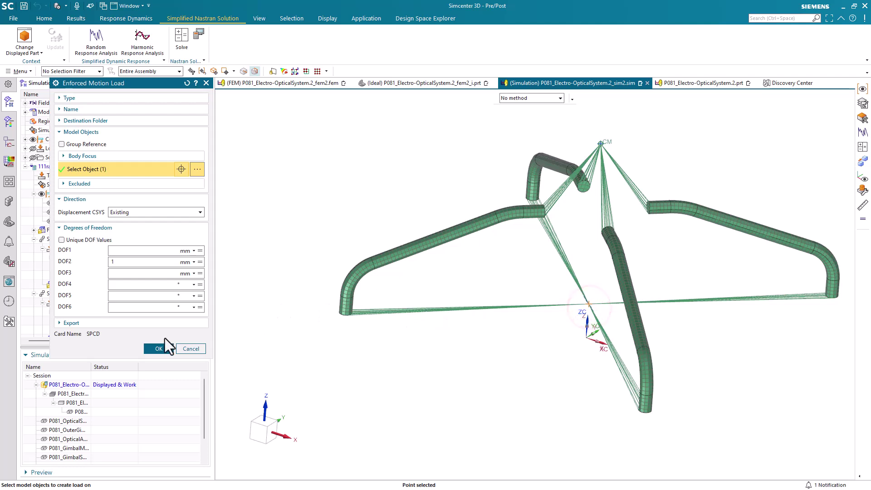
left_click(161, 347)
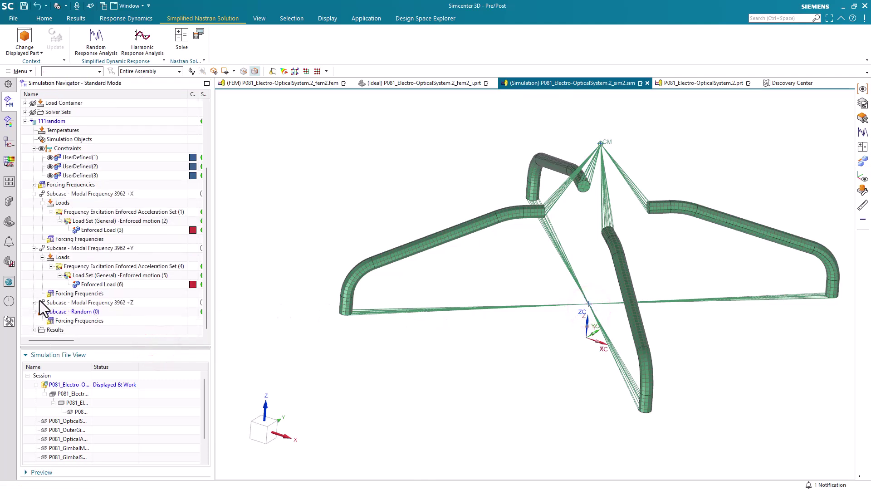
Edit Enforced Load (9) in the +Z subcase so it acts on the same FEM point instead of the node.
left_click(33, 302)
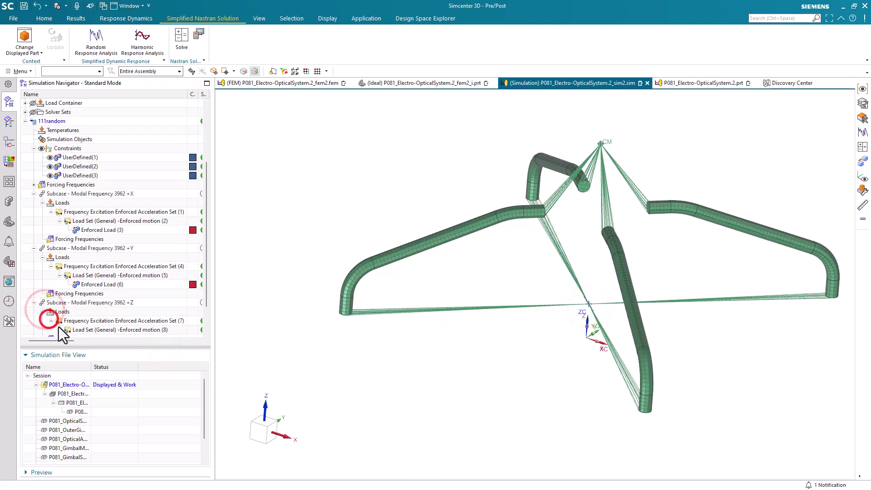
scroll(58, 326, "down", 1)
double_click(100, 294)
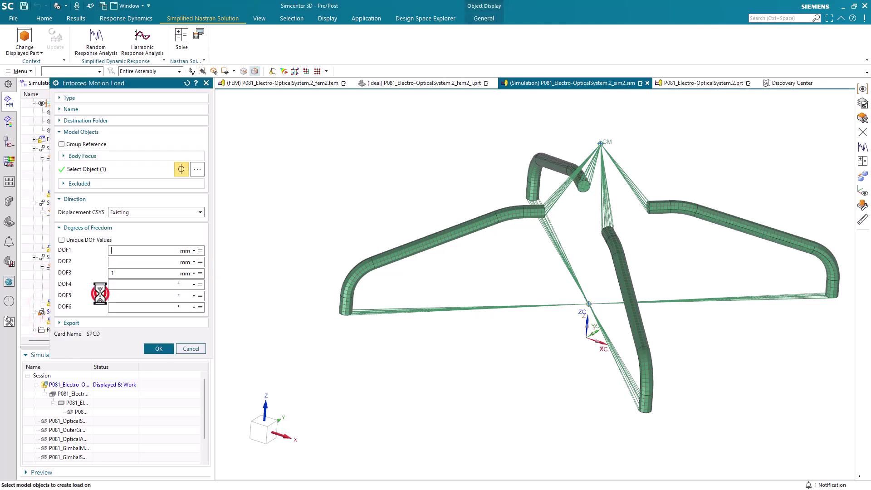
left_click(588, 304)
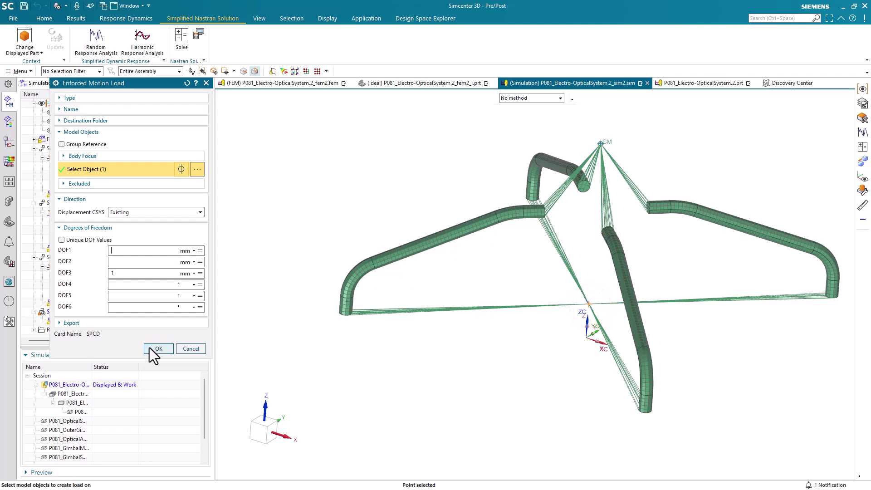
left_click(154, 348)
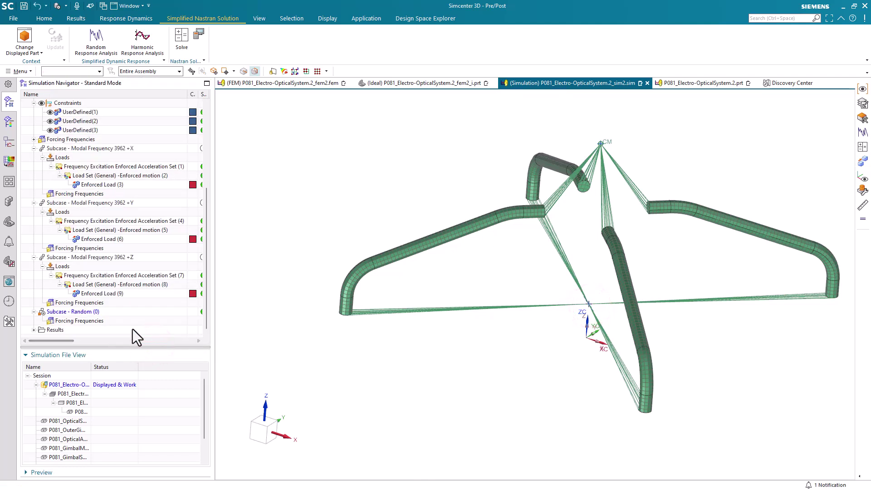
Solve the 111random solution with the model setup check on, and close the solution monitor, job monitor and information windows.
scroll(118, 263, "up", 1)
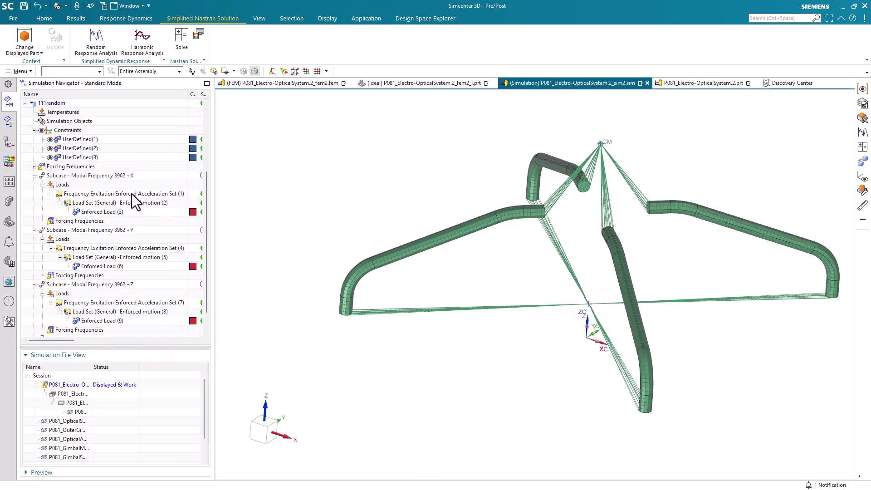
left_click(179, 43)
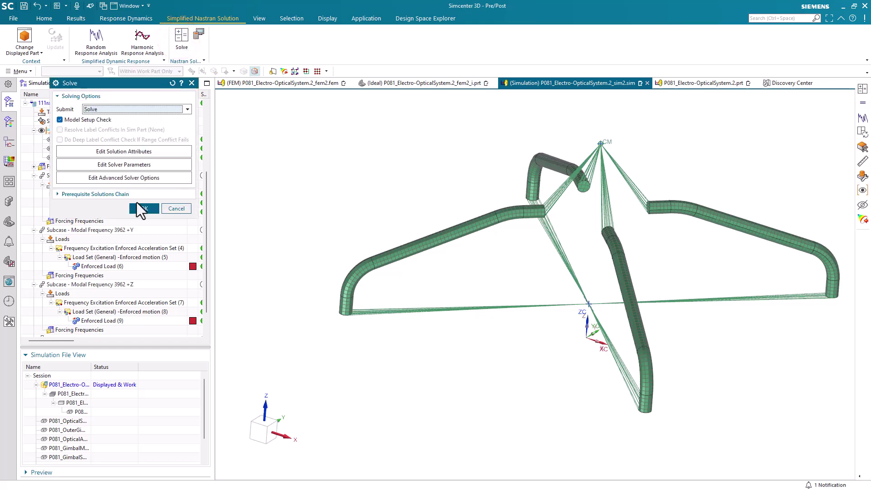
left_click(140, 208)
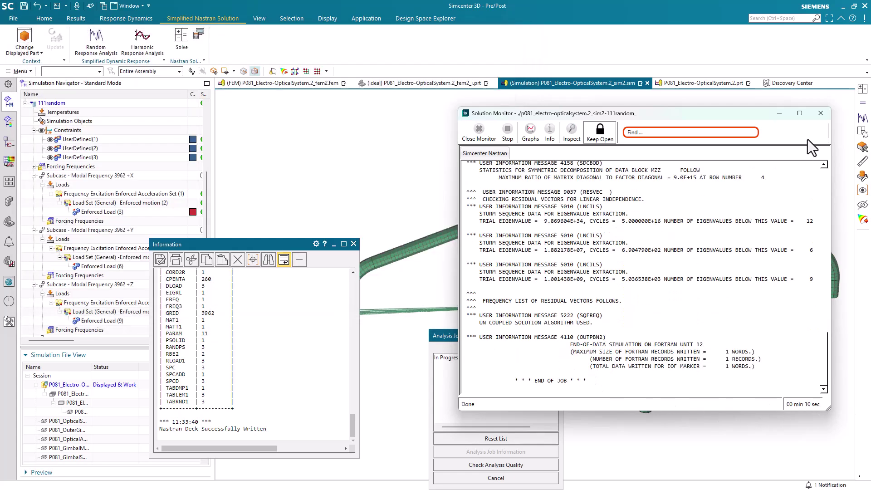
left_click(820, 113)
left_click(513, 477)
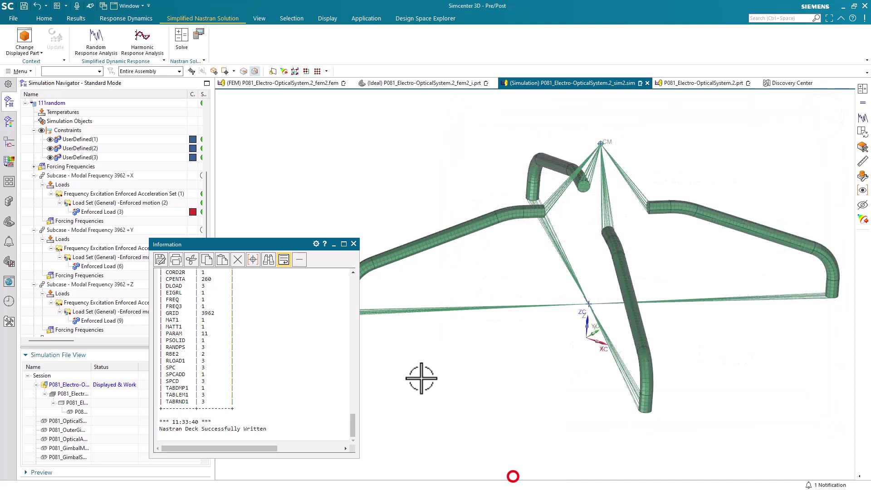
left_click(354, 244)
Load the structural results of 111random and plot the Root Mean Square Von-Mises Stress - Element-Nodal scalar contour.
scroll(68, 286, "down", 1)
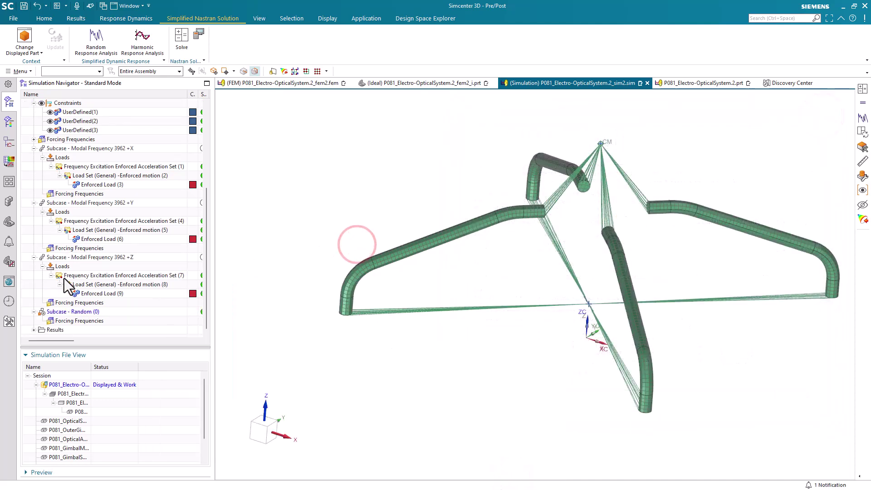
left_click(33, 330)
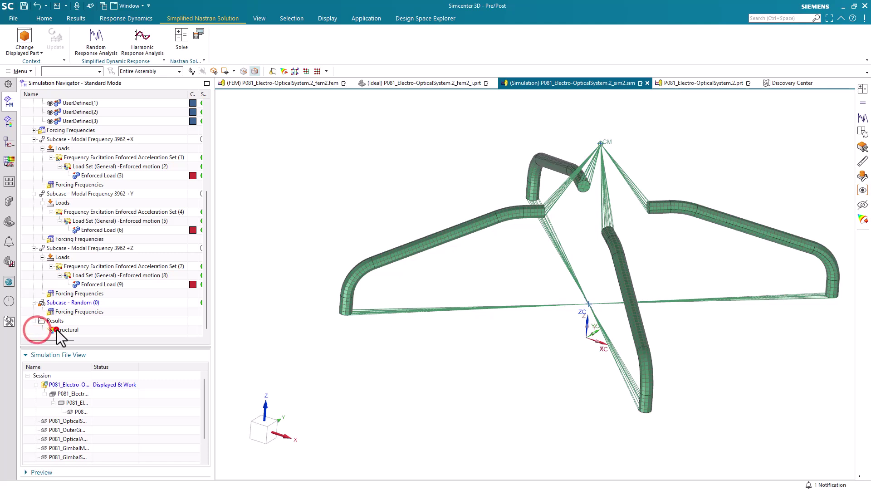
double_click(56, 328)
left_click(34, 121)
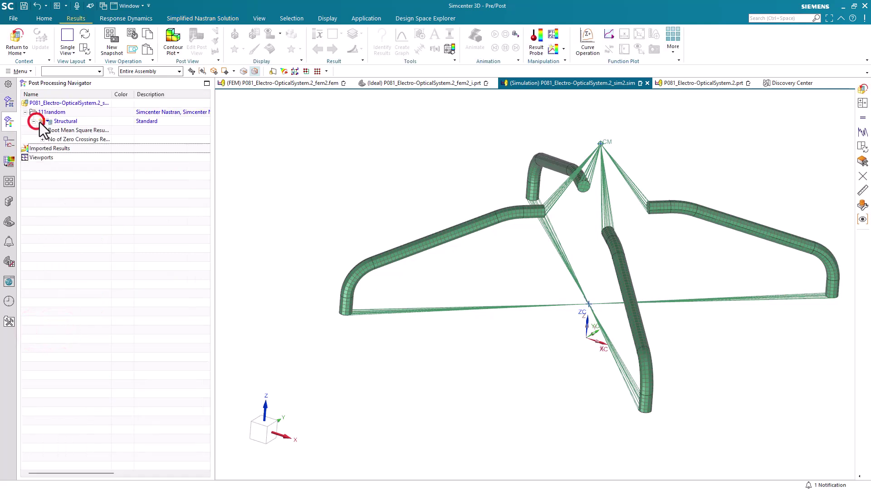
left_click_drag(114, 95, 121, 95)
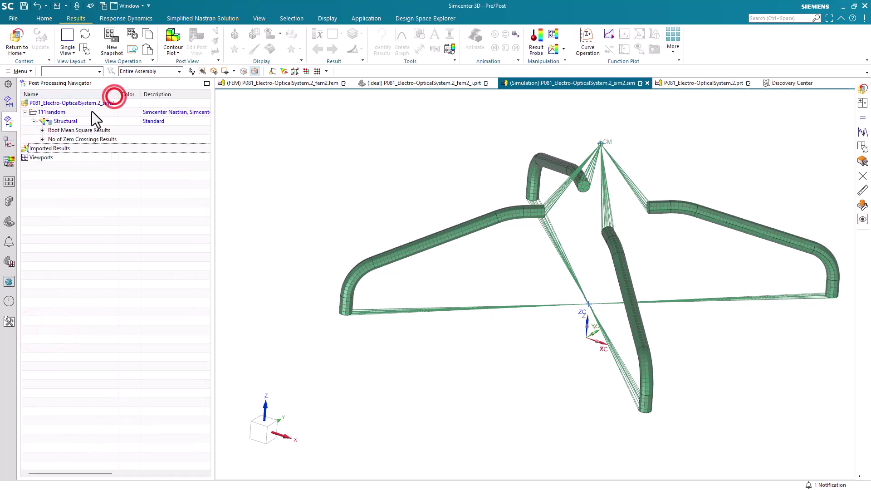
left_click(43, 130)
double_click(119, 96)
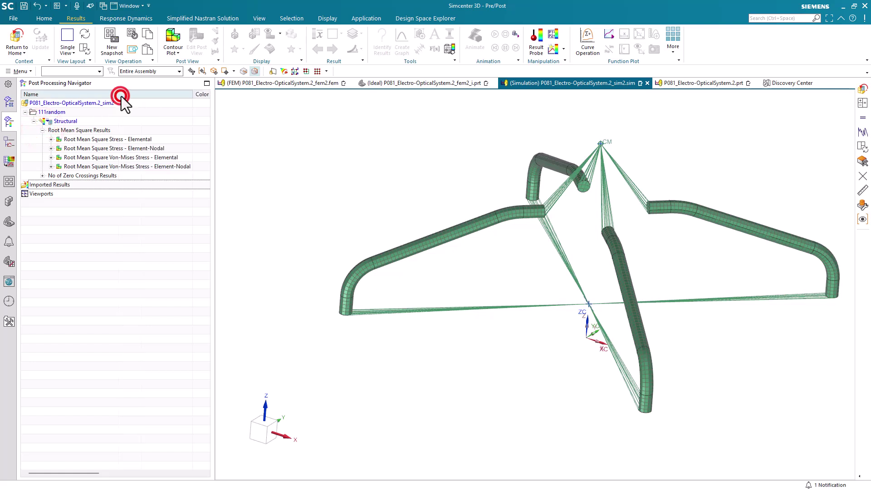
left_click(52, 167)
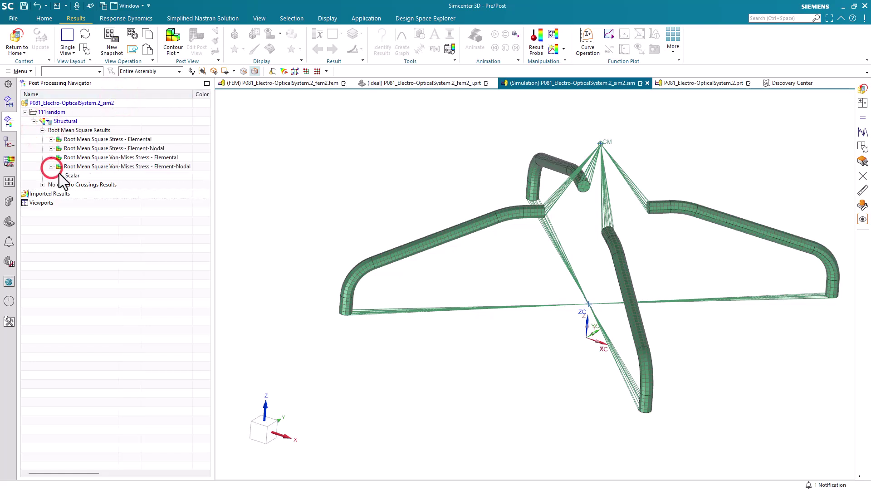
double_click(73, 175)
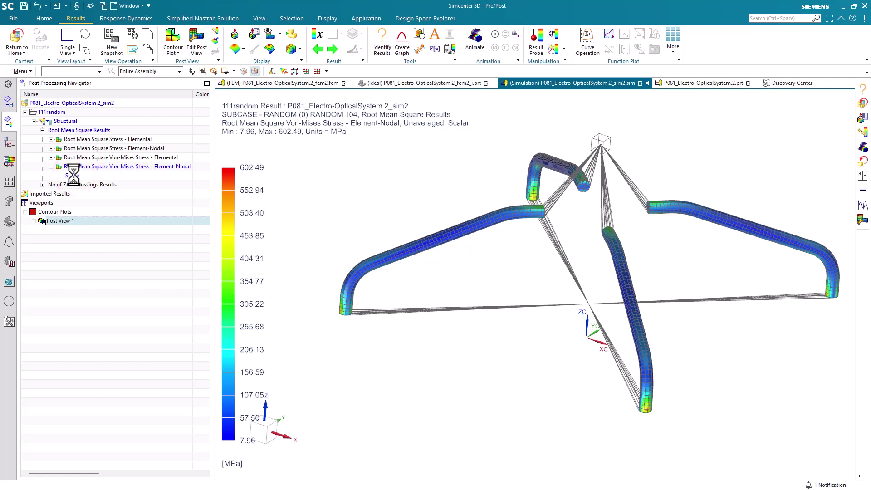
Set the stress contour's result units to psi and save the simulation file.
left_click(215, 31)
left_click(150, 255)
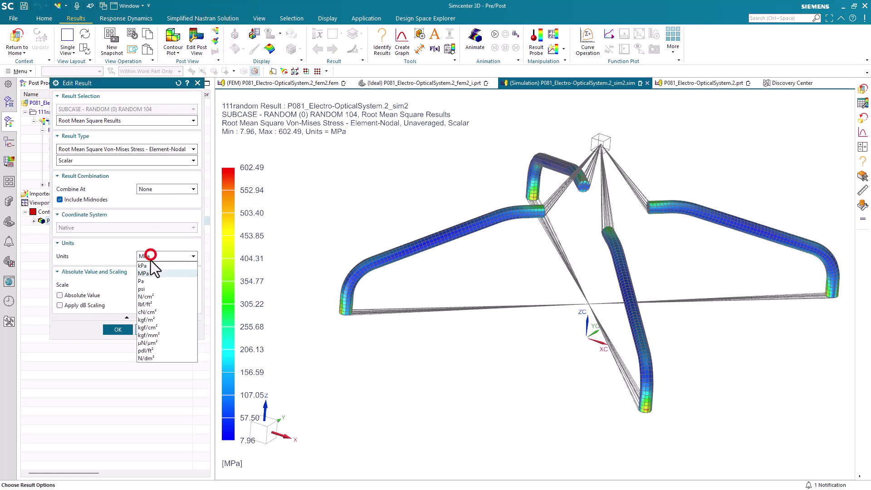
left_click(155, 288)
left_click(101, 326)
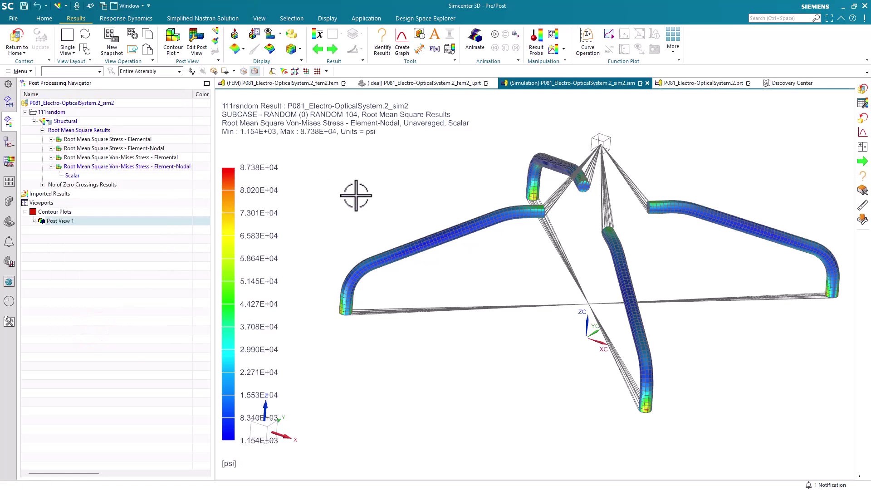
mouse_move(356, 195)
middle_mouse_down()
mouse_move(379, 196)
mouse_move(360, 195)
mouse_move(368, 199)
middle_mouse_up()
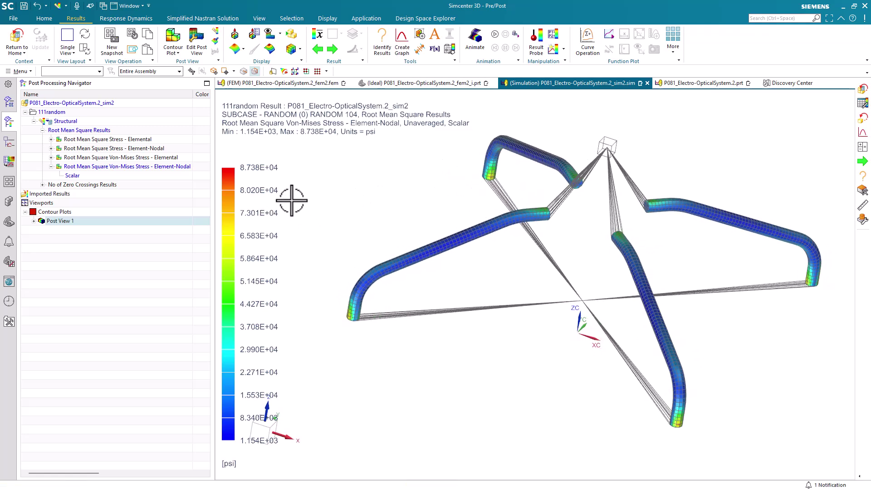
left_click(23, 6)
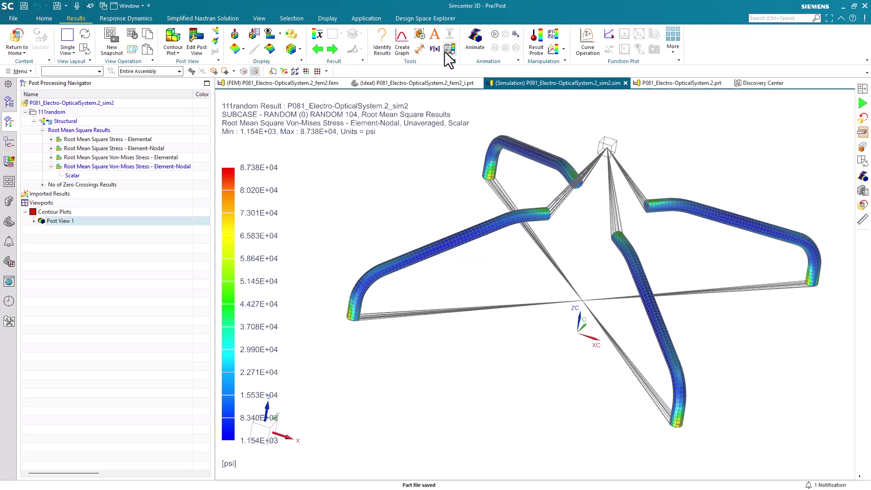
Start a result measure on 111random using Root Mean Square Results, Root Mean Square Von-Mises Stress - Element-Nodal, Scalar, in psi.
left_click(45, 18)
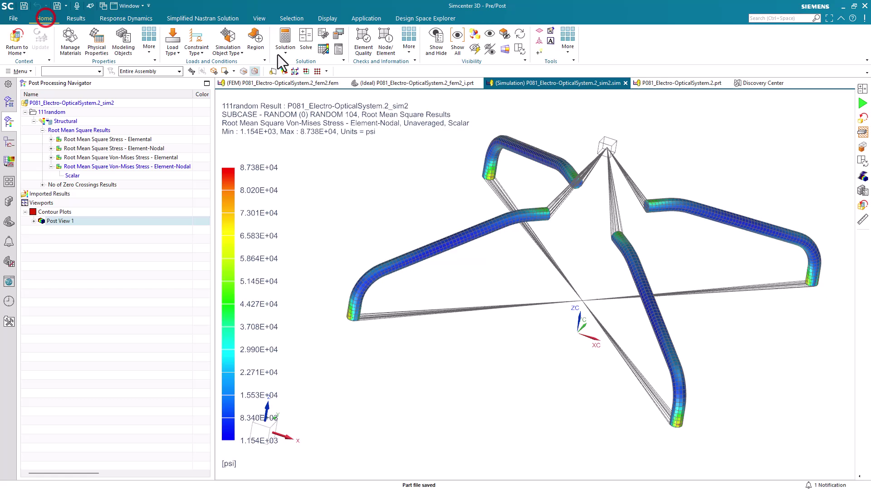
left_click(323, 49)
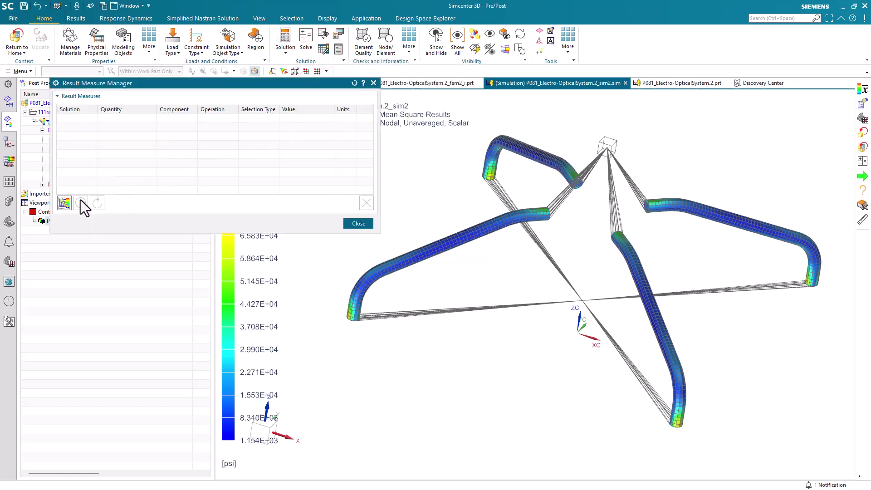
left_click(65, 202)
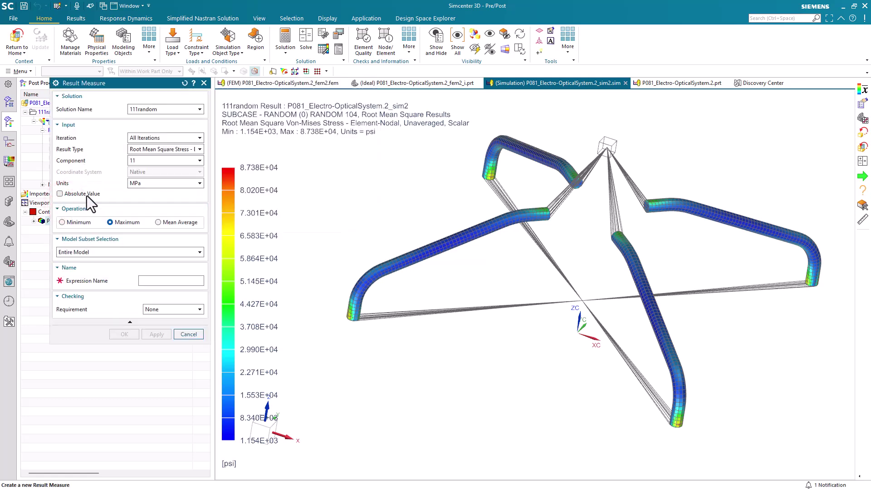
left_click(152, 157)
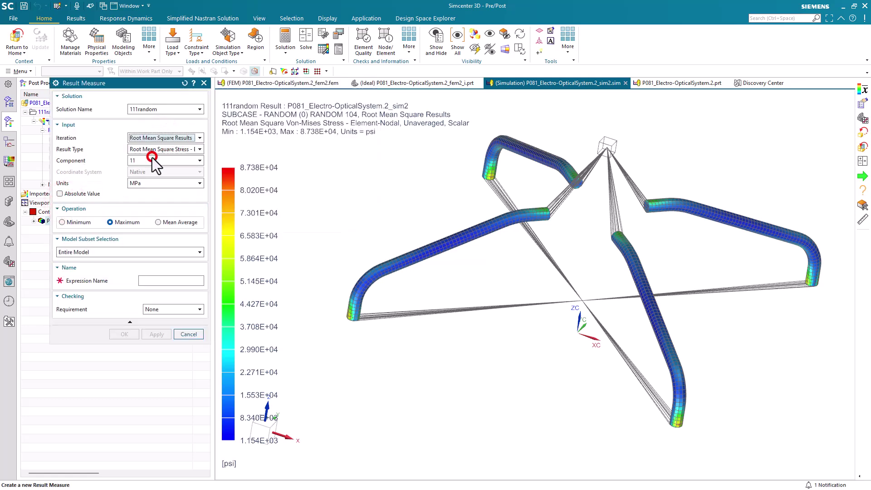
left_click(164, 149)
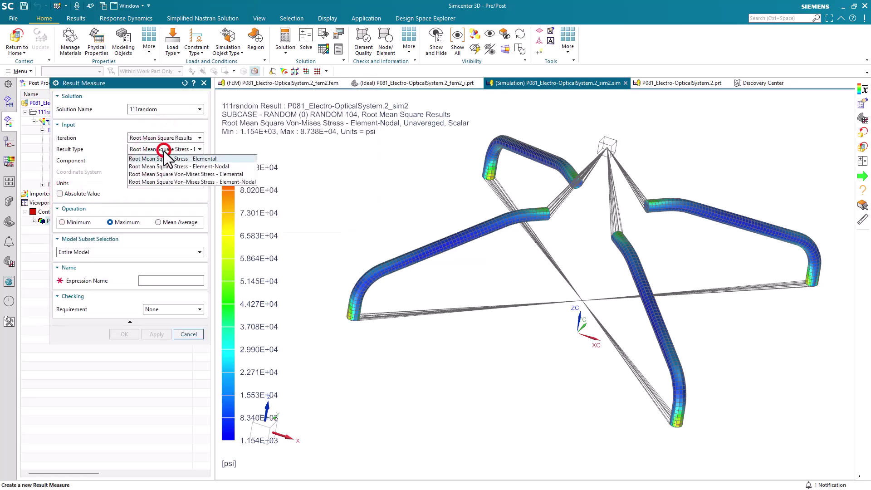
left_click(185, 182)
left_click(186, 183)
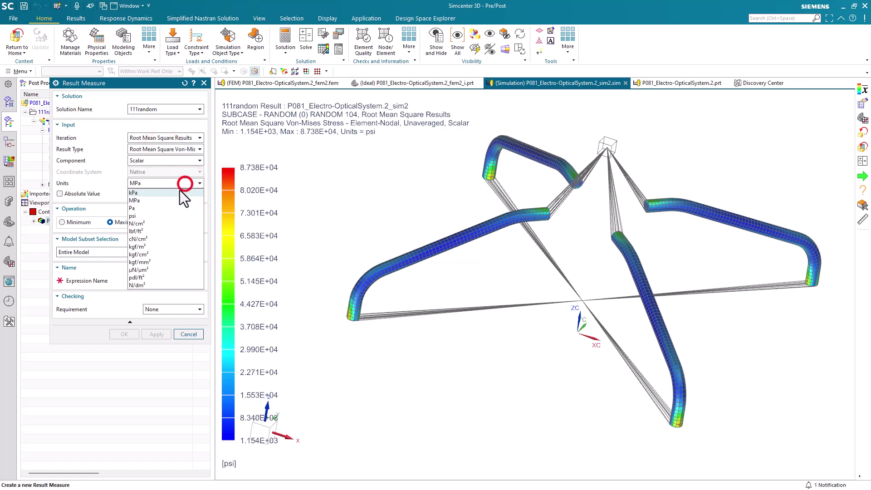
left_click(169, 213)
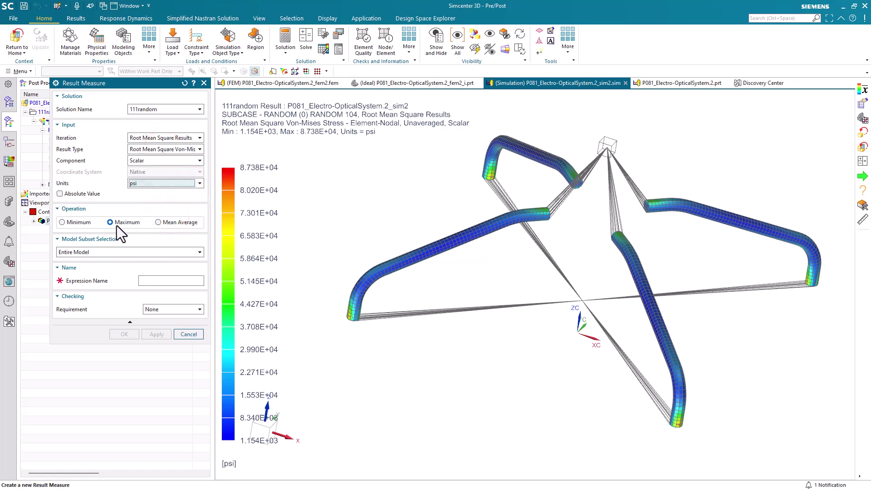
Create the measure as the maximum over the entire model with expression name rmsmax, and close the Result Measure Manager.
left_click(113, 253)
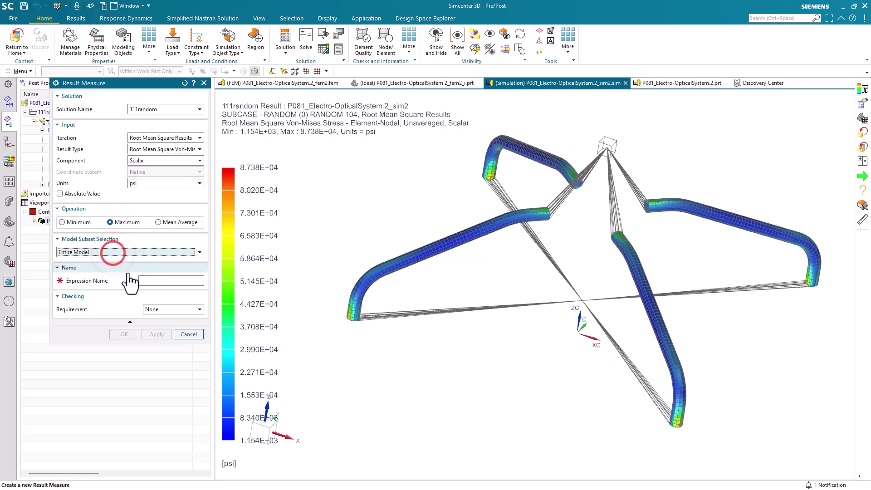
left_click(154, 278)
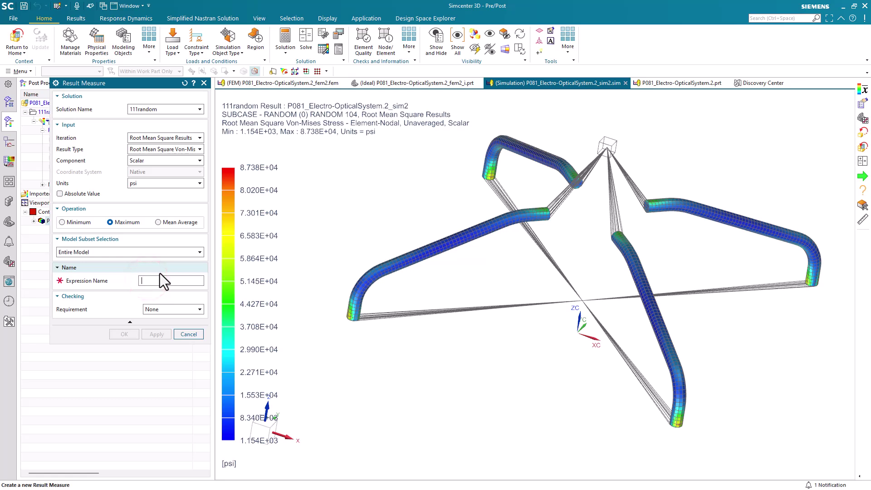
type("rmsmax")
key("Tab")
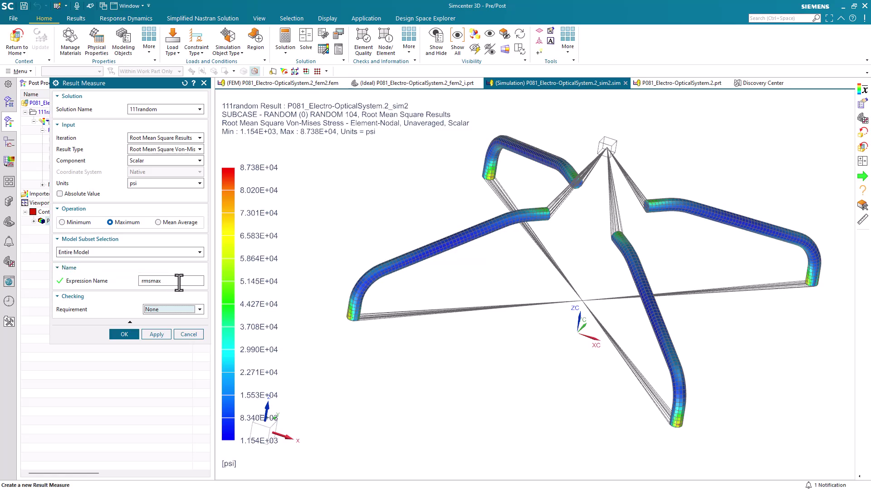
left_click(130, 334)
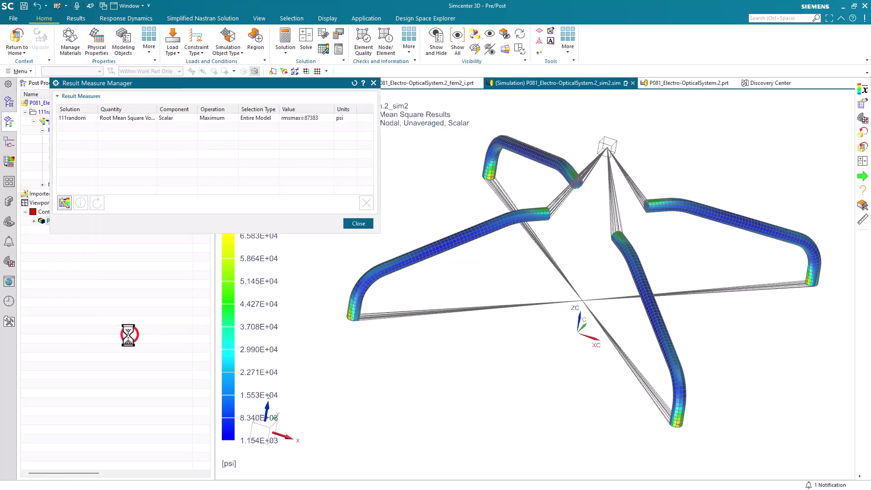
left_click_drag(226, 82, 207, 226)
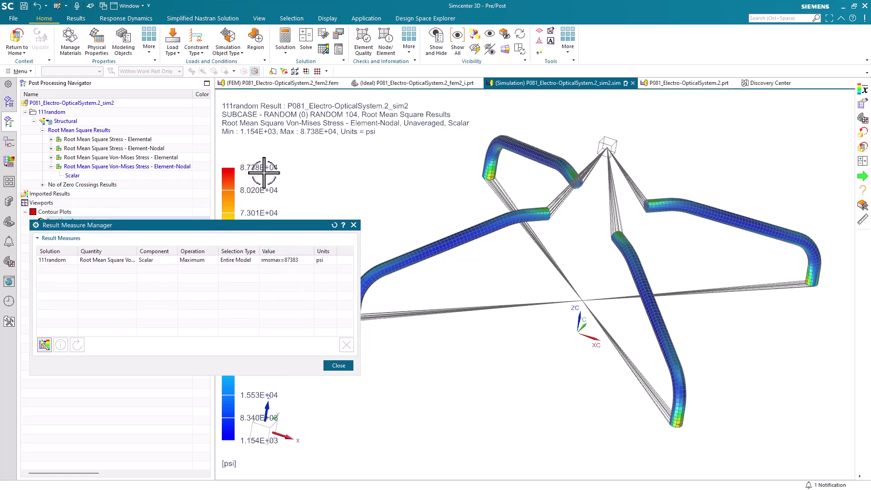
left_click(338, 365)
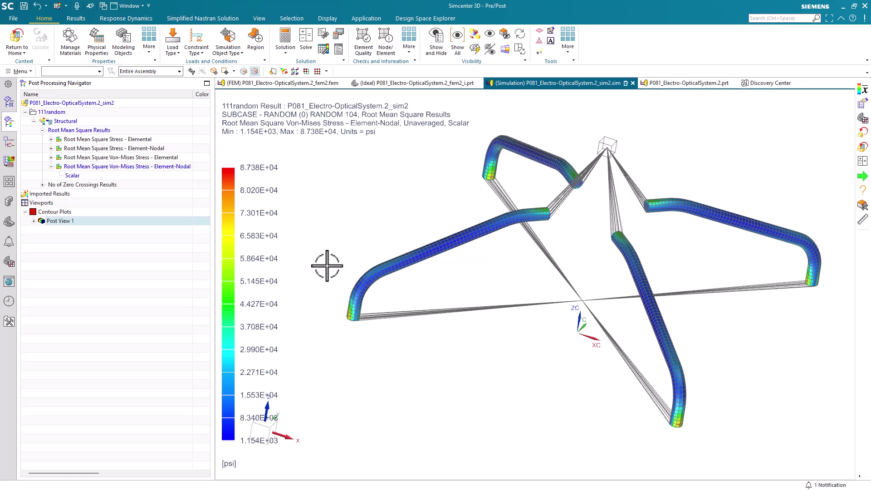
Create the Design Space Explorer study Study 1, storing its results in a new folder named dse inside gimbaldemo.
left_click(367, 19)
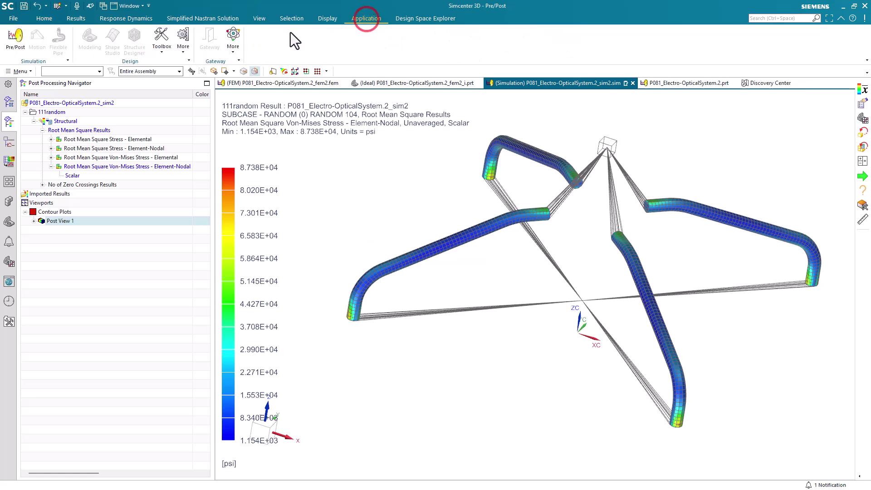
left_click(154, 48)
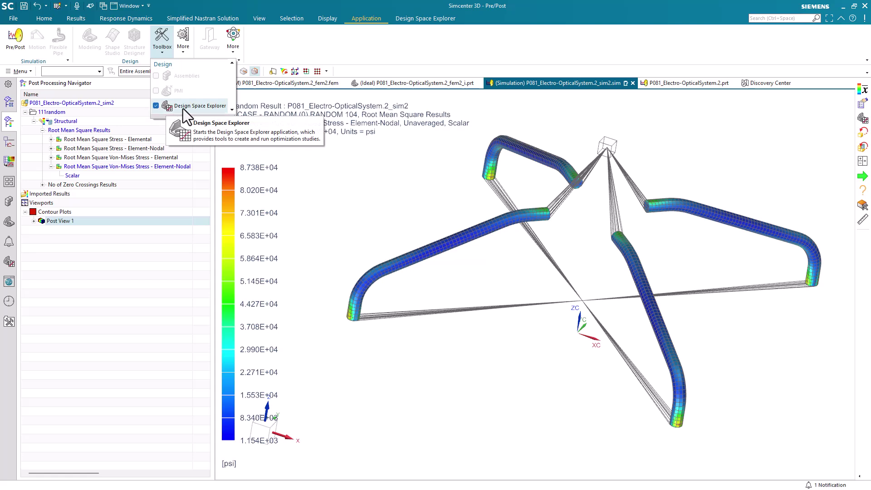
left_click(413, 18)
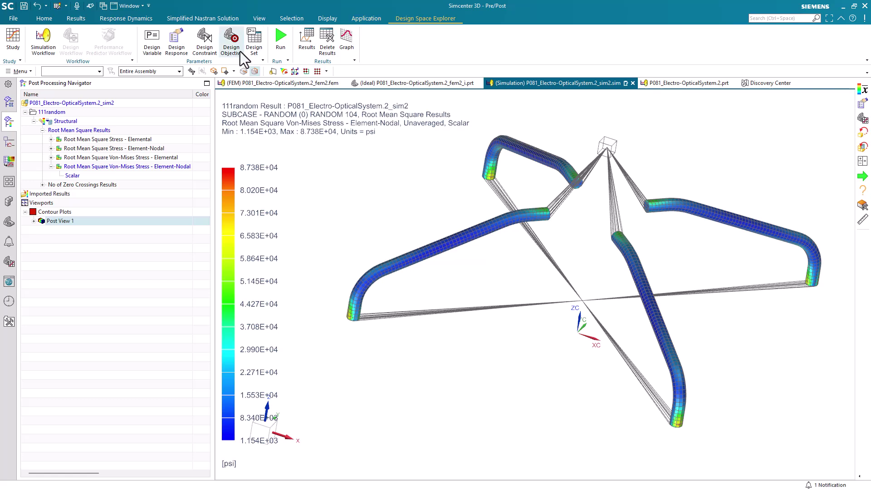
left_click(14, 39)
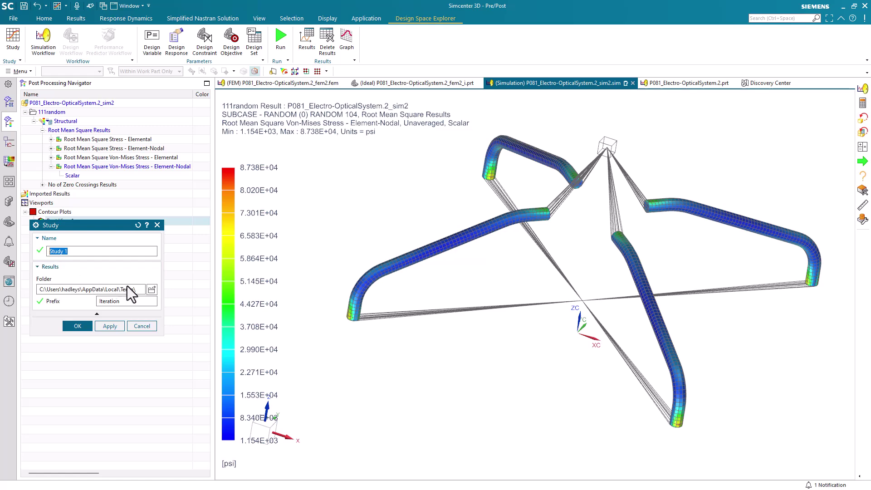
left_click(155, 287)
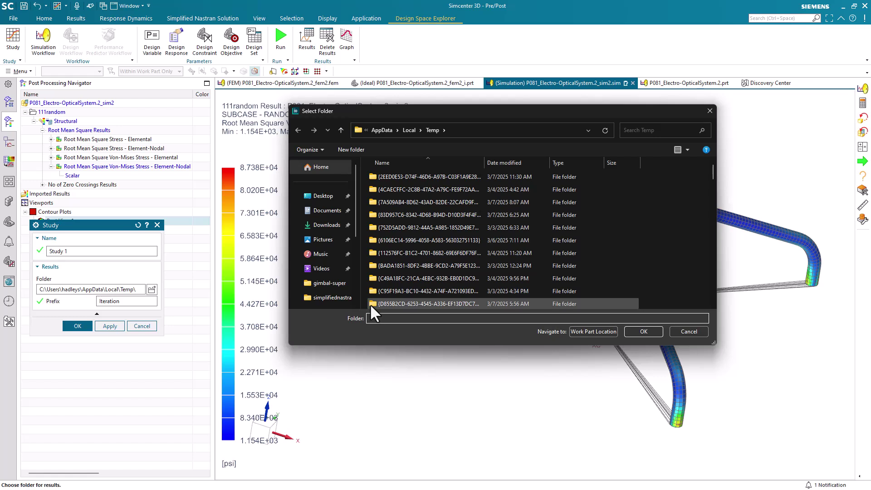
left_click(332, 297)
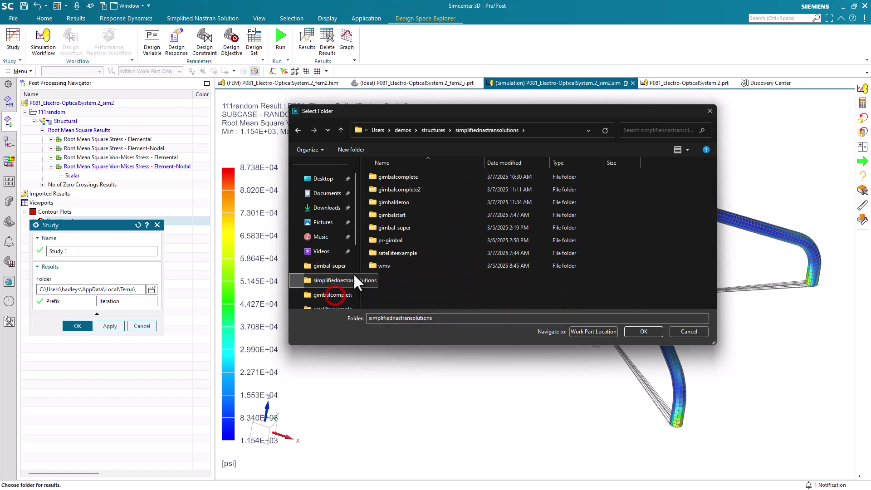
double_click(400, 203)
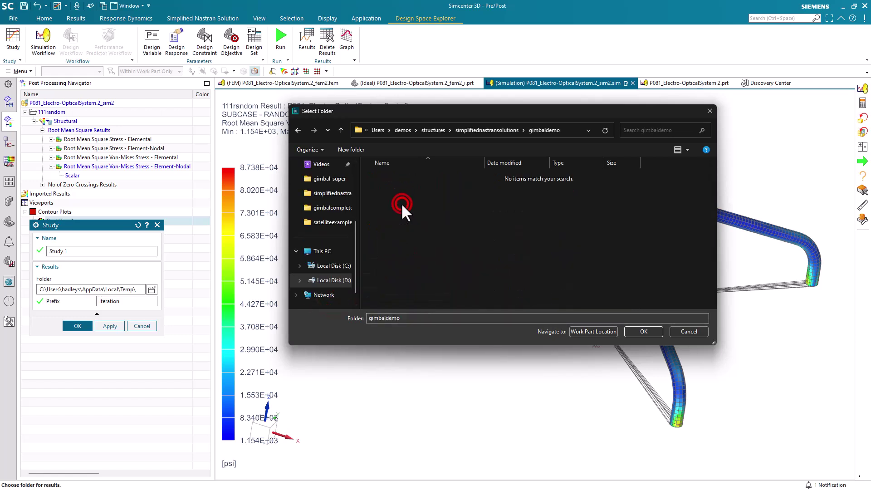
left_click(351, 149)
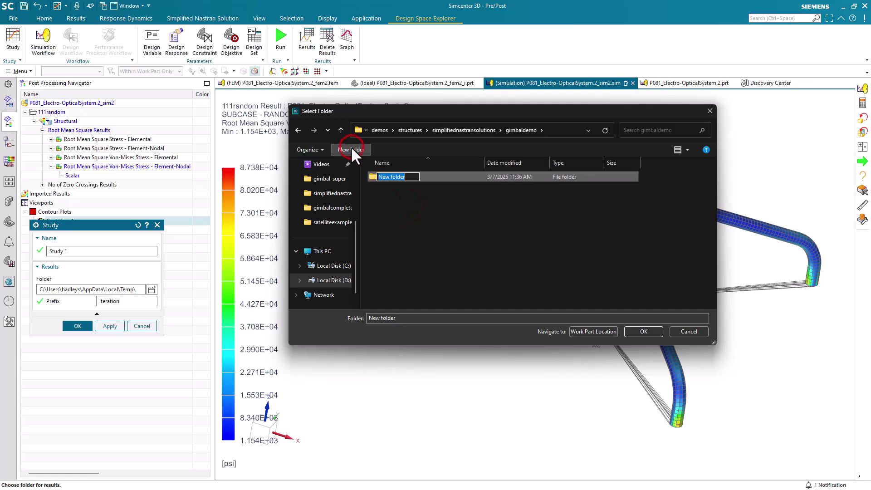
type("dse")
key("Return")
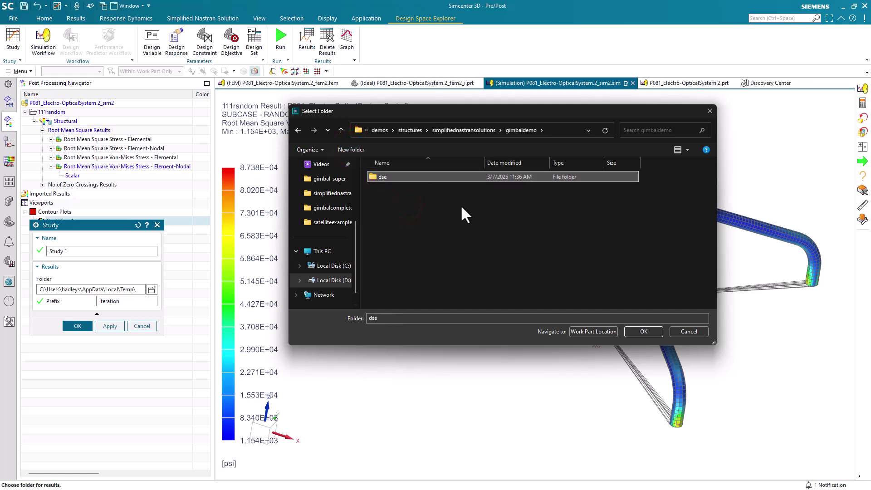
left_click(642, 332)
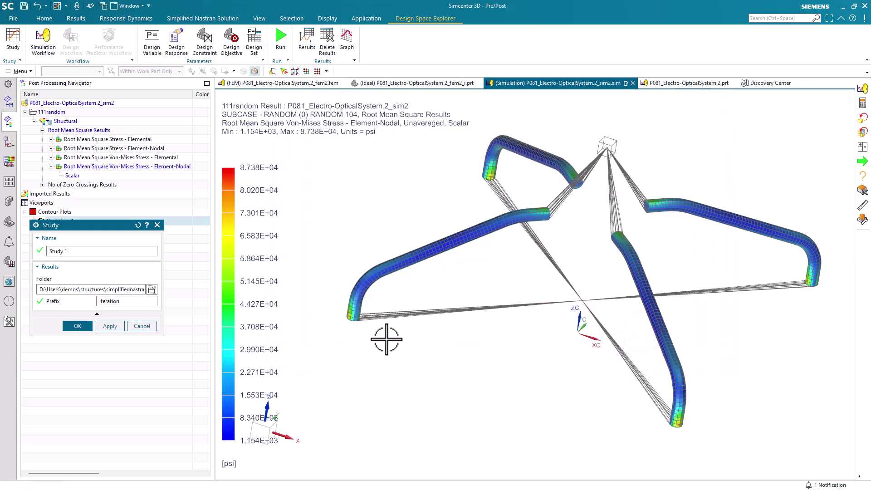
left_click(77, 326)
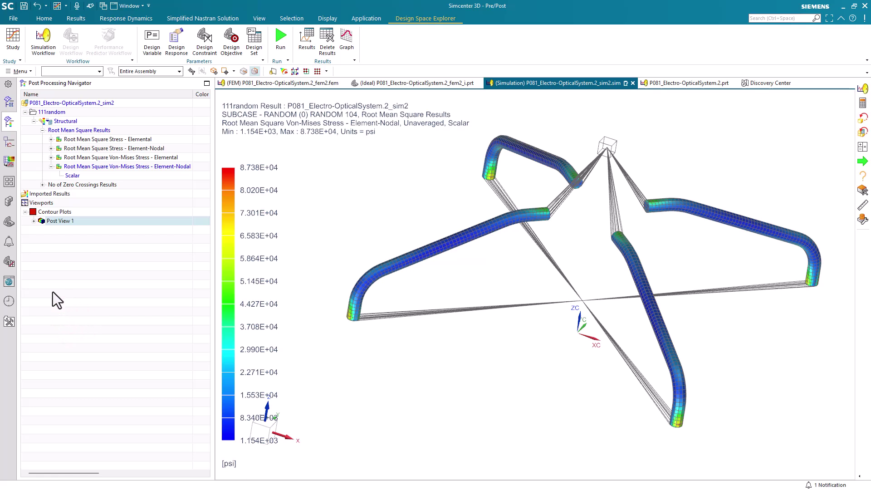
Add a simulation workflow to Study 1 using P081_Electro-OpticalSystem.2_sim2.sim and its 111random solution, and widen the Study Navigator.
left_click(8, 261)
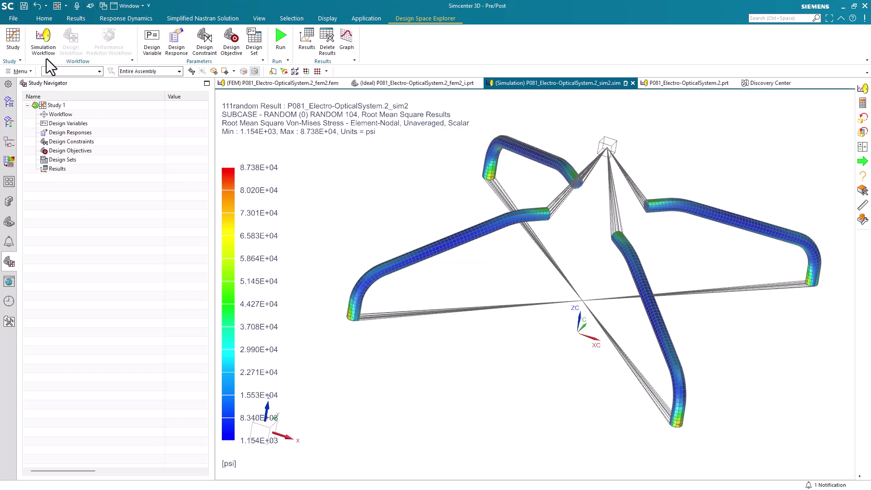
left_click(43, 43)
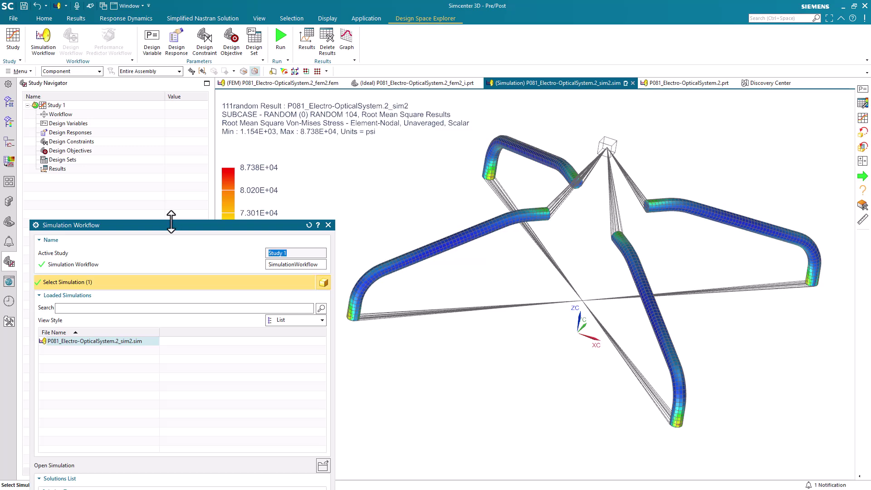
left_click_drag(171, 222, 194, 138)
left_click_drag(188, 178, 233, 50)
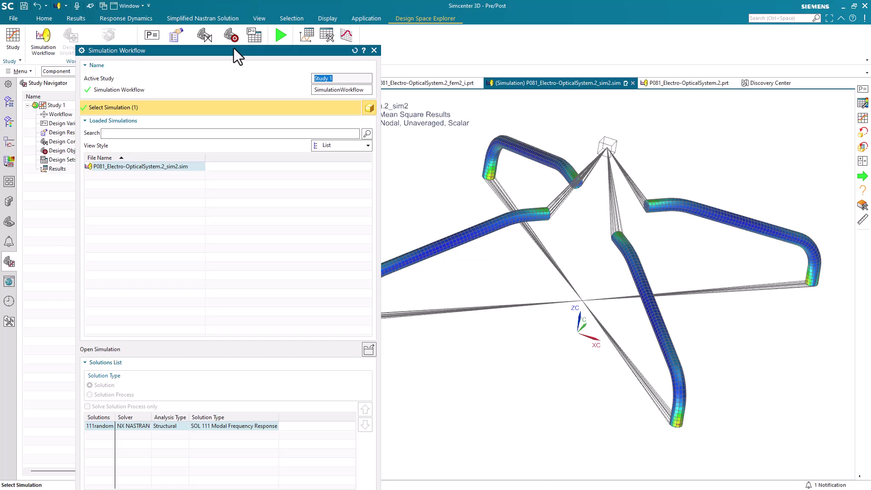
left_click_drag(236, 94, 242, 43)
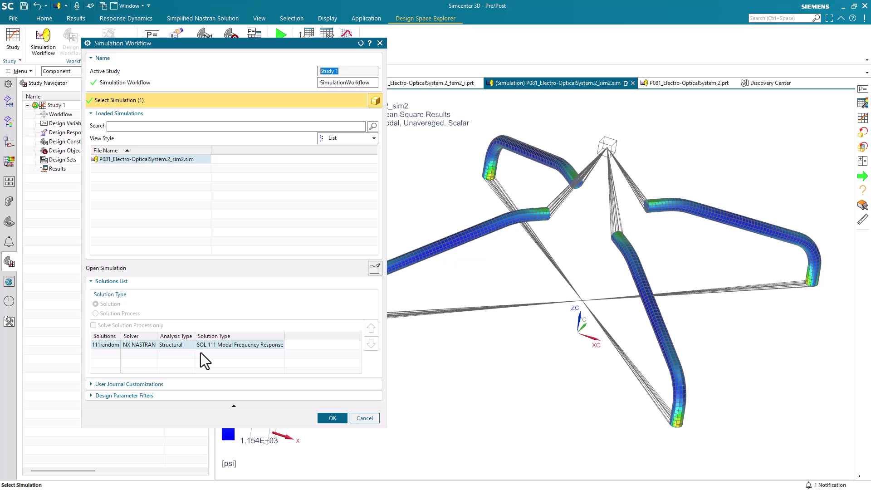
left_click(161, 345)
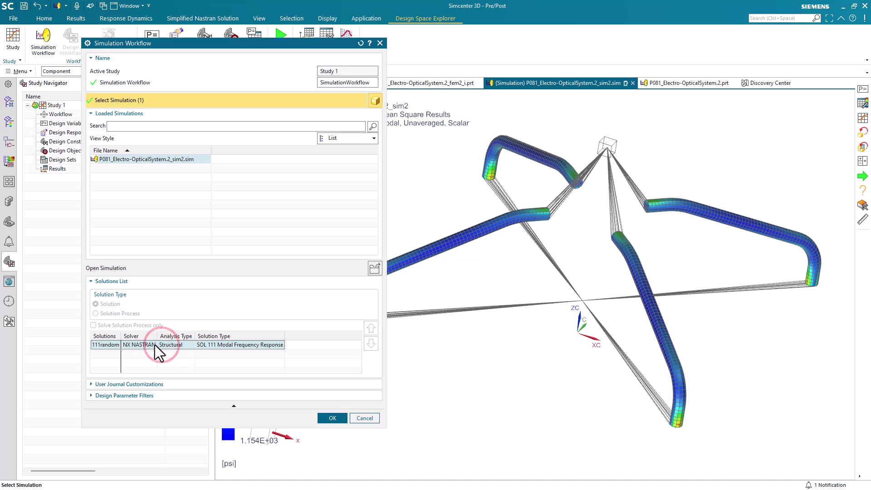
left_click(332, 417)
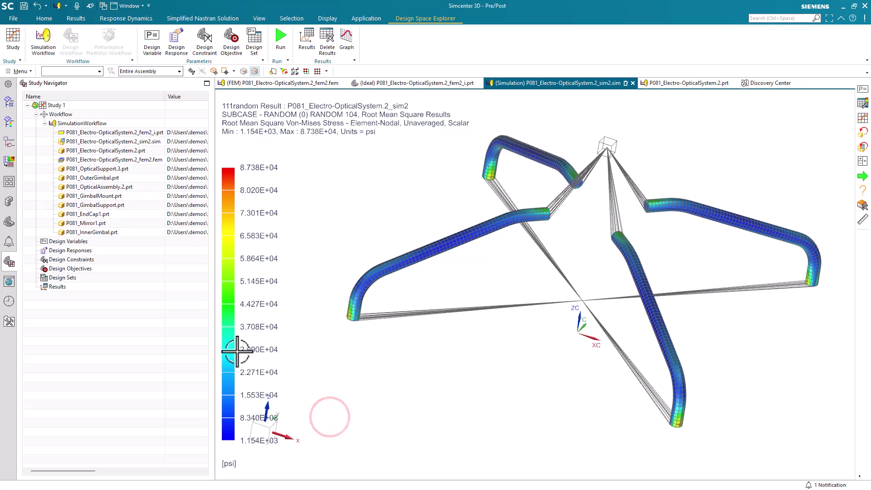
left_click_drag(216, 338, 305, 338)
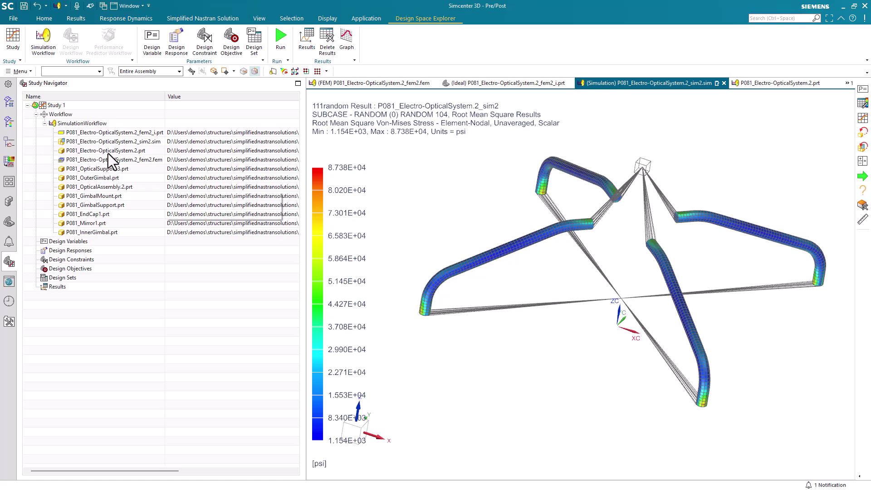
Start a design variable for Study 1 from the named expression rad of P081_GimbalSupport.prt.
left_click(148, 44)
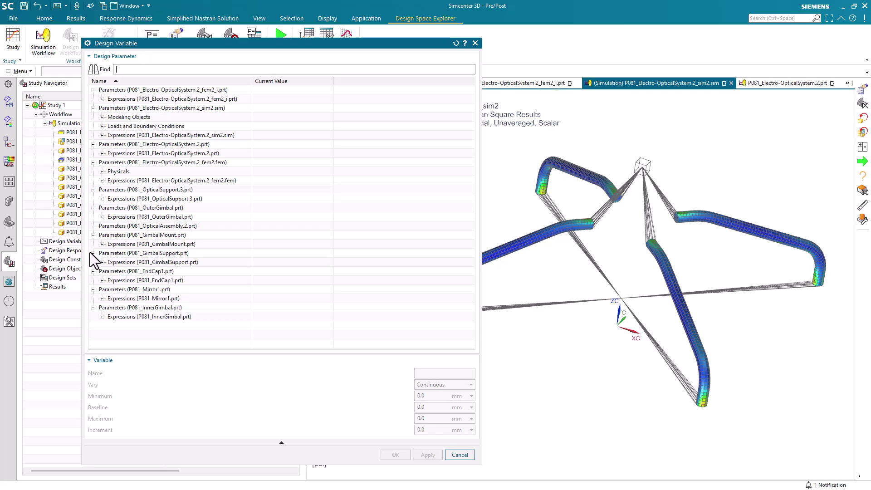
left_click(101, 262)
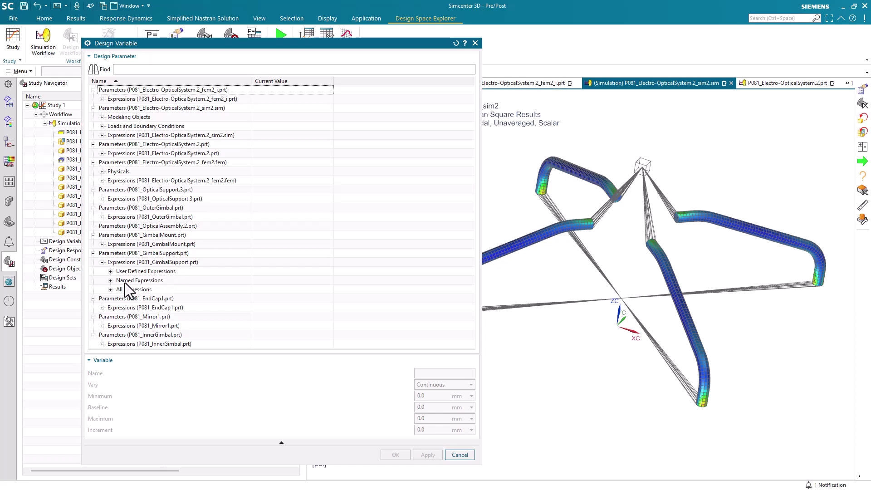
left_click(110, 281)
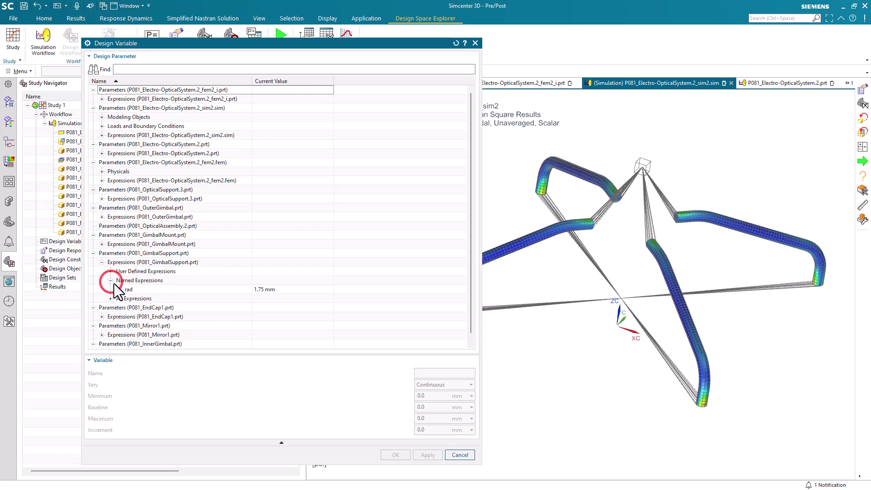
left_click(130, 287)
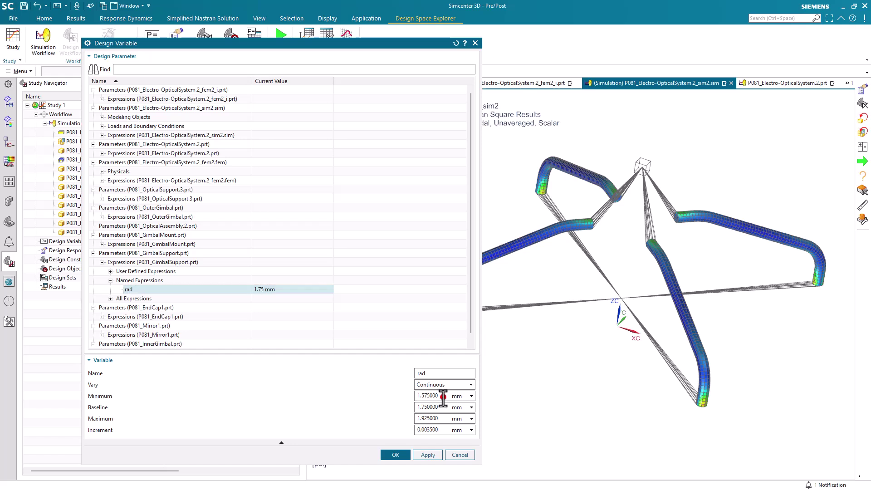
Set the rad variable's minimum to 1.8 mm, baseline to 2.0 mm, maximum to 4 mm and increment to 0.1 mm, and create it.
left_click_drag(444, 398, 421, 396)
type("8")
left_click_drag(442, 408, 414, 409)
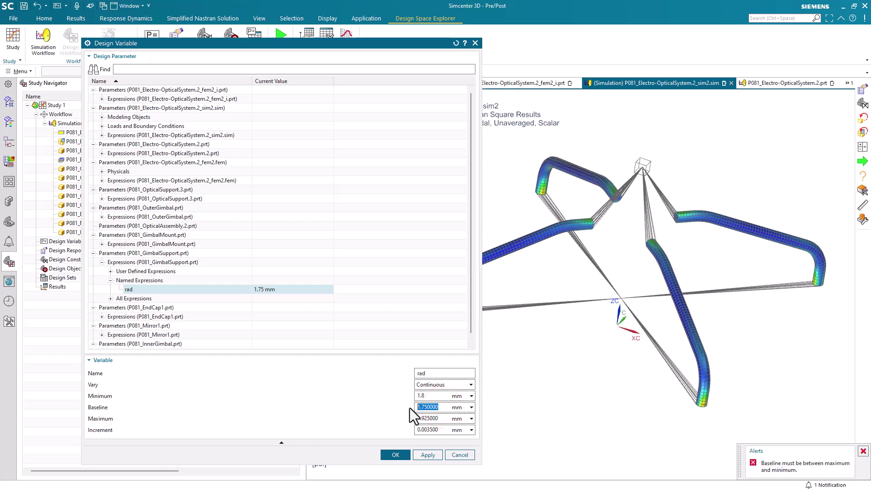
type("2.0")
left_click_drag(440, 418, 407, 419)
type("4")
left_click_drag(440, 430, 422, 433)
type("1")
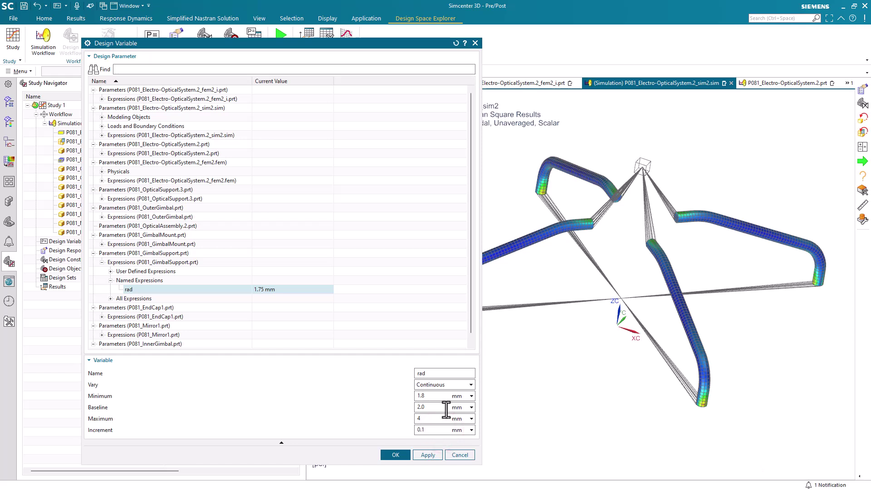
left_click(397, 455)
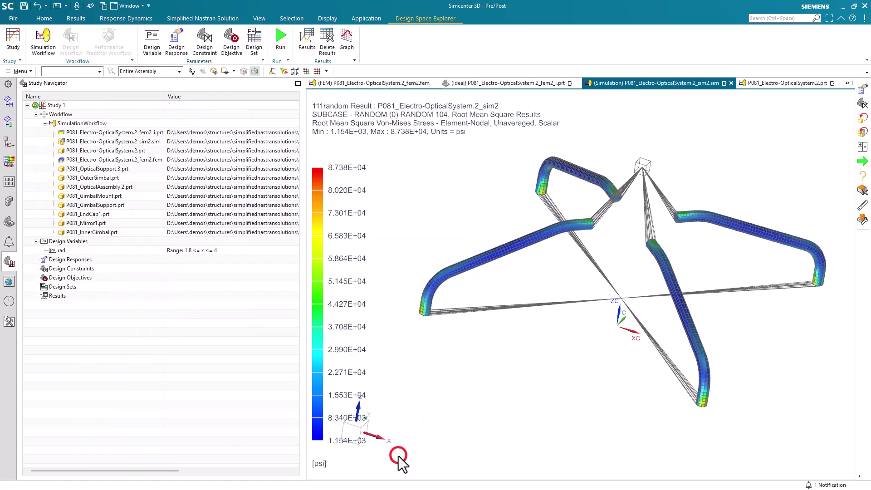
left_click(75, 252)
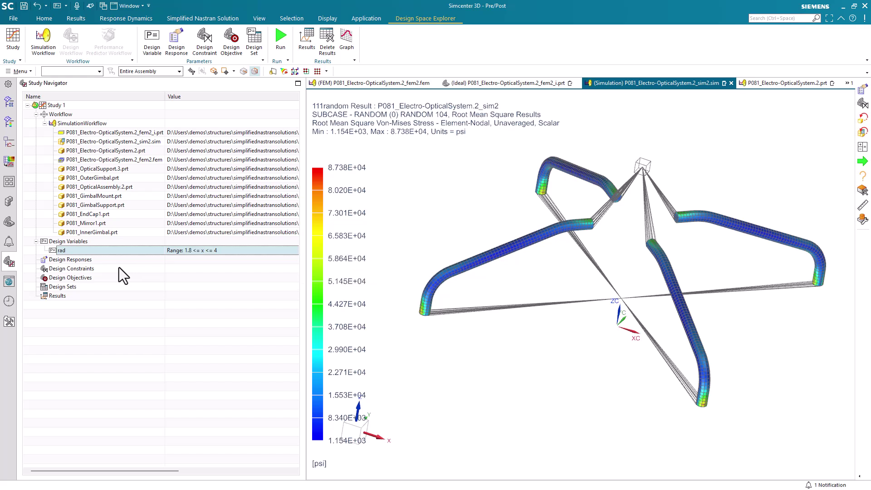
Start a design constraint for the study based on the simulation's result measure rmsmax.
left_click(80, 269)
right_click(80, 270)
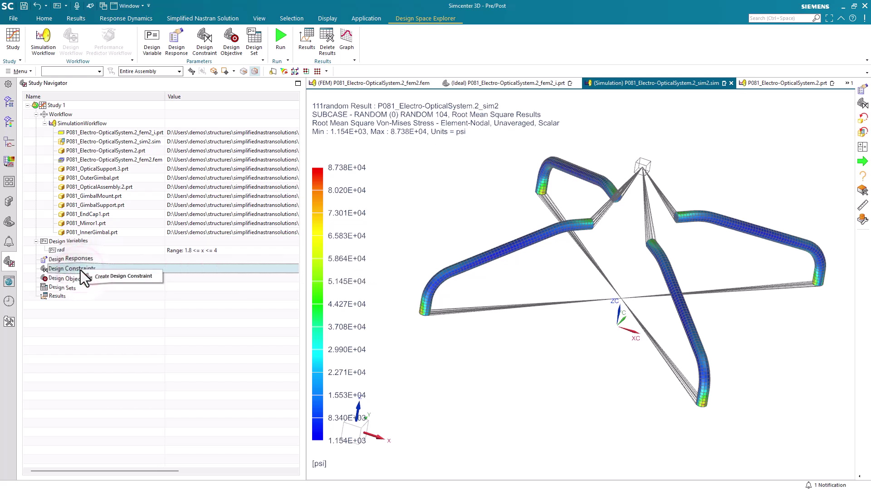
left_click(95, 276)
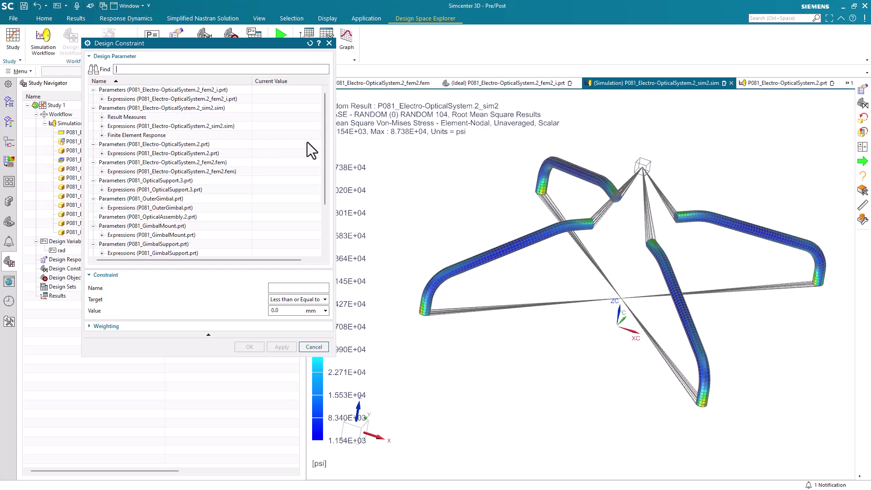
left_click_drag(322, 141, 323, 133)
left_click(102, 117)
left_click(135, 127)
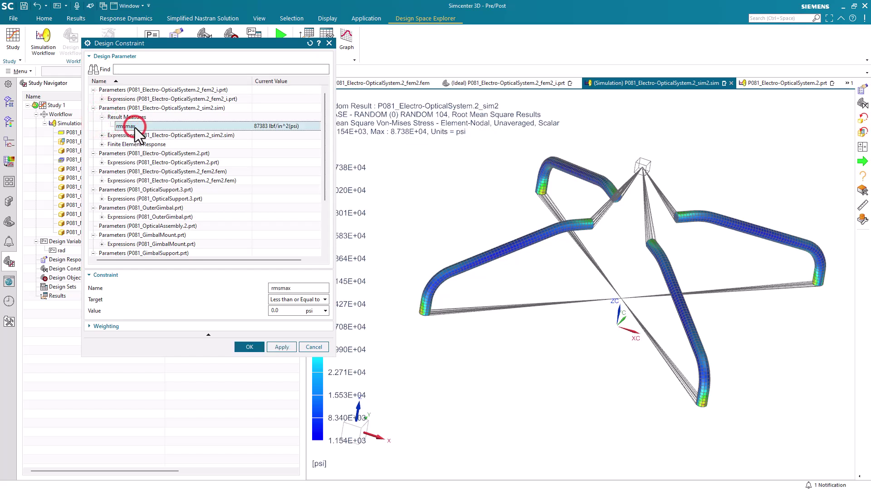
Limit rmsmax to less than or equal to 30000 psi and create the constraint.
left_click(285, 310)
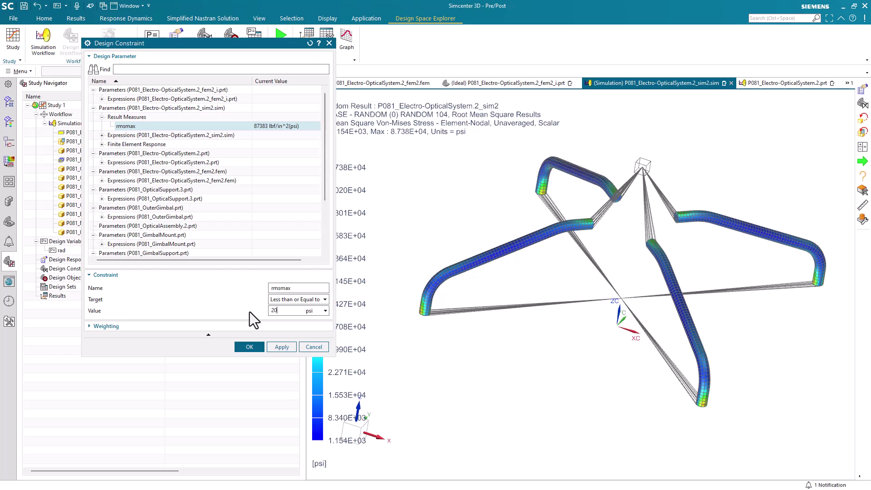
type("20000")
left_click_drag(276, 310, 274, 311)
left_click(273, 311)
key("BackSpace")
type("30000")
left_click(249, 346)
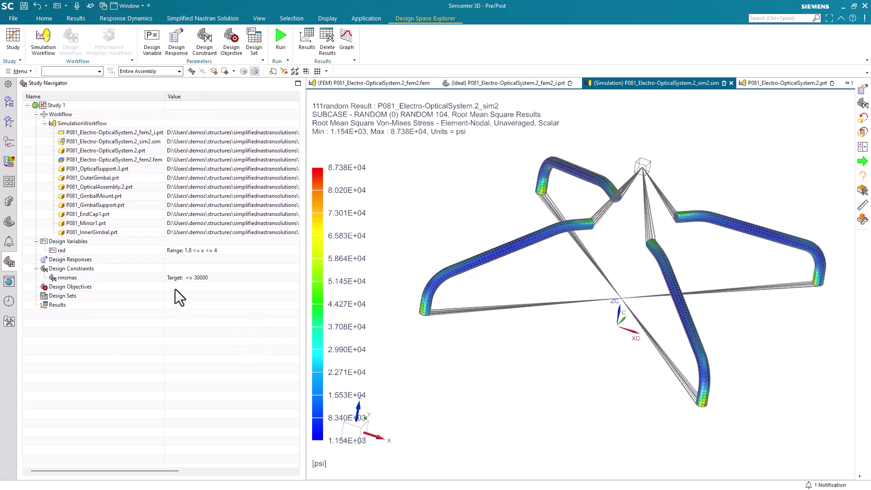
Create a design objective that minimizes the finite element response FEWeight.
right_click(70, 288)
left_click(90, 296)
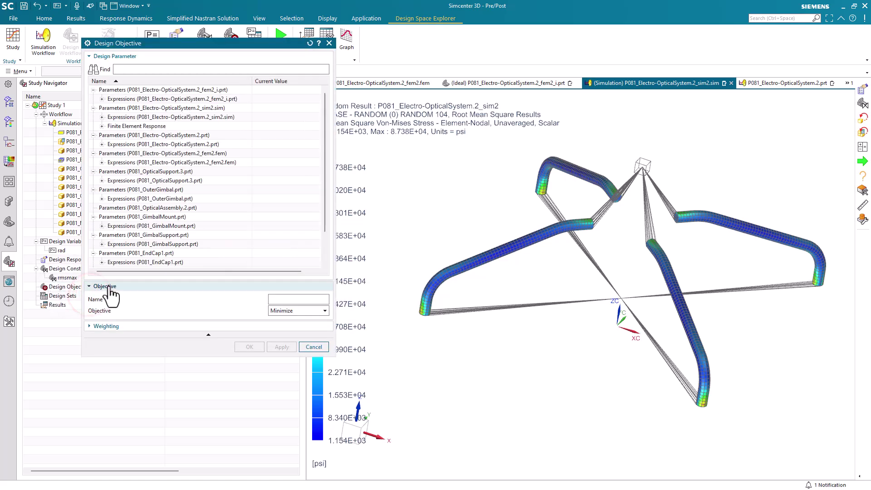
left_click(102, 126)
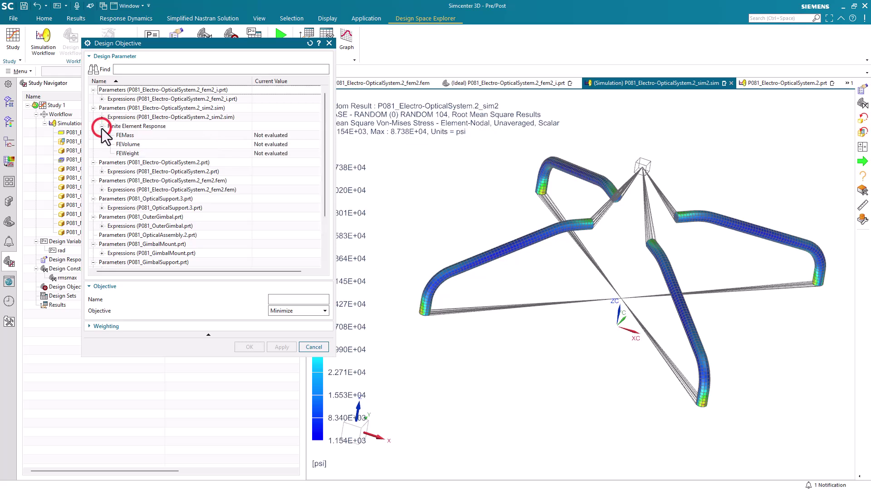
left_click(129, 153)
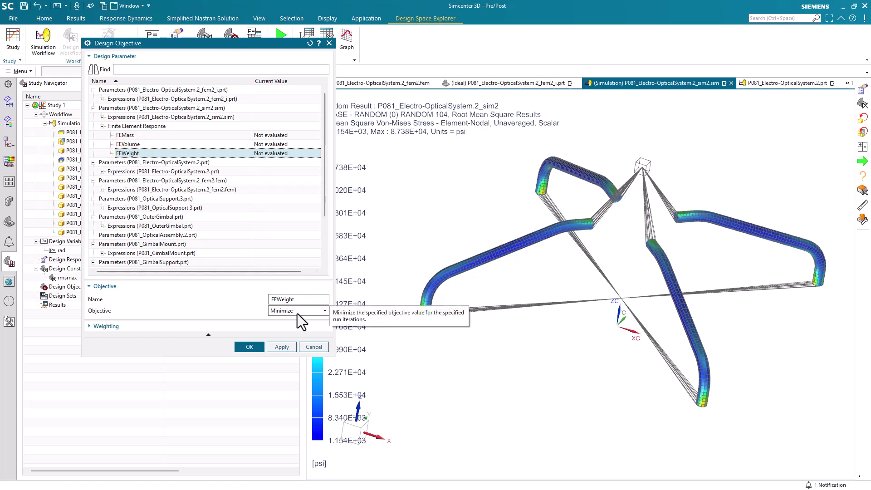
left_click(250, 346)
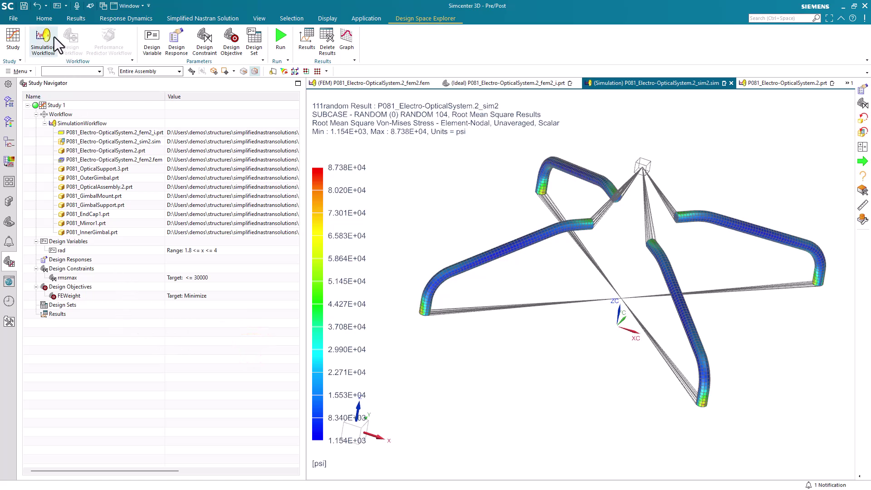
Run the study as an Optimize run named Run 1 with 10 iterations and a regenerated random seed, and close the solver information.
left_click(44, 18)
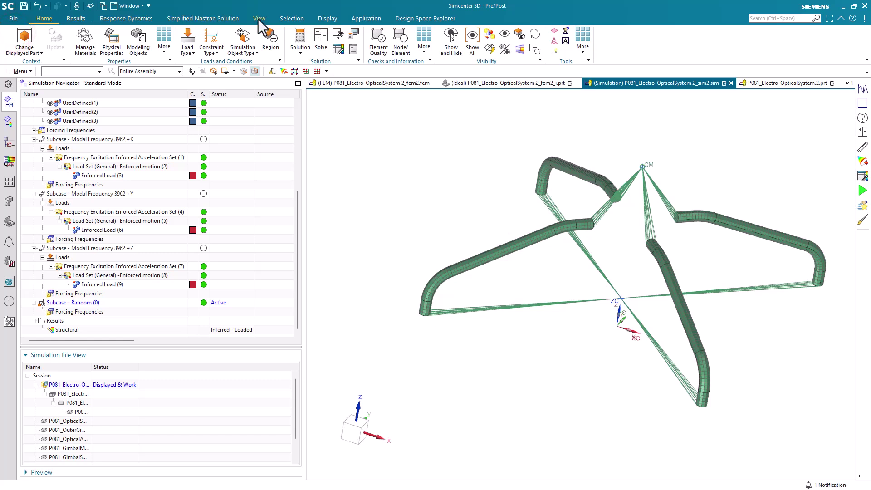
left_click(408, 17)
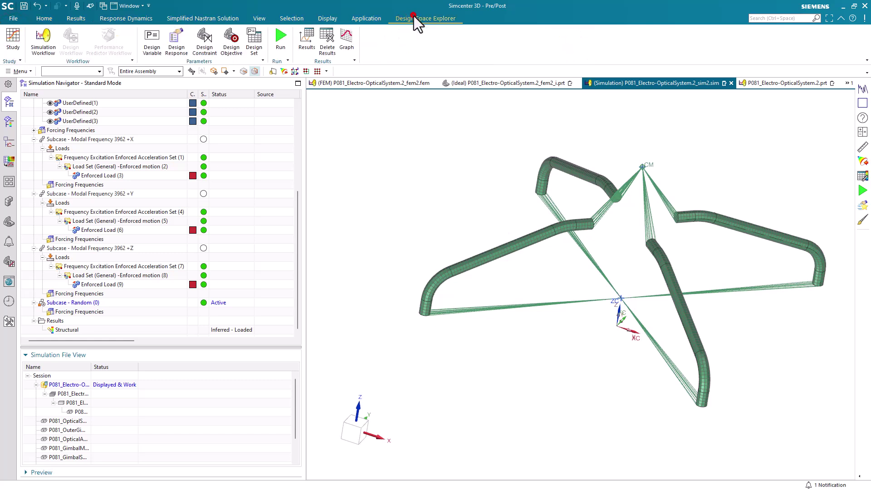
left_click(279, 40)
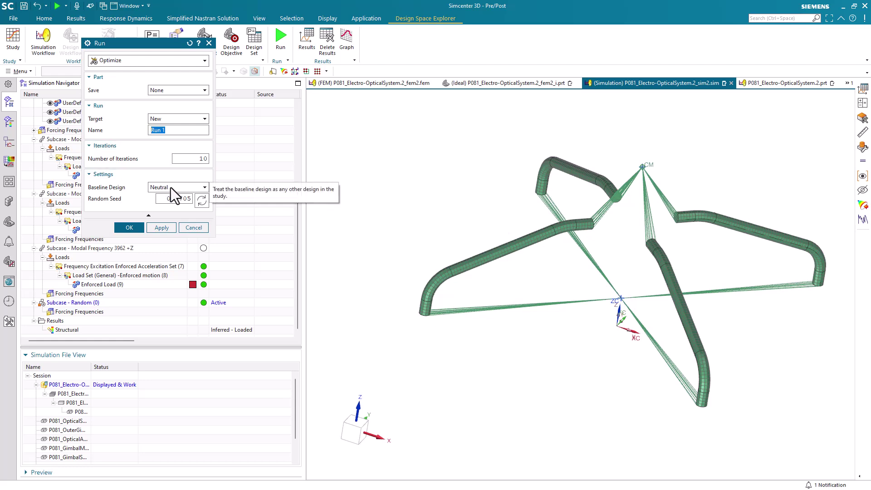
left_click(205, 202)
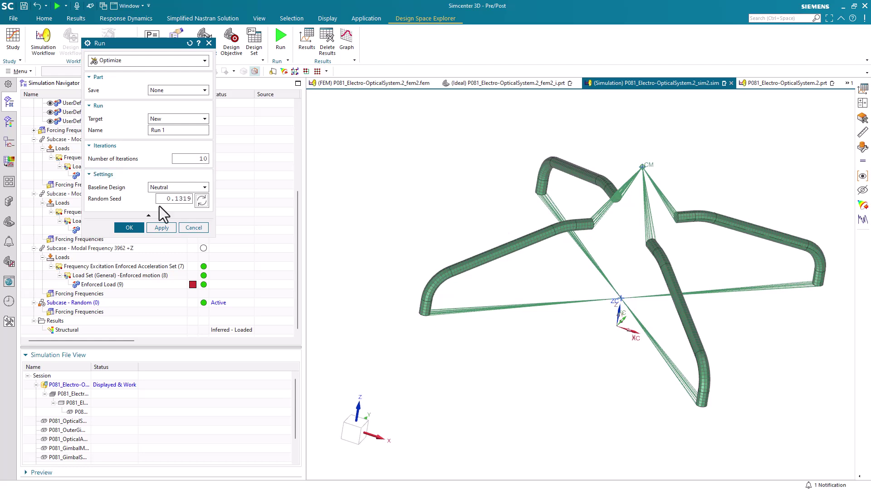
left_click(129, 227)
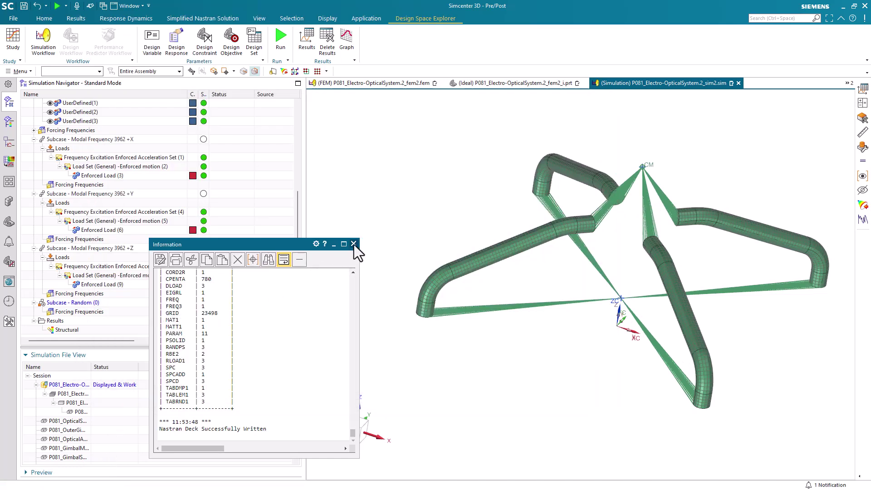
left_click(354, 244)
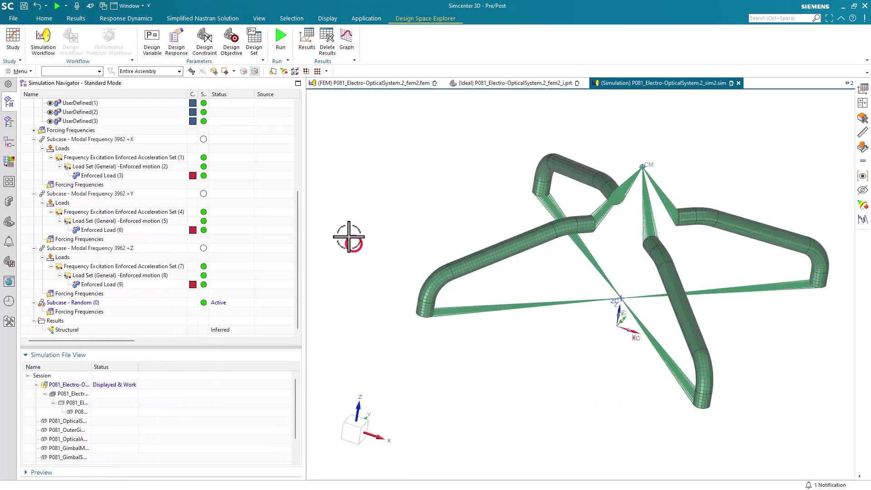
Open the Run 1 results table and sort the designs in ascending order by Design ID, followed by rad.
left_click(307, 37)
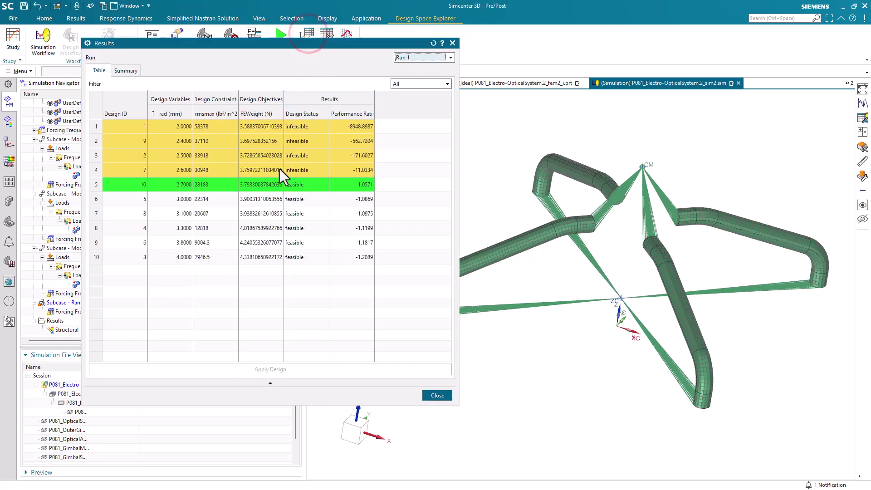
right_click(130, 109)
left_click(148, 114)
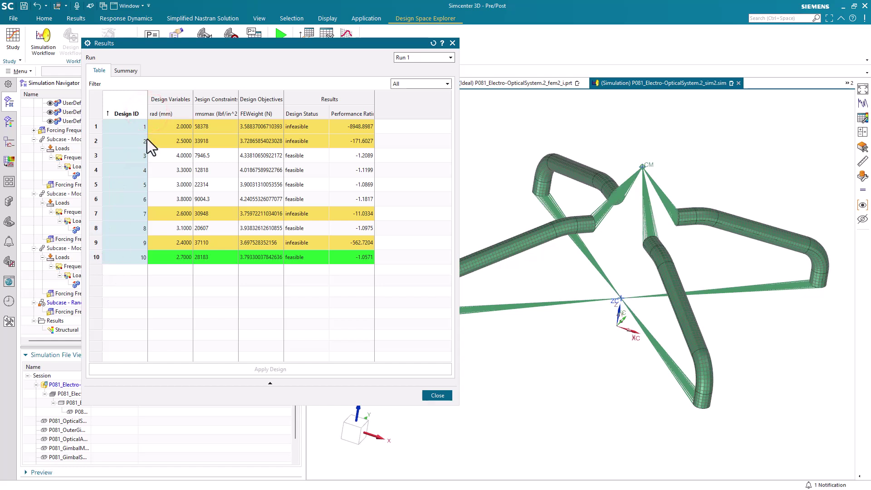
right_click(173, 97)
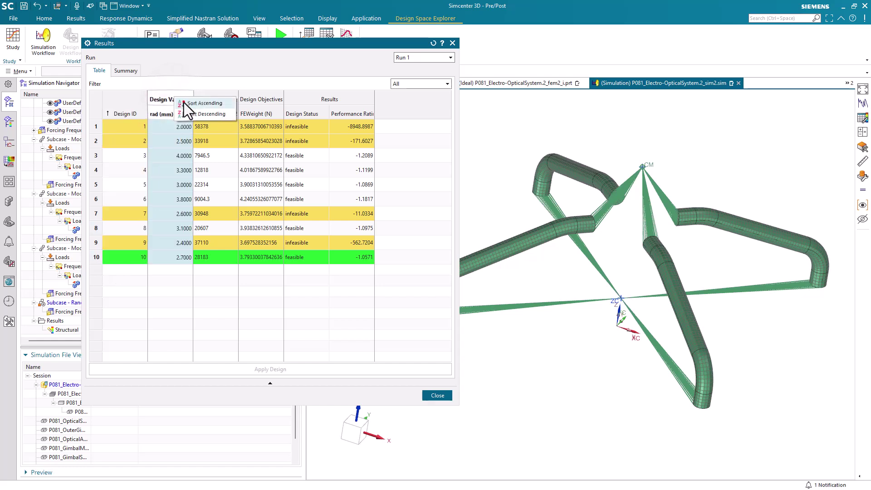
left_click(184, 103)
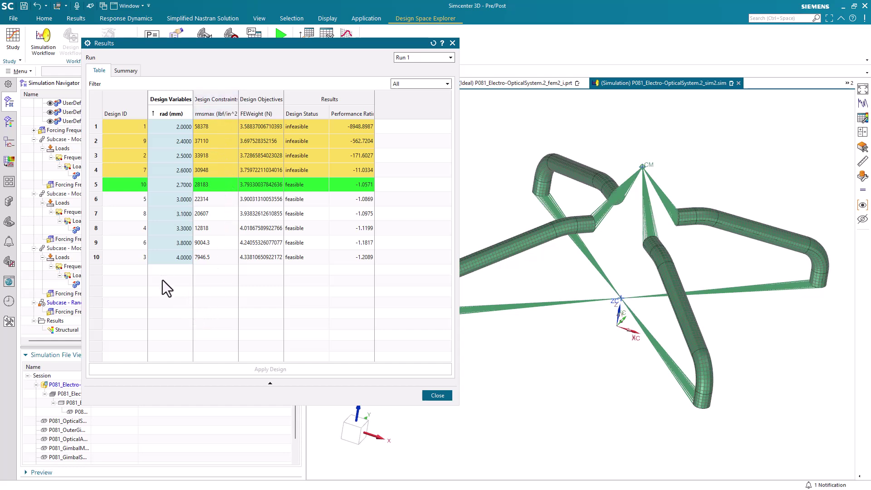
Examine the row of design 10 in the results table and close the results.
left_click(95, 184)
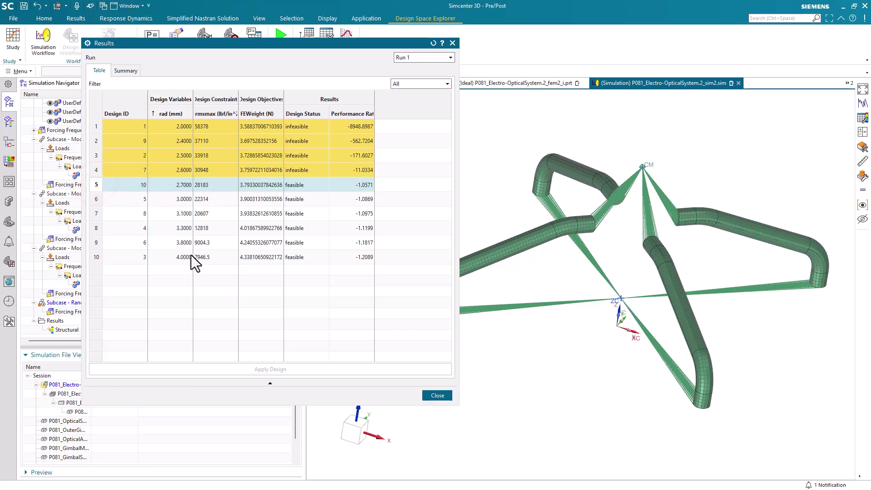
left_click(177, 311)
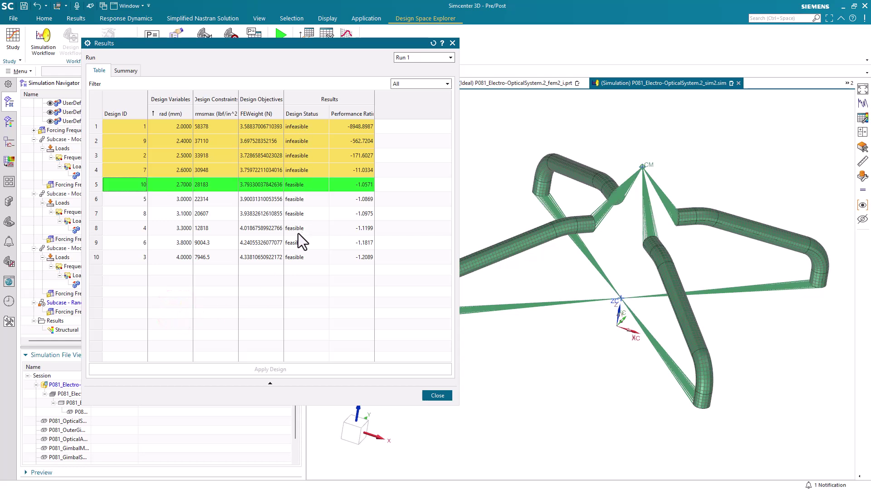
left_click(433, 395)
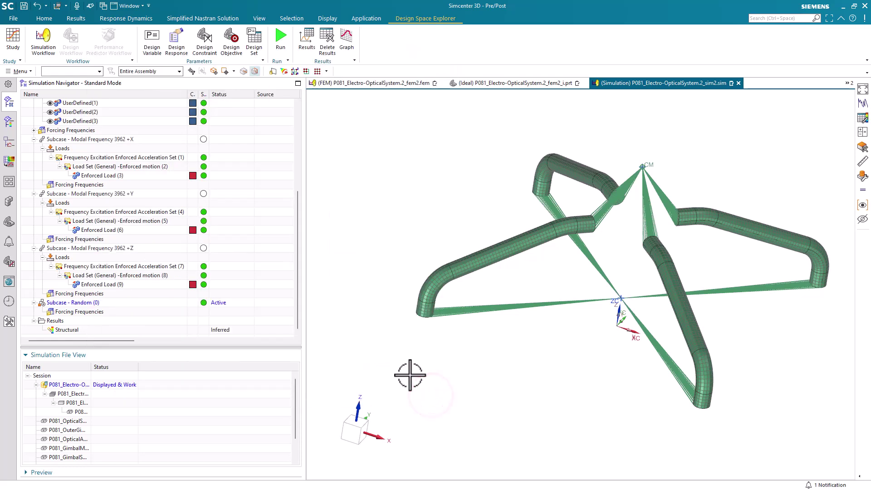
Plot a 2D Relation graph of Run 1 with rad on the X axis and rmsmax on the Y axis.
left_click(349, 43)
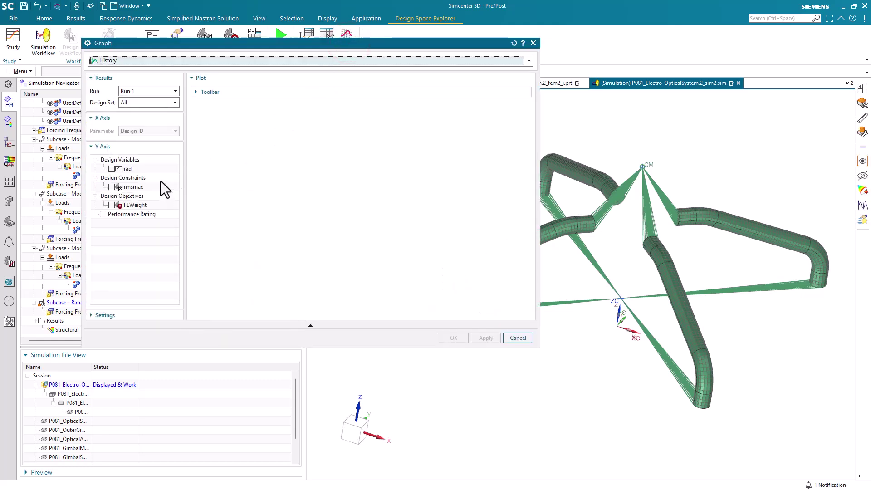
left_click(145, 62)
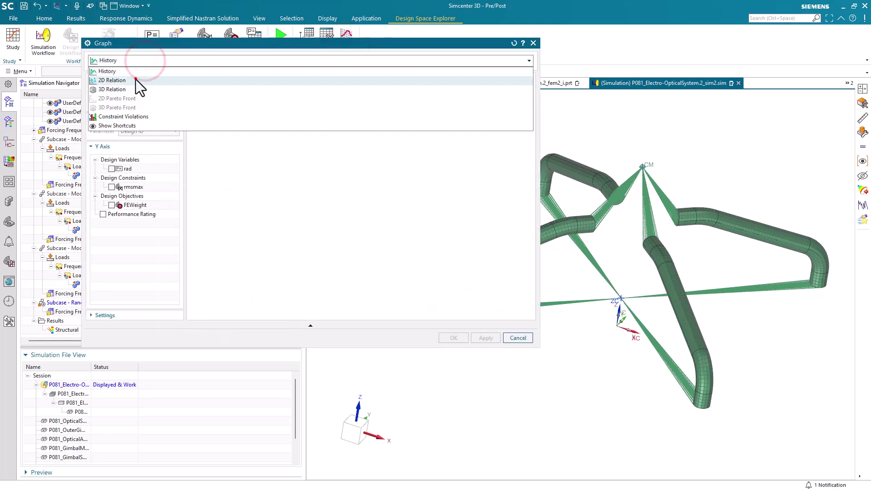
left_click(135, 80)
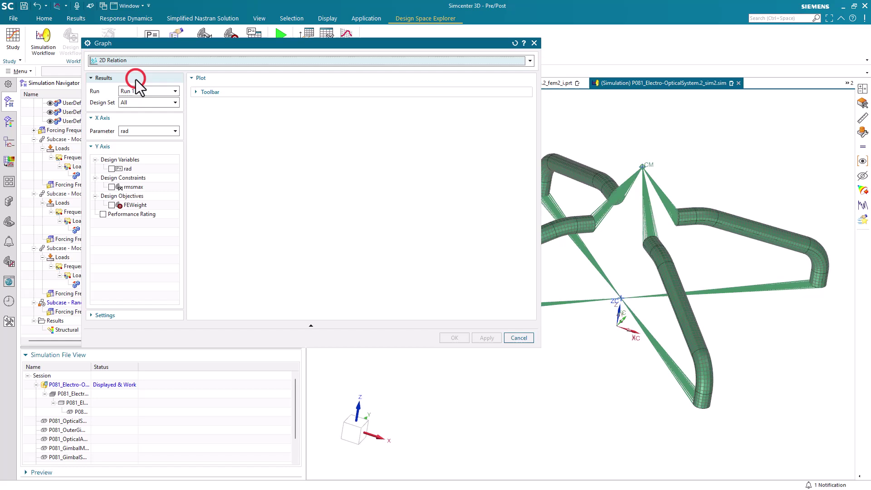
left_click(148, 131)
left_click(142, 141)
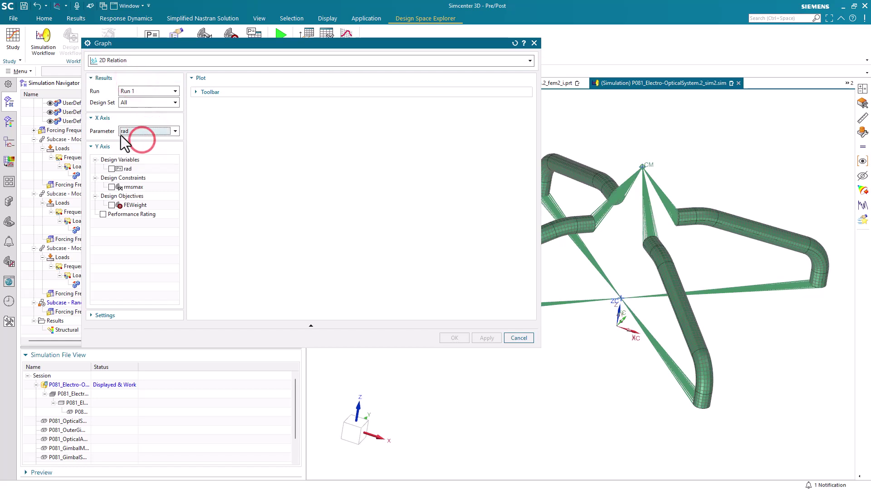
left_click(111, 186)
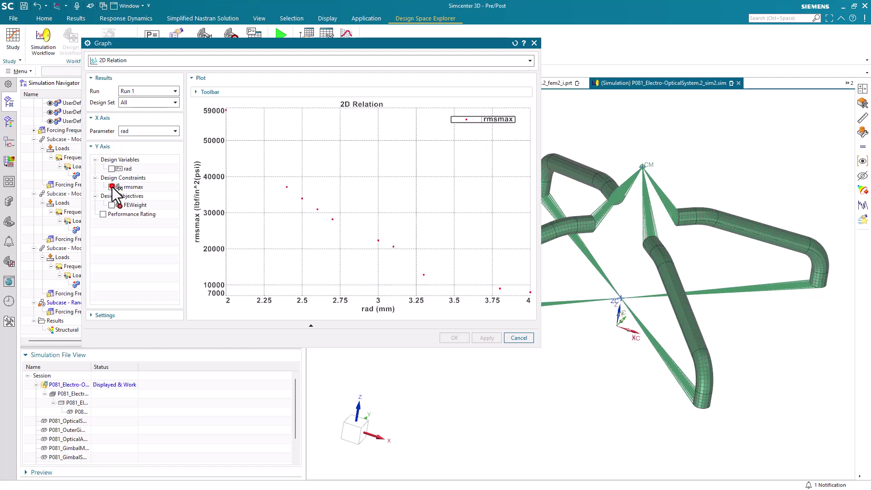